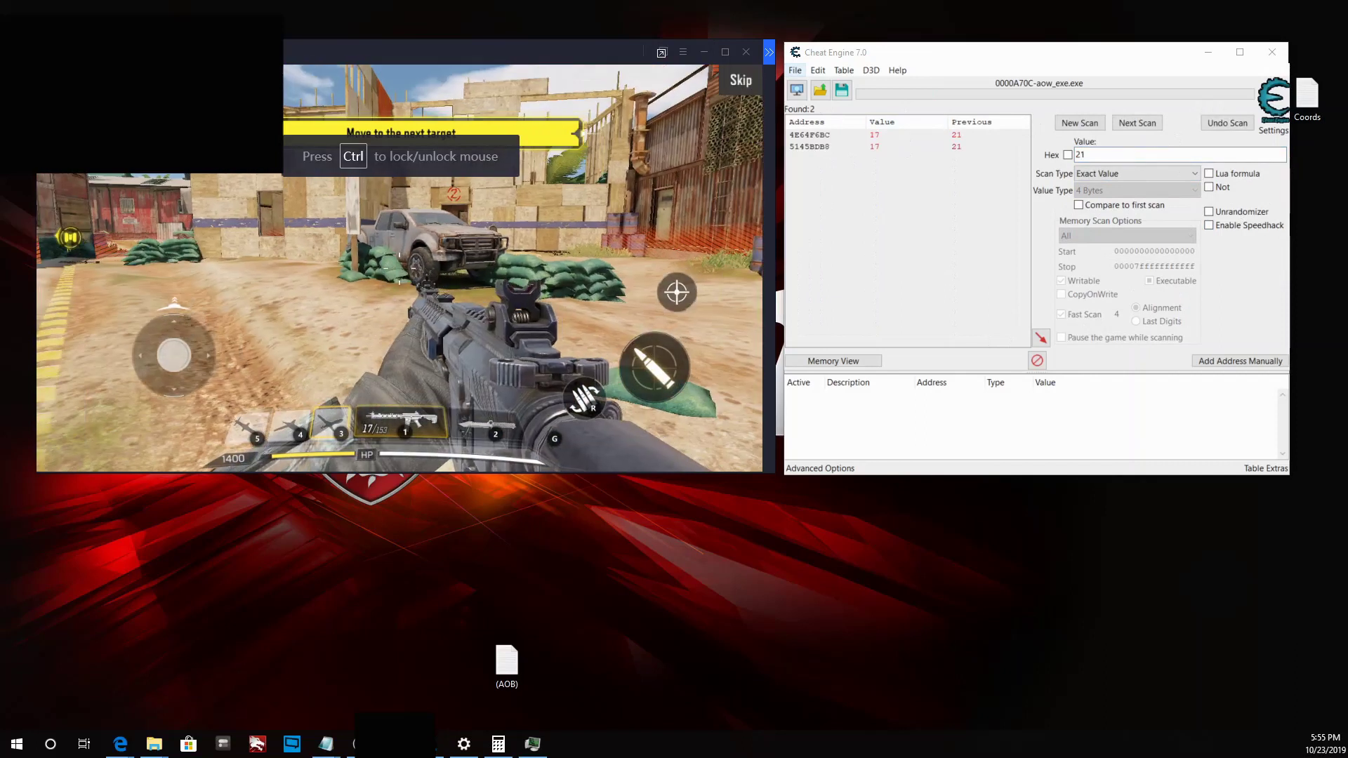
Add both found addresses, 4E64F6BC and 5145BDB8, to the address list
left_click(856, 146)
left_click(829, 136)
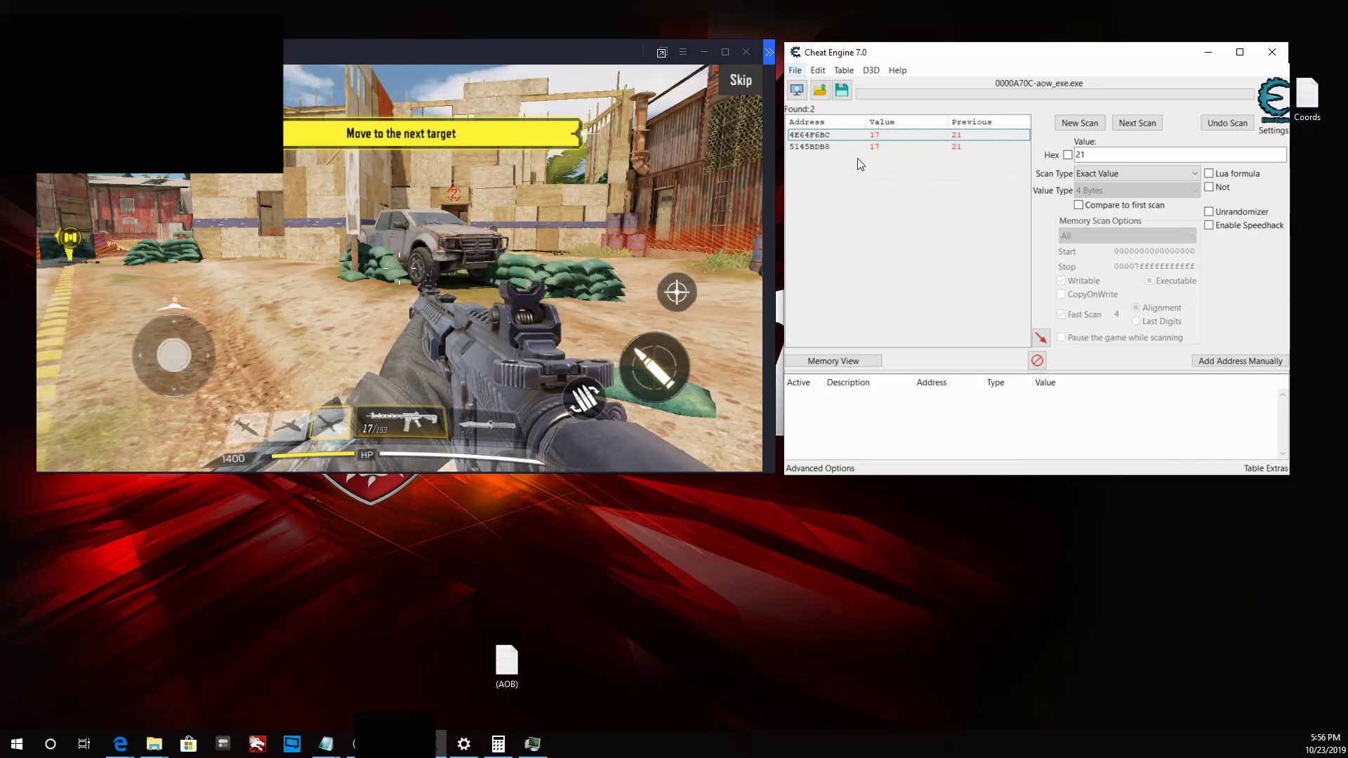
double_click(836, 137)
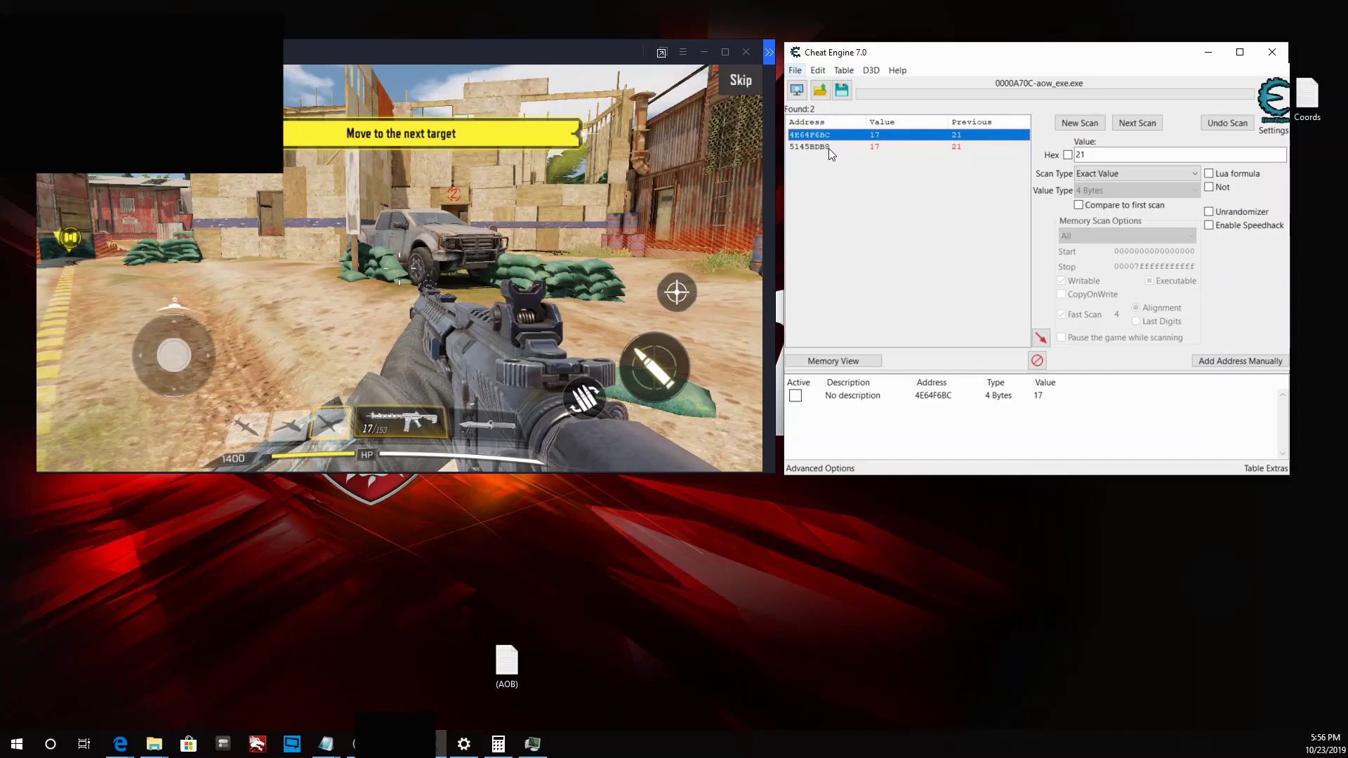
double_click(829, 147)
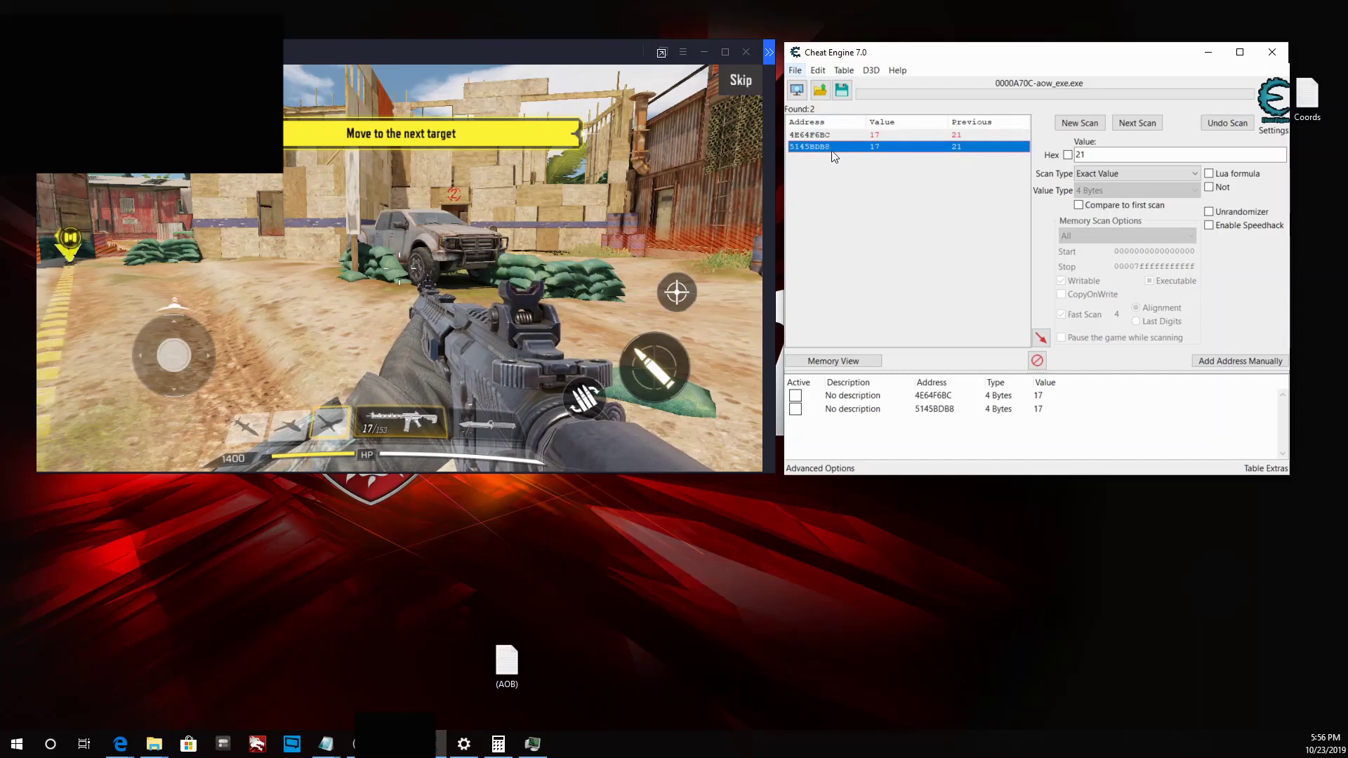
Freeze the 4E64F6BC record and fire the weapon while aiming in the game to test the freeze
left_click(798, 397)
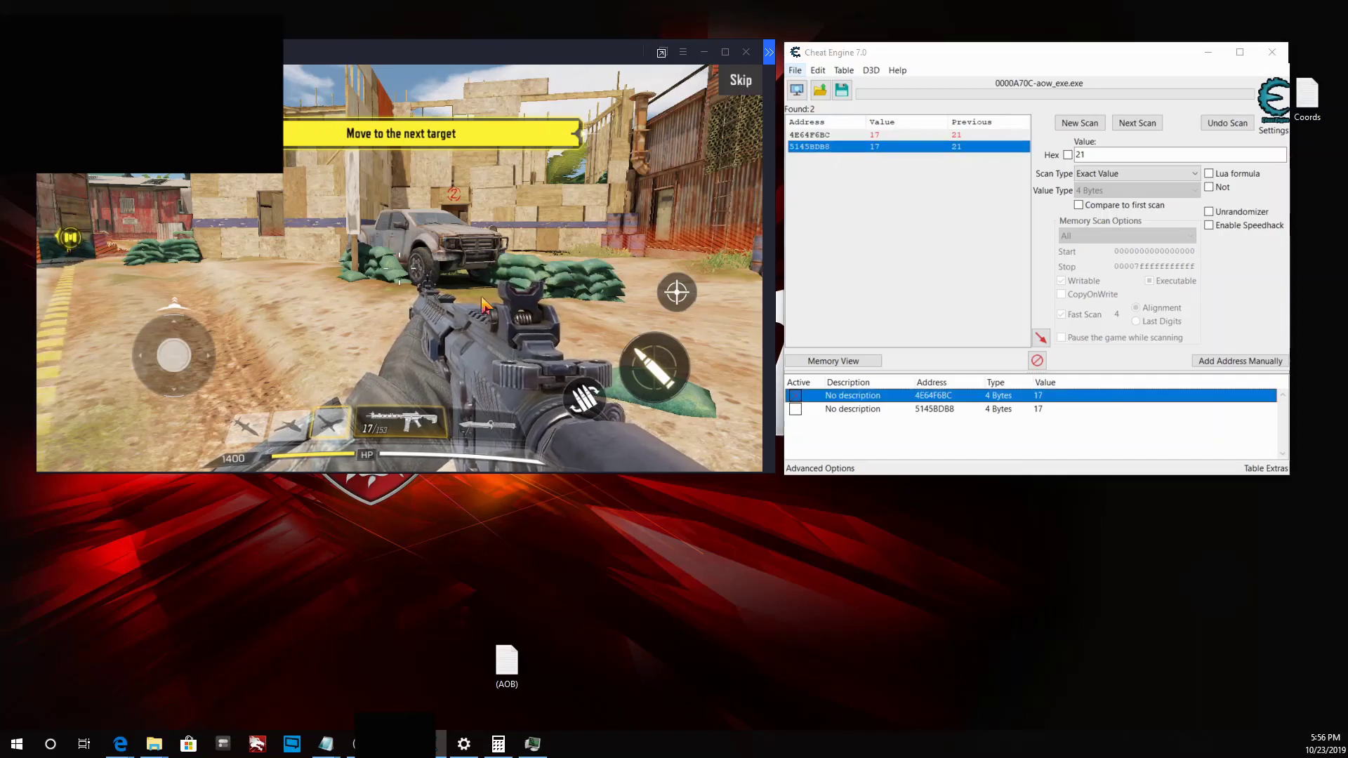
left_click(481, 298)
right_click(482, 299)
left_click(482, 298)
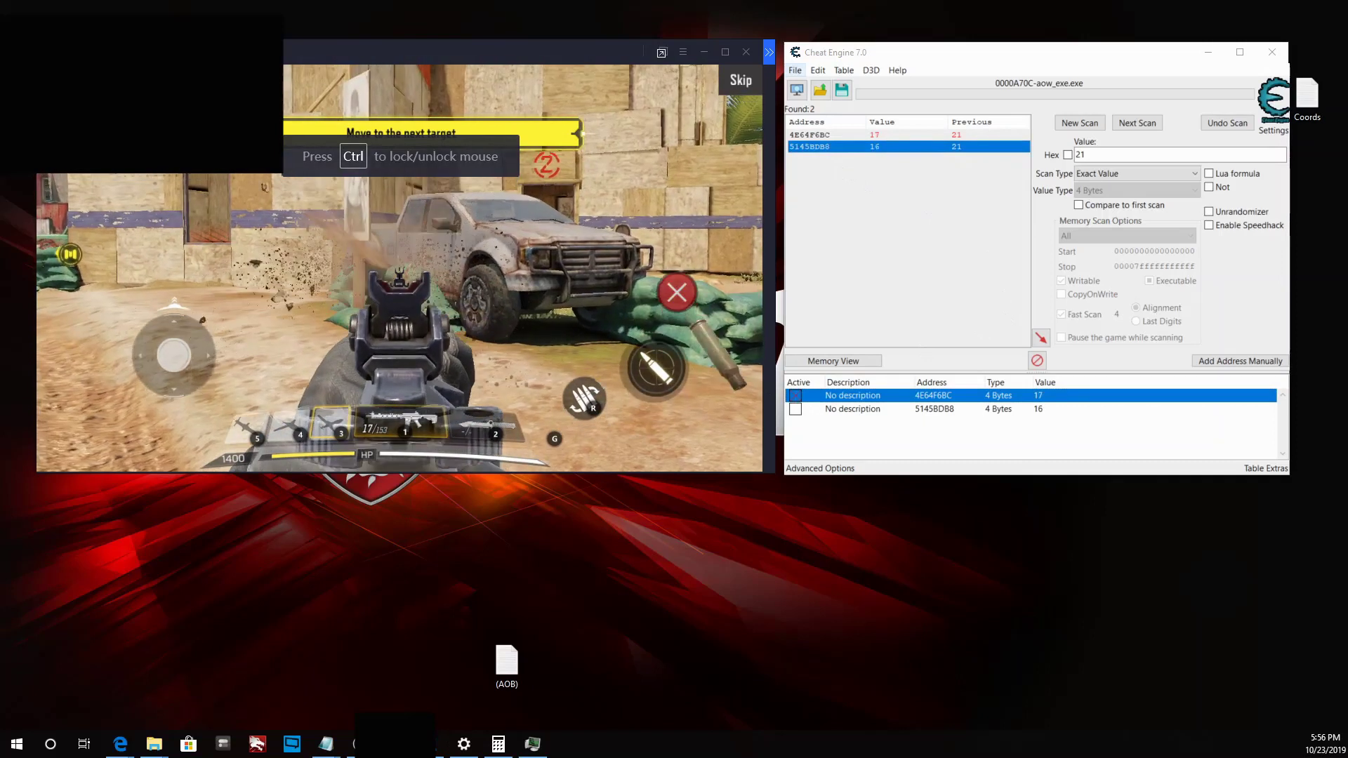
Delete the 5145BDB8 record from the address list
left_click(874, 409)
right_click(884, 410)
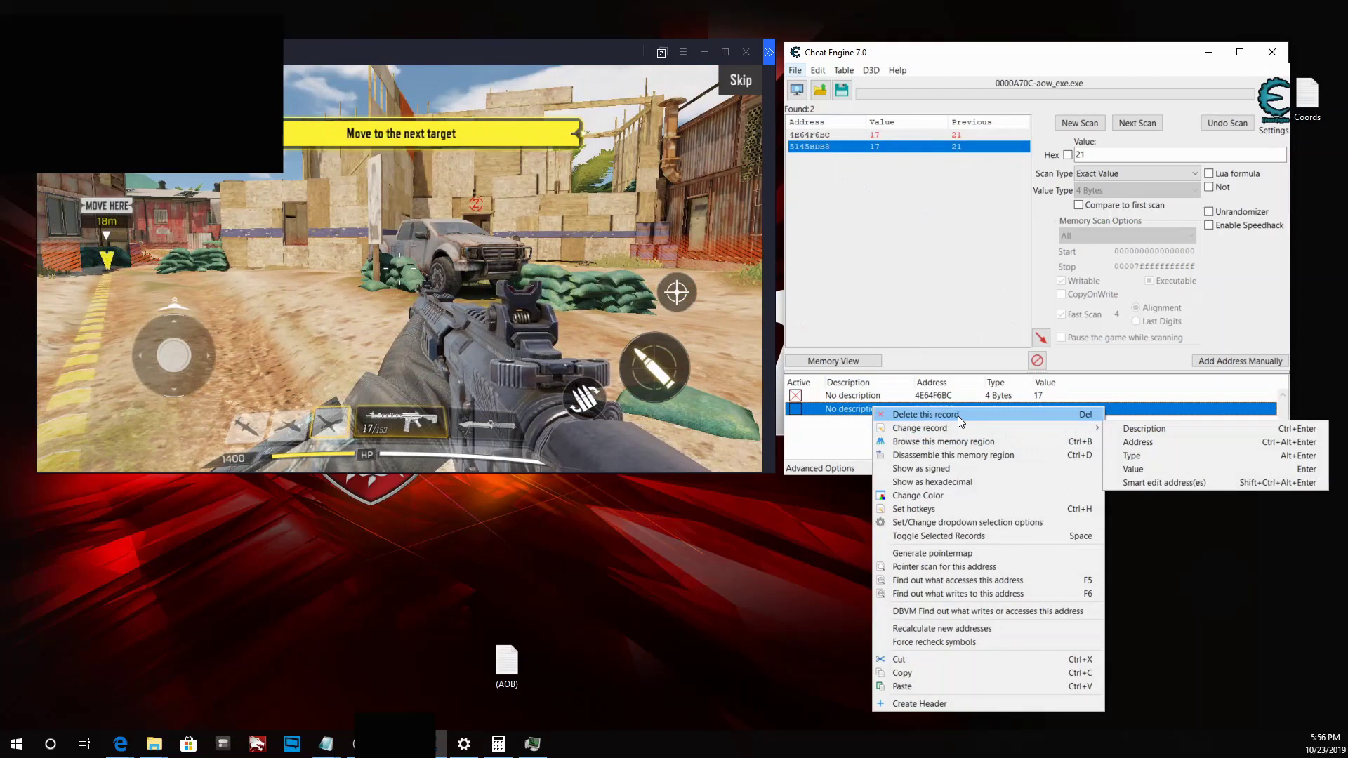
left_click(958, 416)
Reload the weapon in the game to refill the ammo tracked by the 4E64F6BC record
left_click(720, 373)
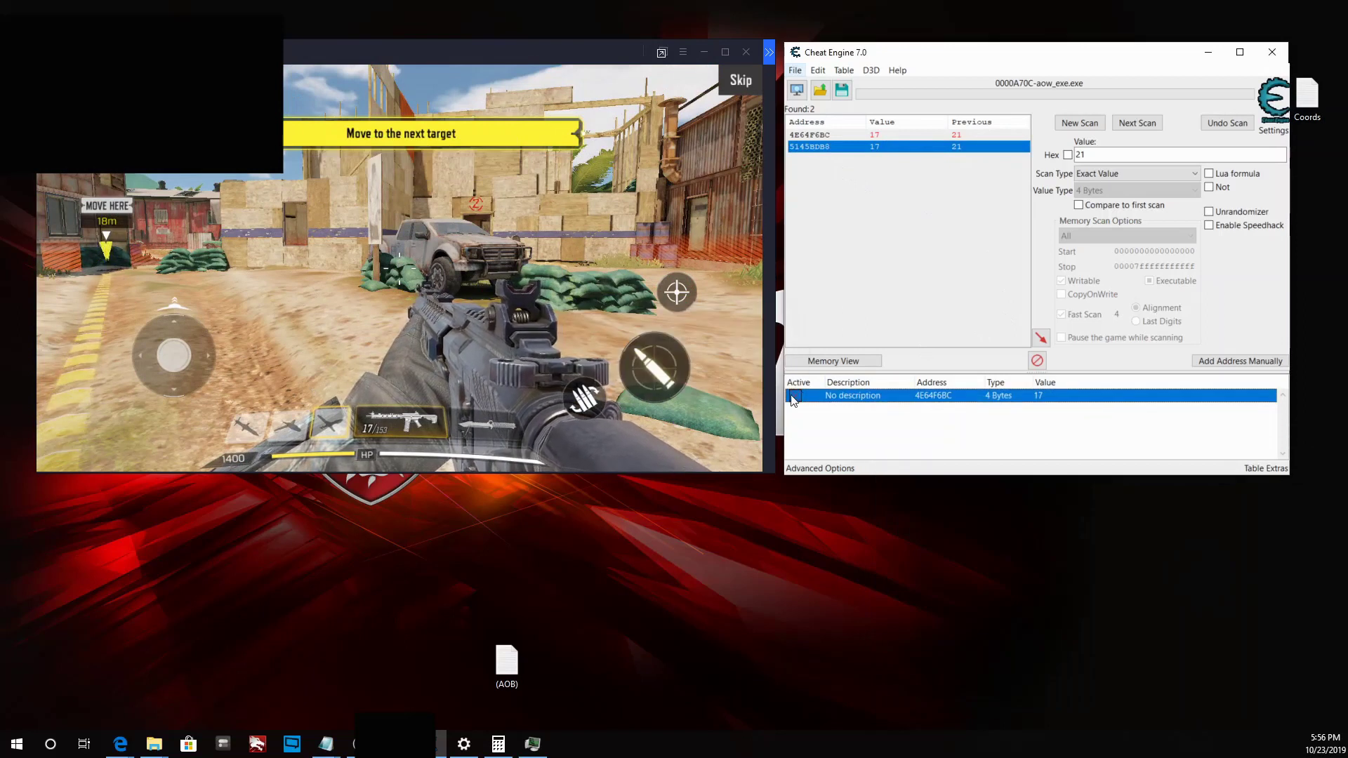
left_click(590, 302)
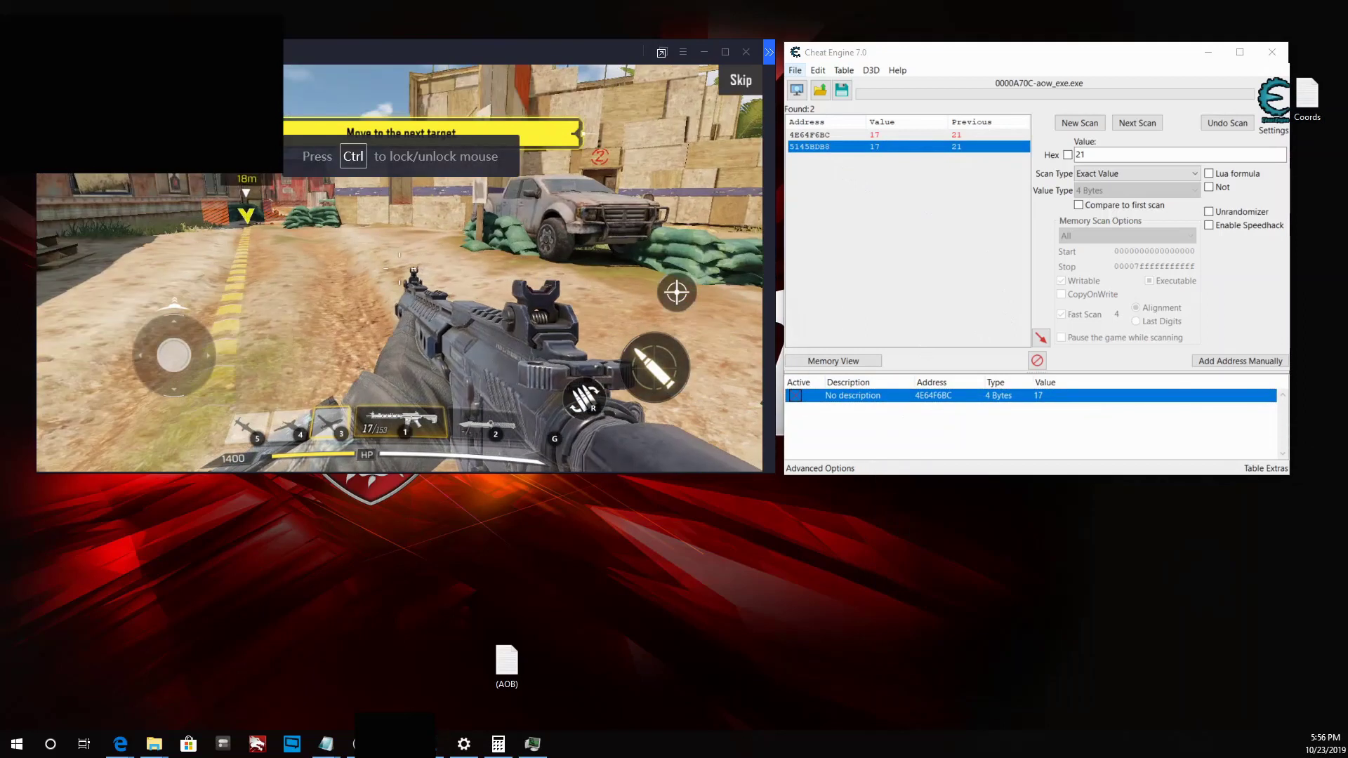
key("ctrl")
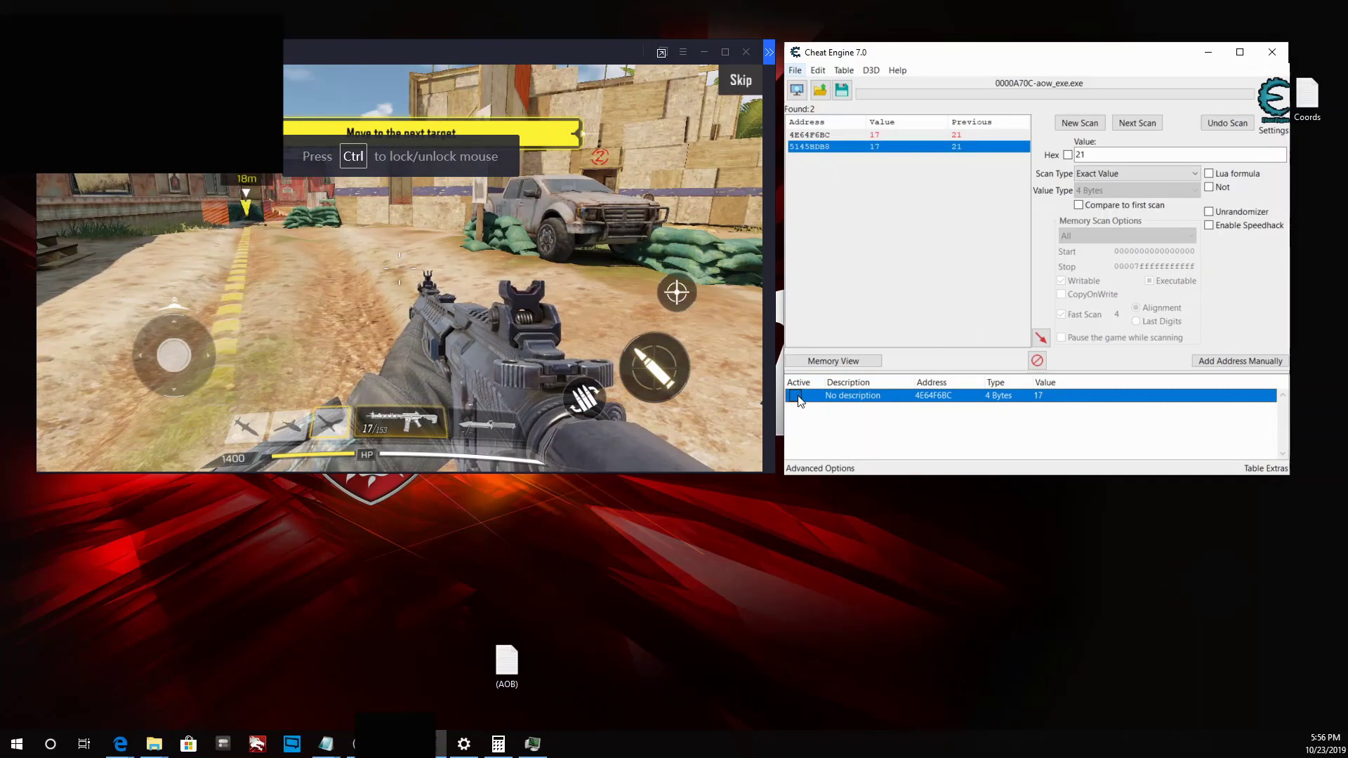
key("r")
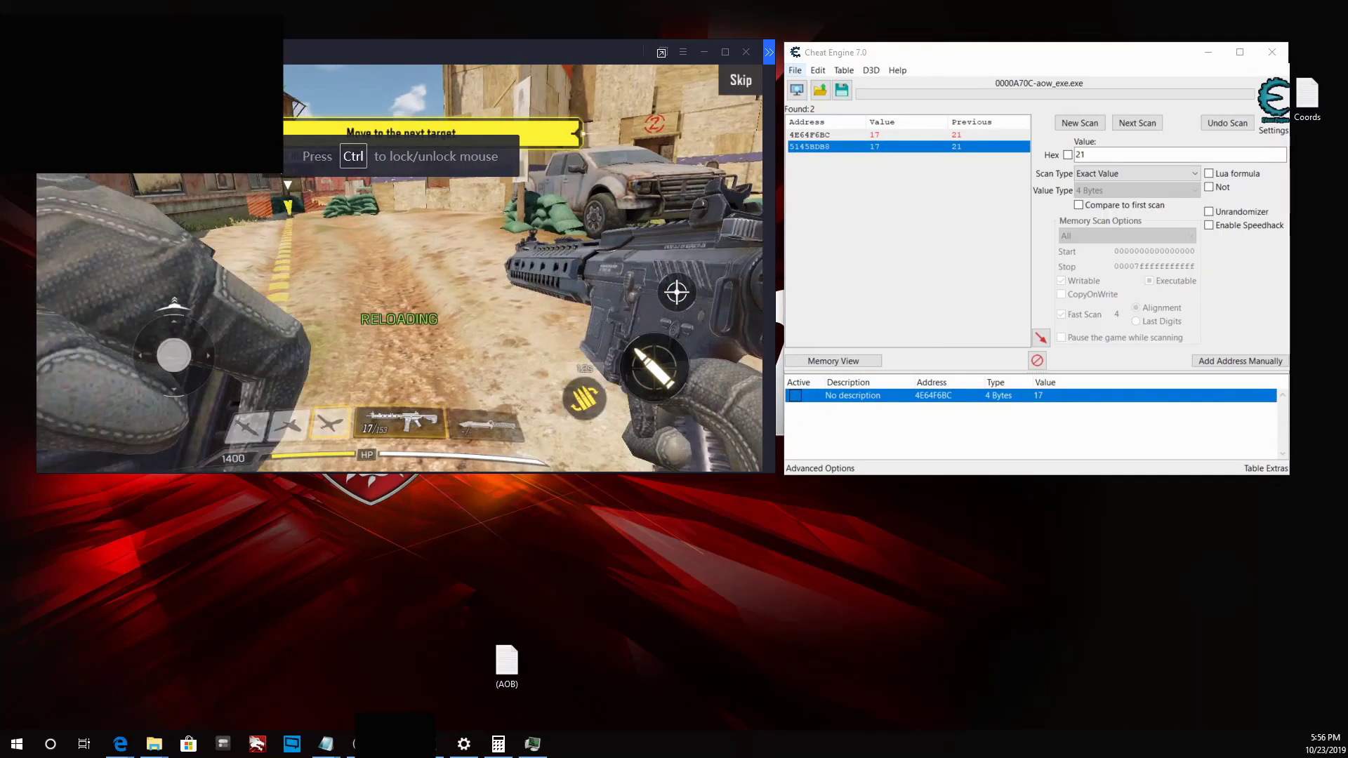
key("ctrl")
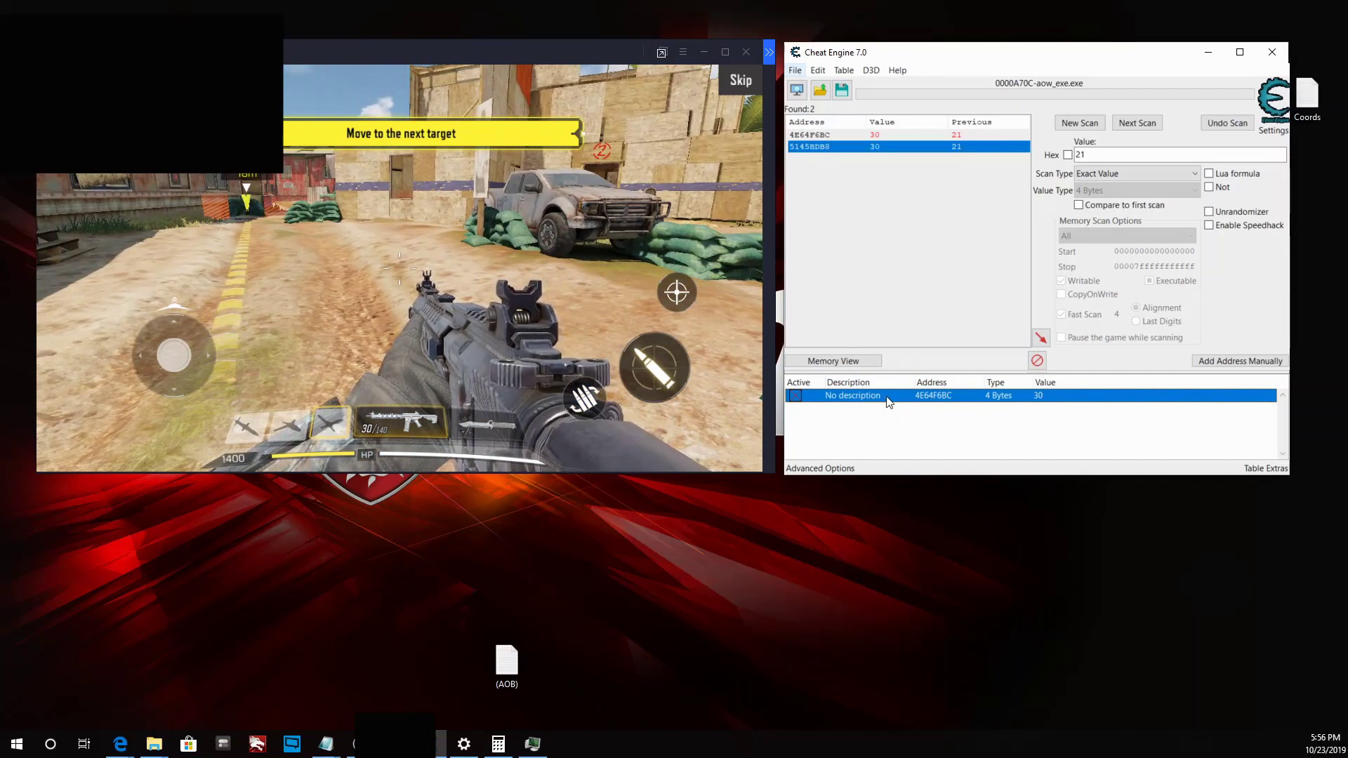
Browse the memory region of the 4E64F6BC record and place the Memory Viewer beside the game window
right_click(916, 401)
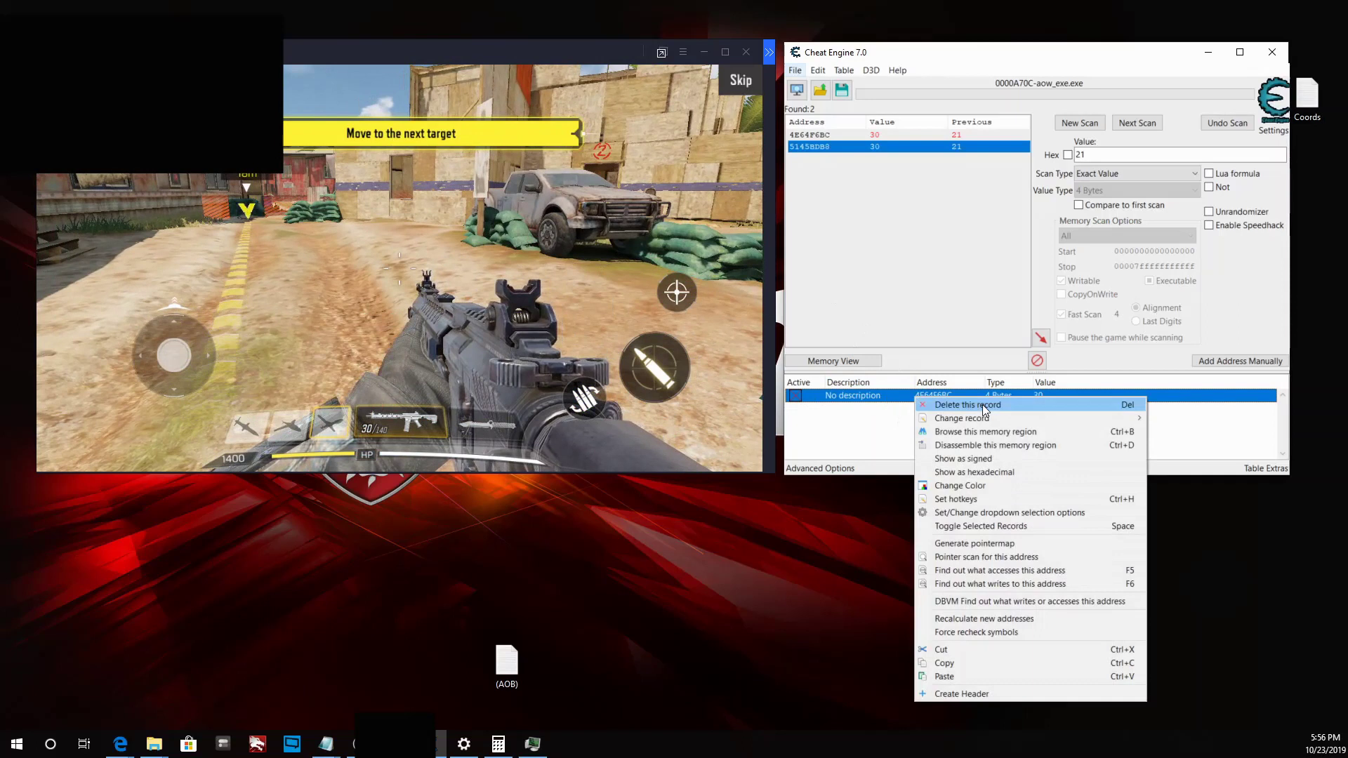
left_click(1020, 432)
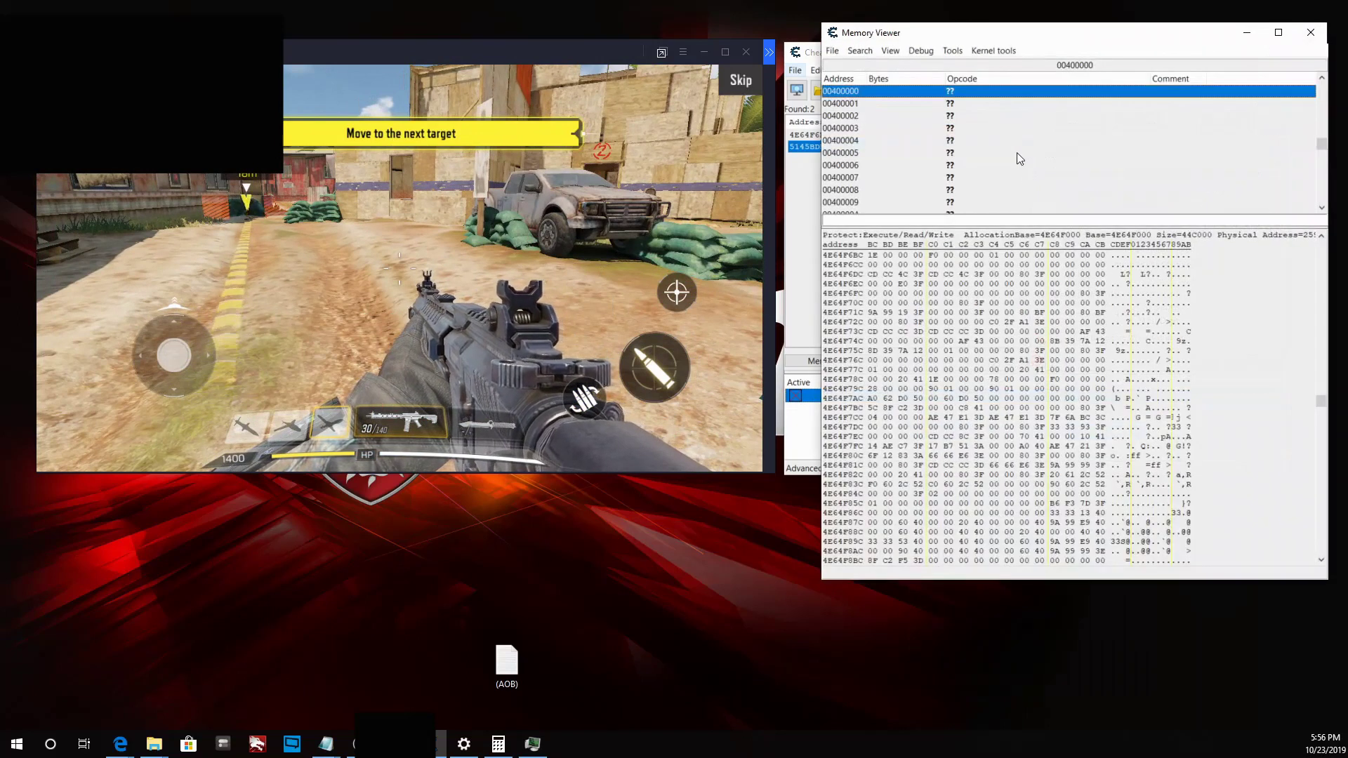
left_click_drag(1036, 40, 994, 38)
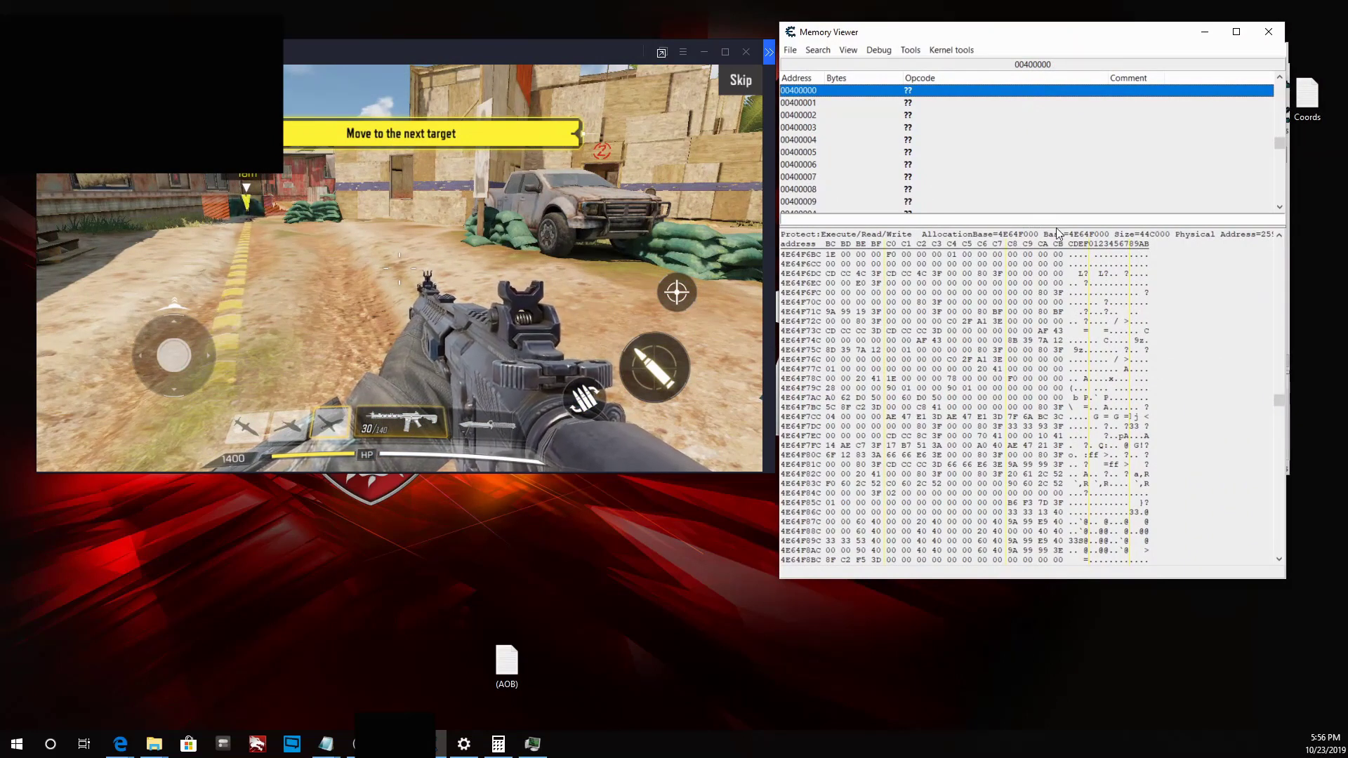
Display the memory as 4 Byte decimal and fire in the game to compare the ammo value at 4E64F6BC
left_click(829, 255)
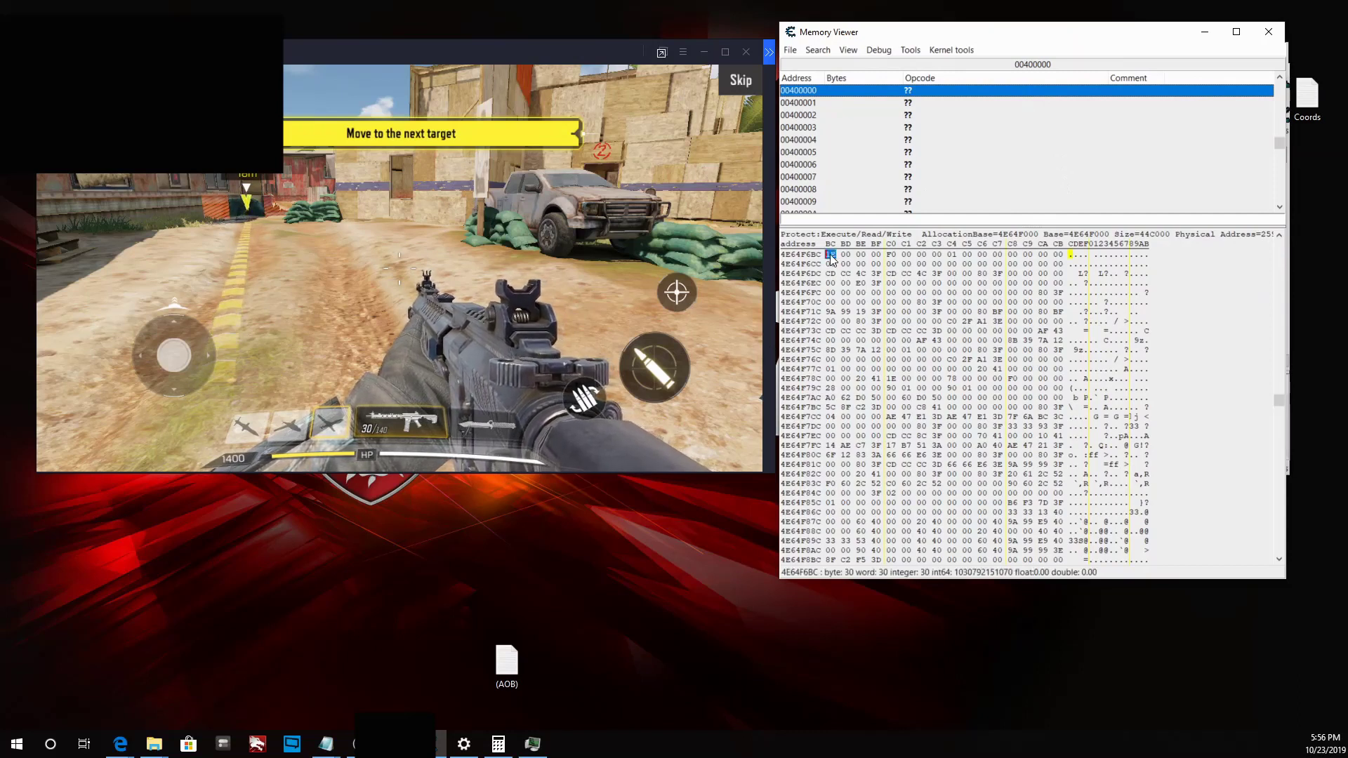
right_click(893, 274)
mouse_move(1008, 370)
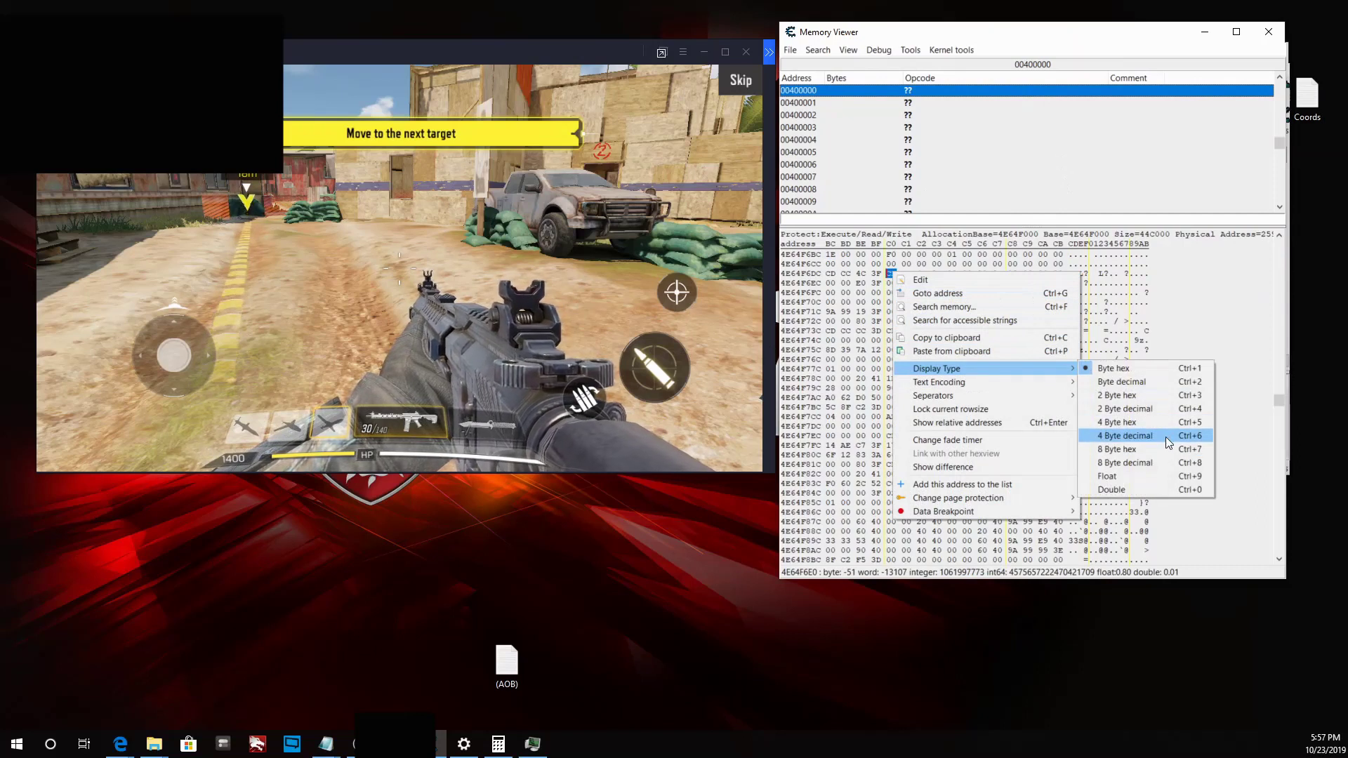
left_click(1165, 436)
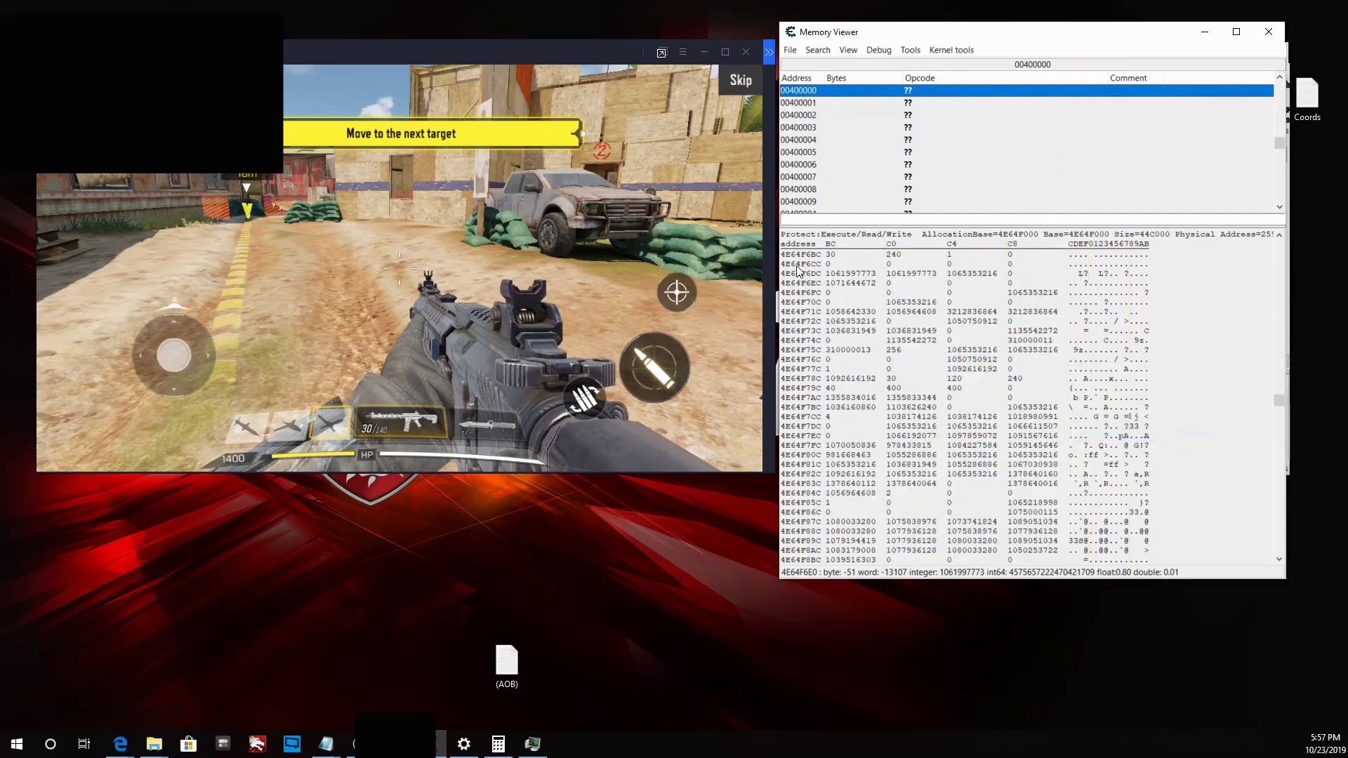
left_click(840, 254)
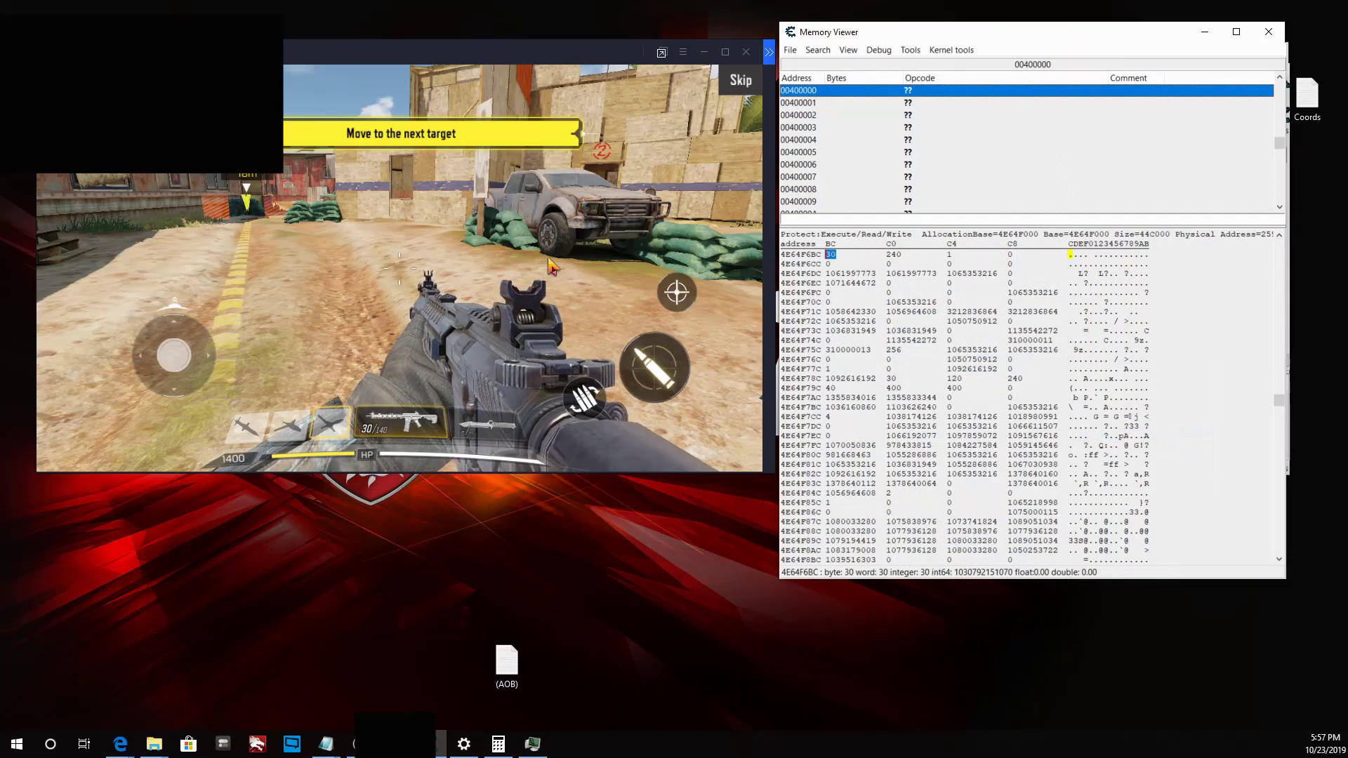
left_click(487, 264)
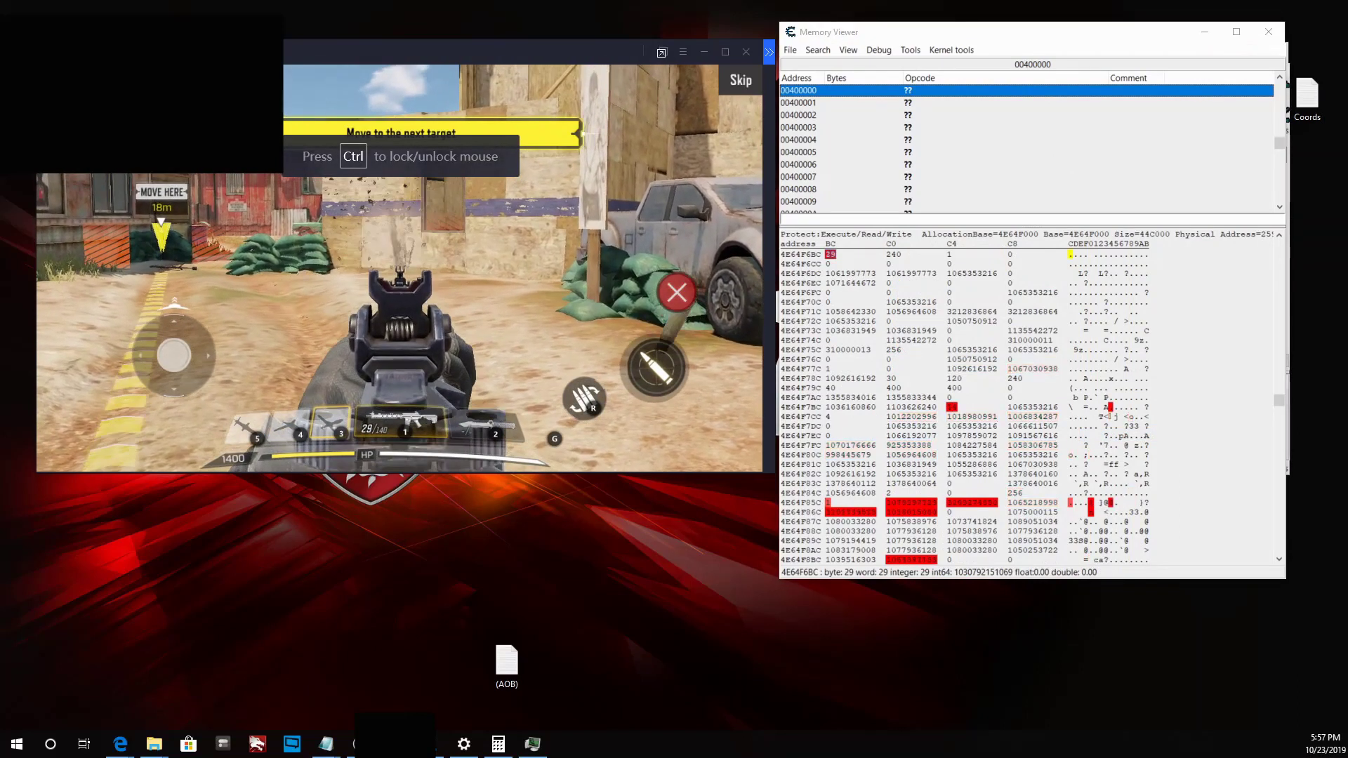
key("ctrl")
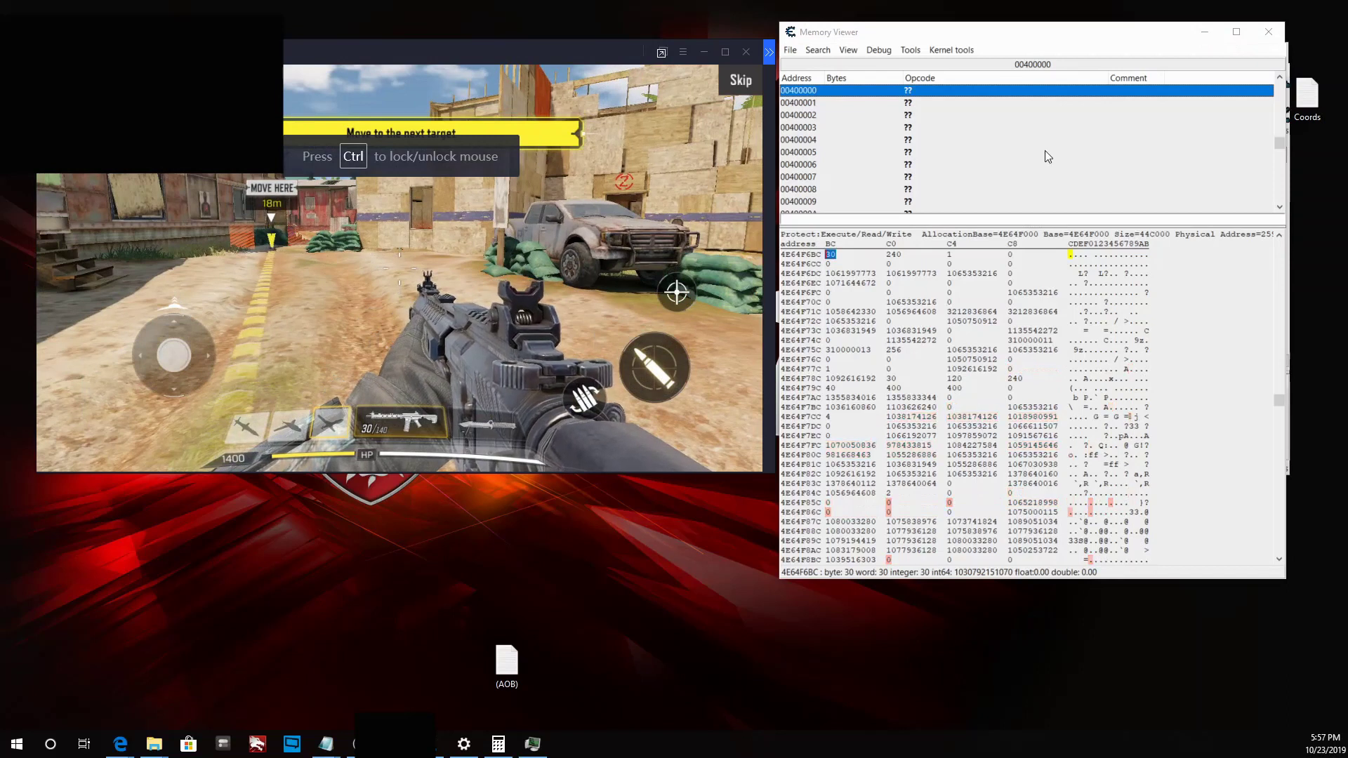
Set the memory display type to Byte hex and align the Memory Viewer beside the game window
left_click_drag(1039, 36, 582, 229)
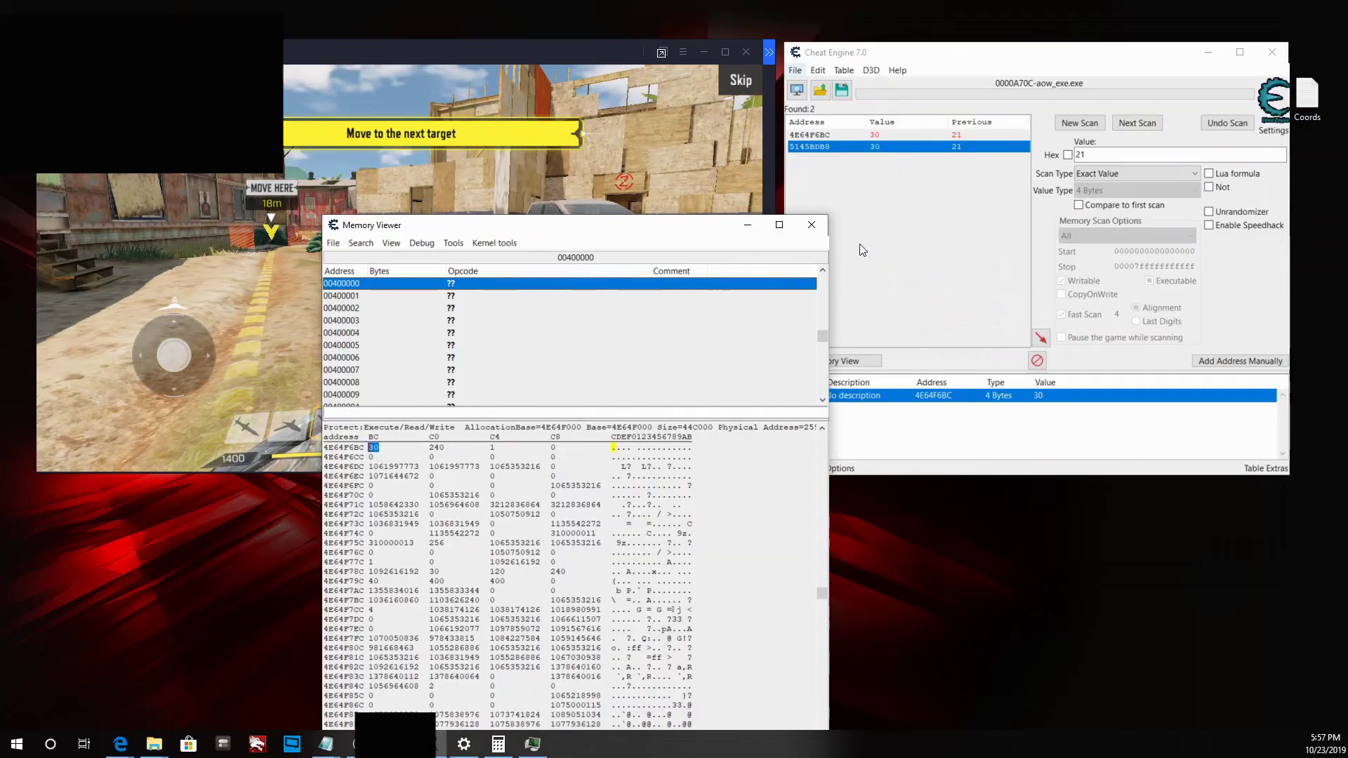
left_click_drag(703, 234, 549, 114)
left_click_drag(431, 113, 1041, 52)
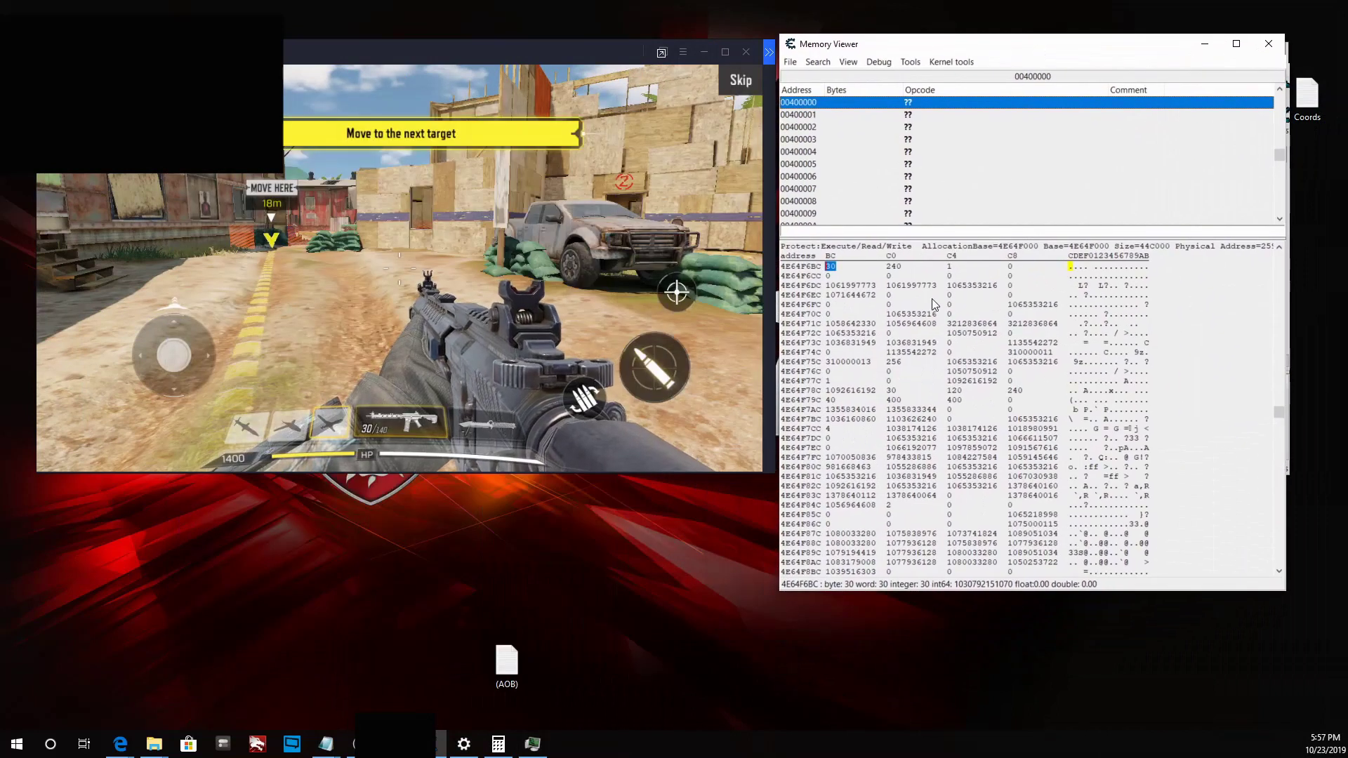
right_click(916, 279)
mouse_move(1009, 389)
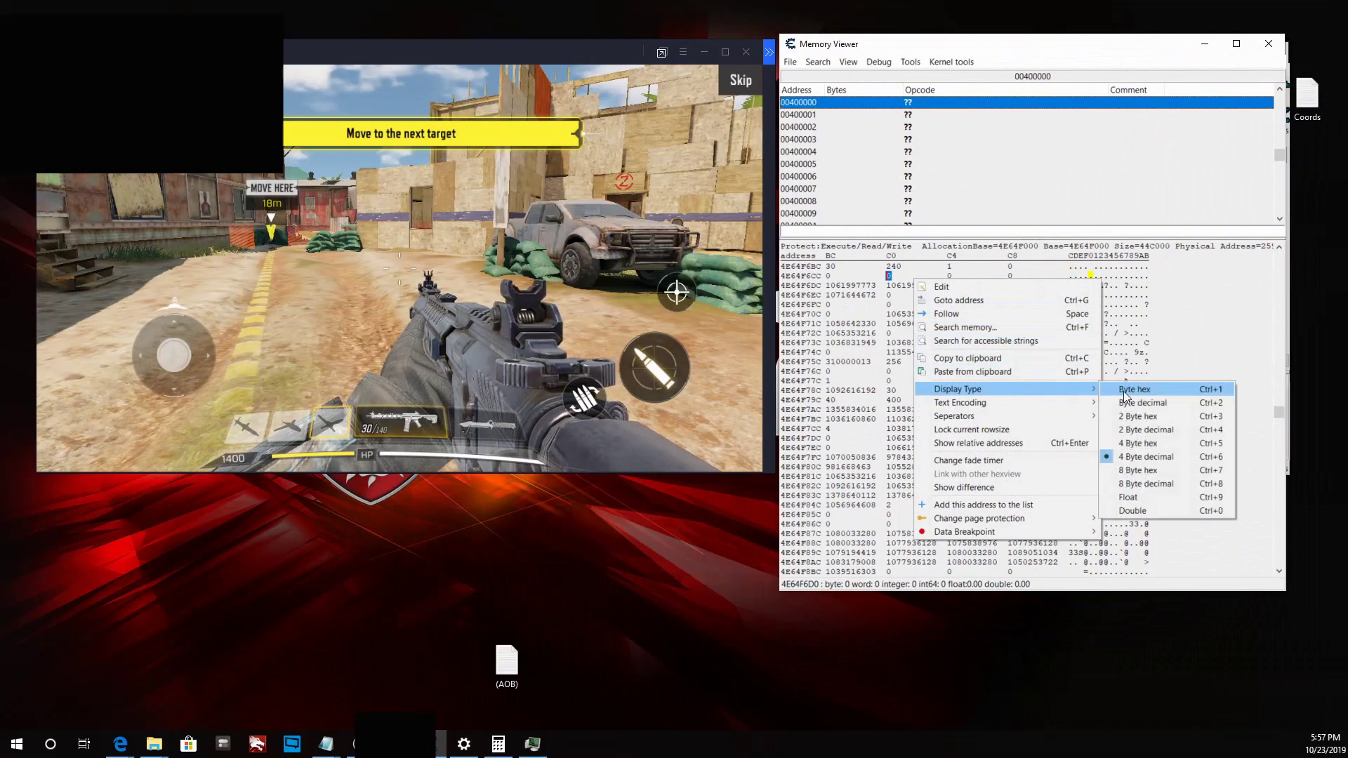
left_click(1144, 393)
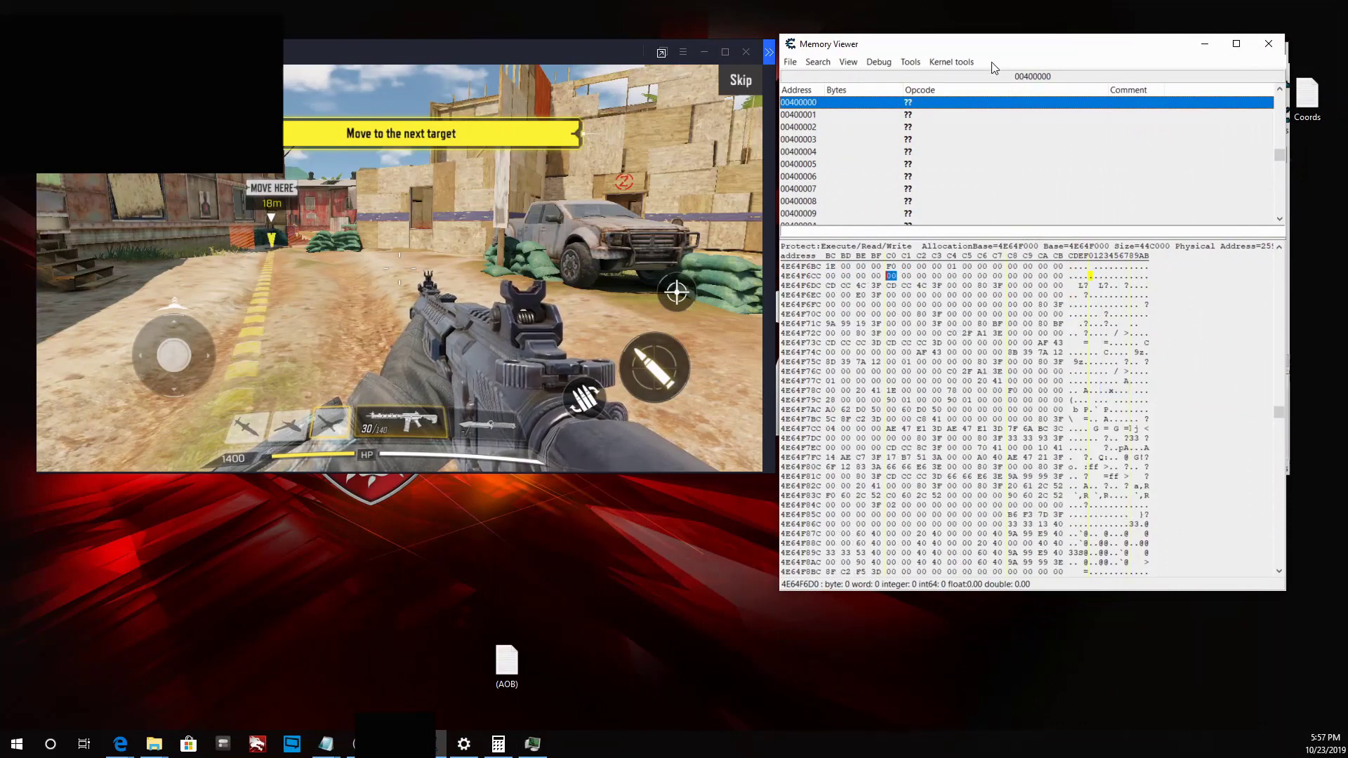
left_click_drag(992, 51, 997, 41)
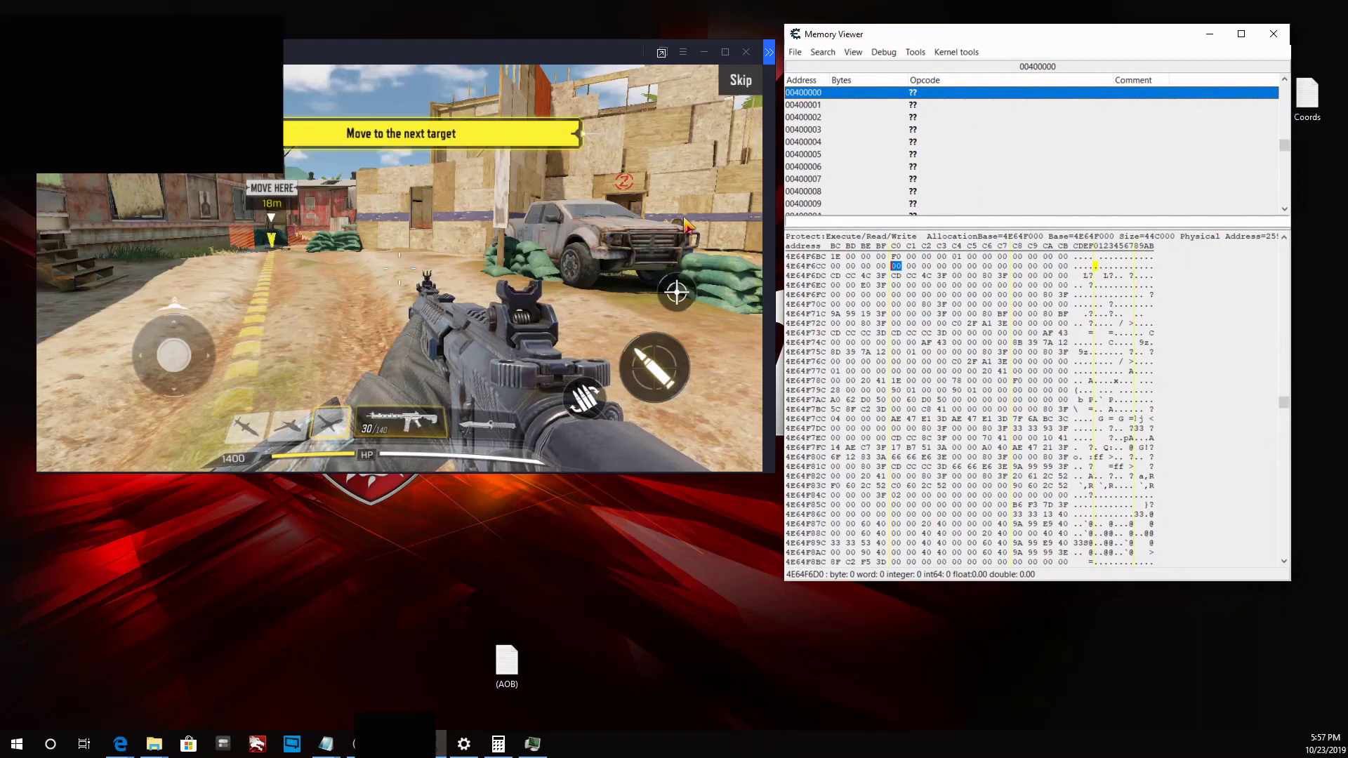
Fire and toggle aiming in the game while examining which bytes around 4E64F6BC change
scroll(941, 344, "up", 3)
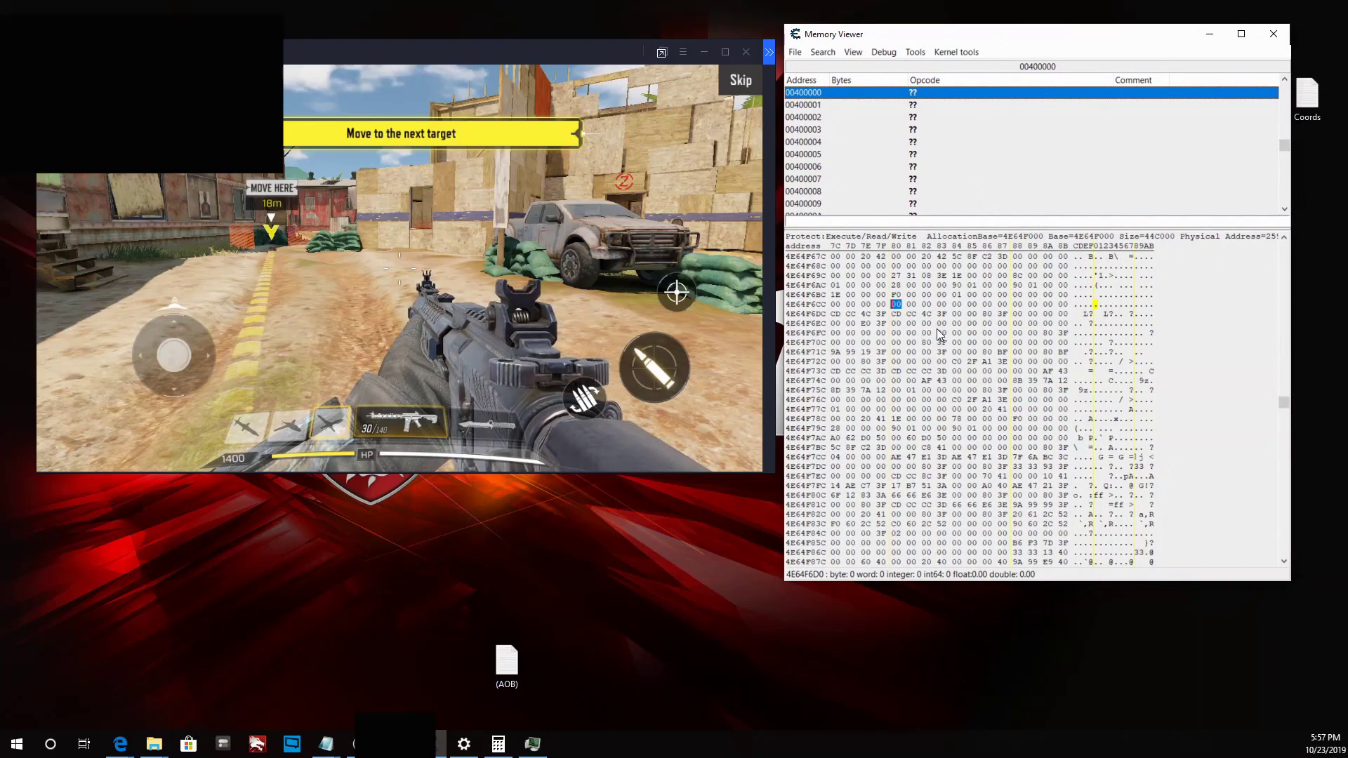
left_click(441, 254)
right_click(441, 254)
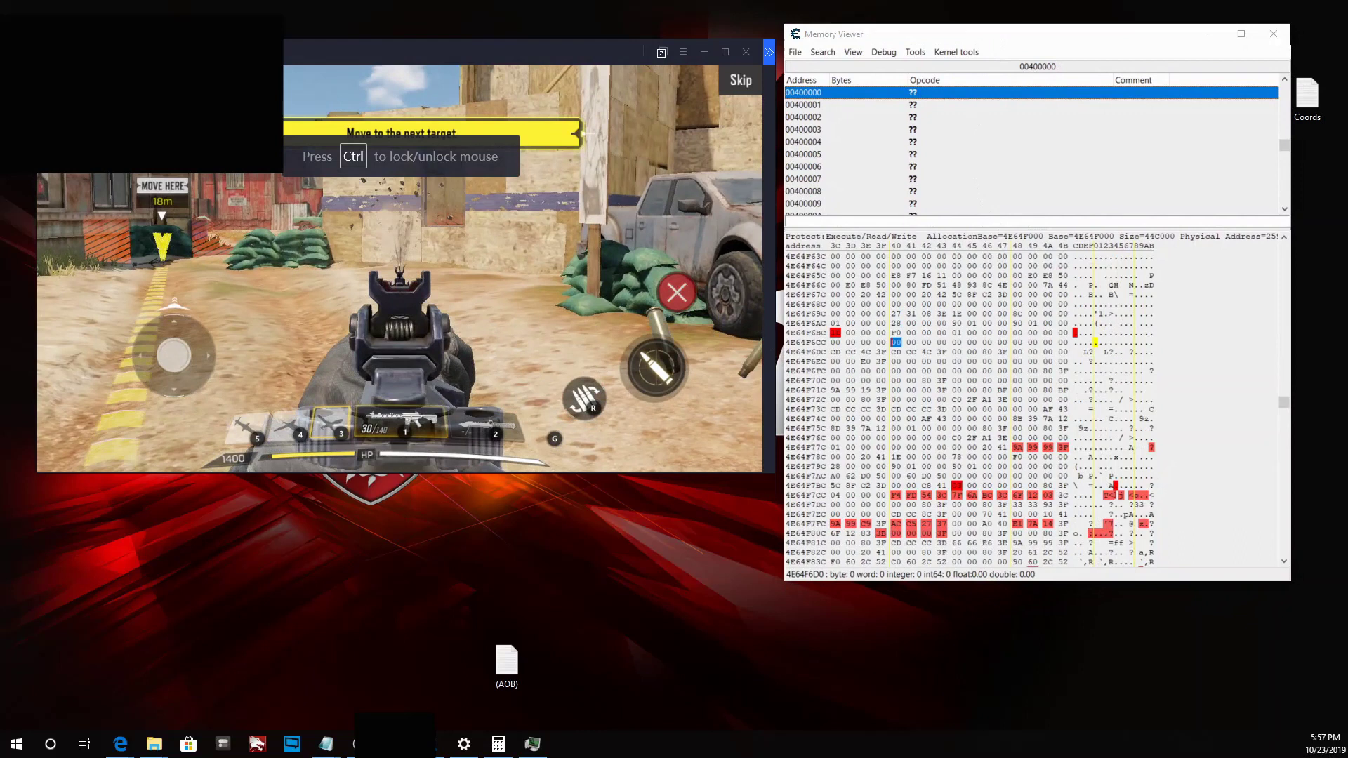
right_click(440, 254)
right_click(441, 254)
right_click(441, 254)
key("ctrl")
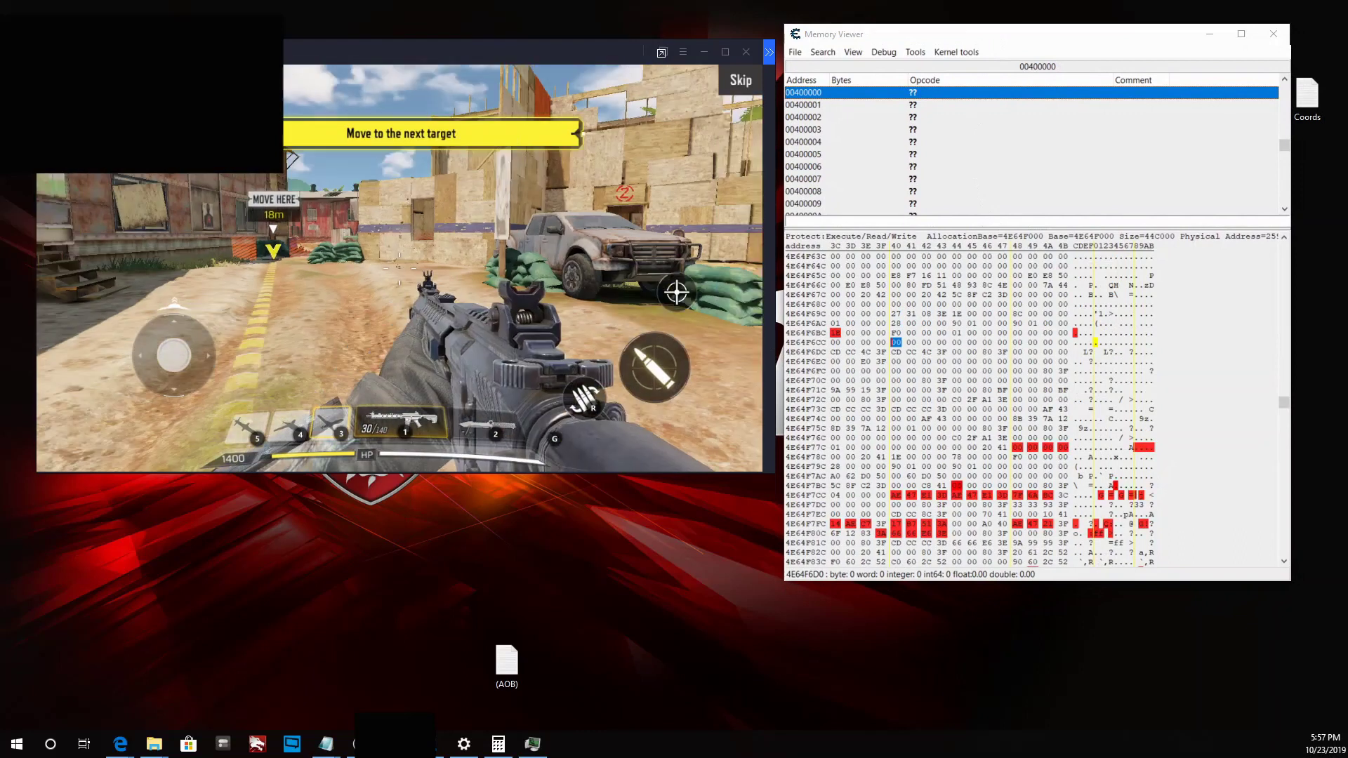
Widen the Memory Viewer slightly and return control to the game
left_click_drag(785, 306, 771, 308)
left_click(609, 278)
key("ctrl")
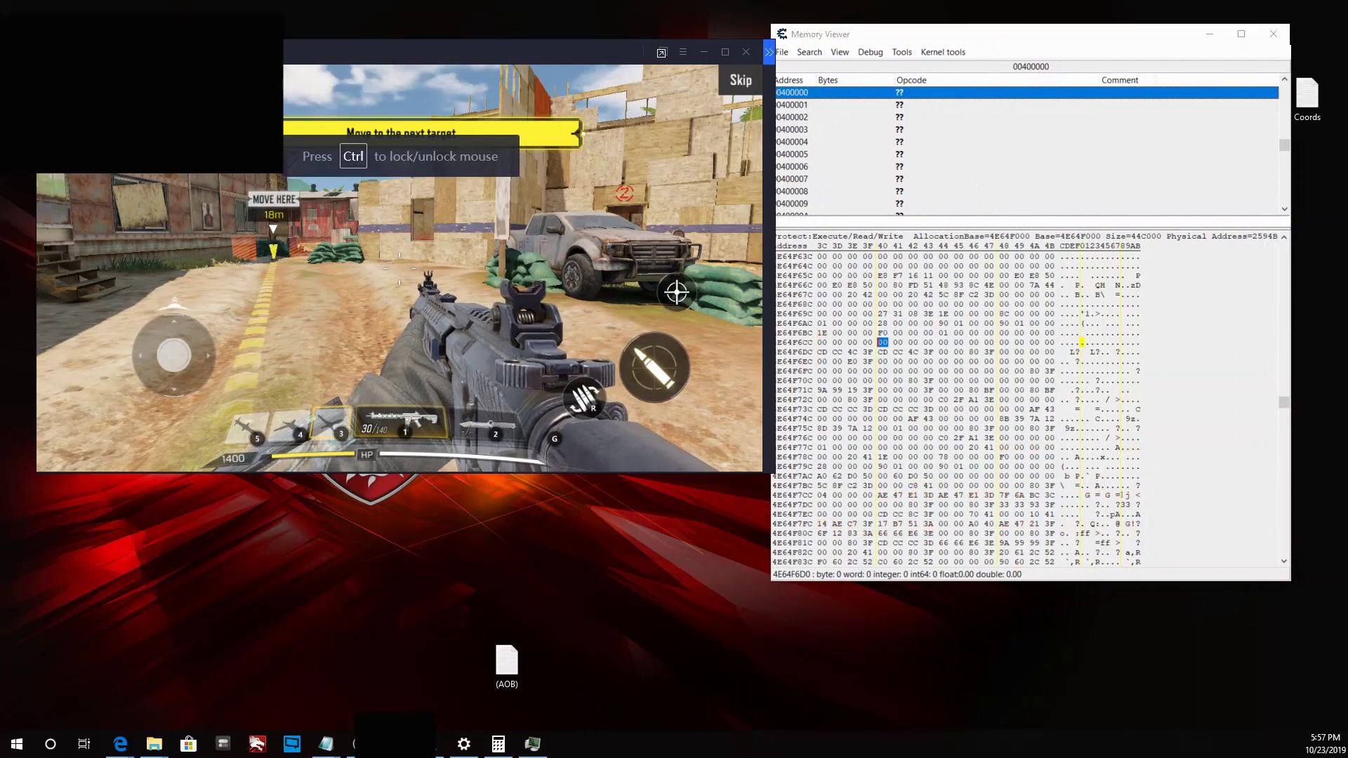
Toggle aiming and fire in the game to spot changing bytes, and select the four bytes starting at 4E64F788
right_click(400, 268)
right_click(400, 268)
right_click(400, 268)
right_click(400, 269)
right_click(400, 269)
left_click(399, 268)
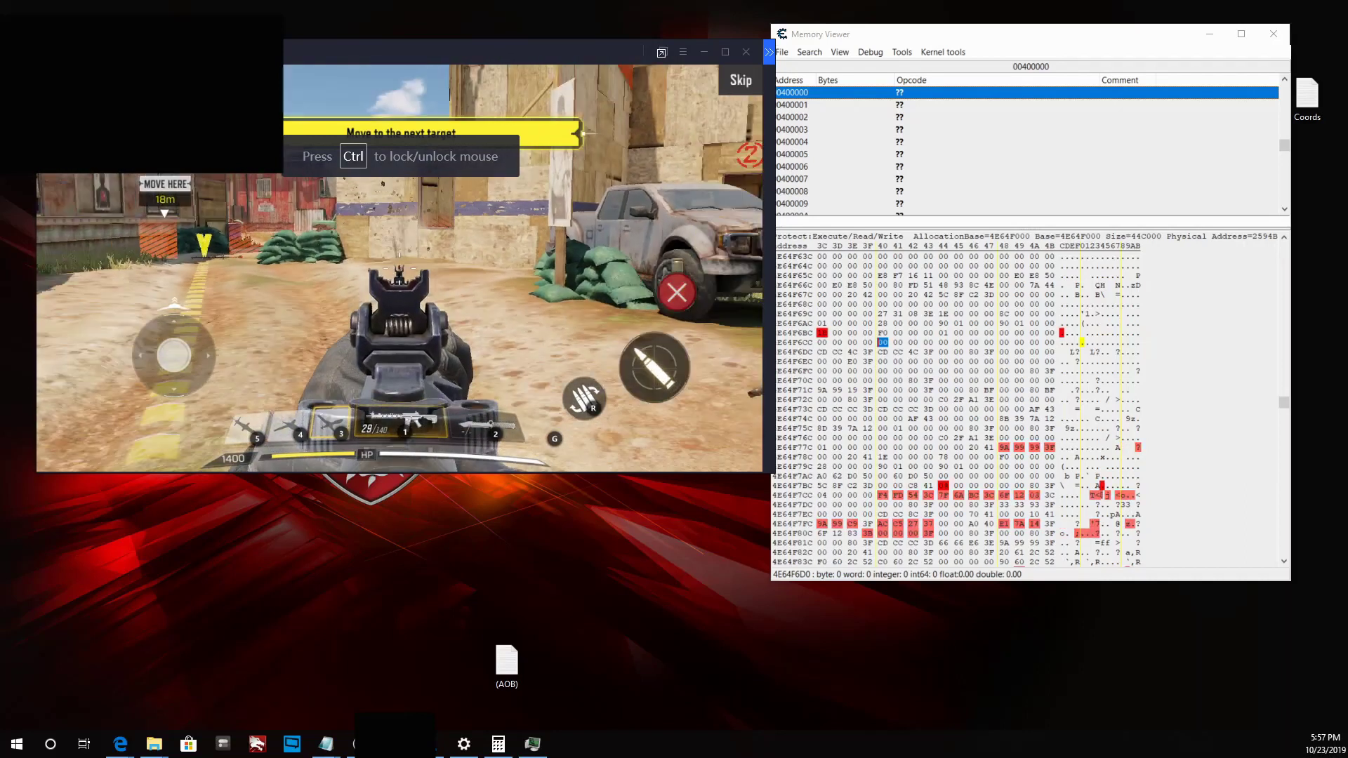
left_click(400, 269)
left_click(399, 268)
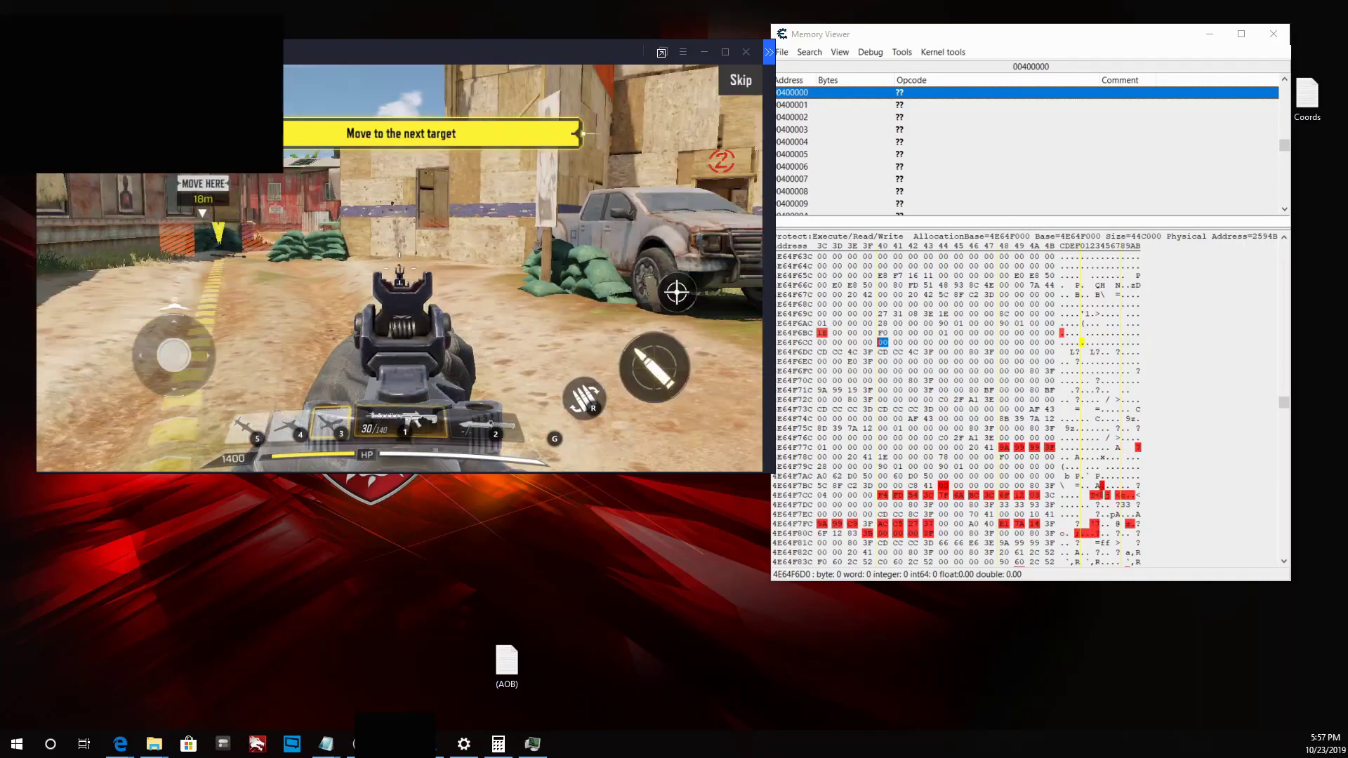
left_click_drag(1005, 448, 1058, 453)
left_click(582, 351)
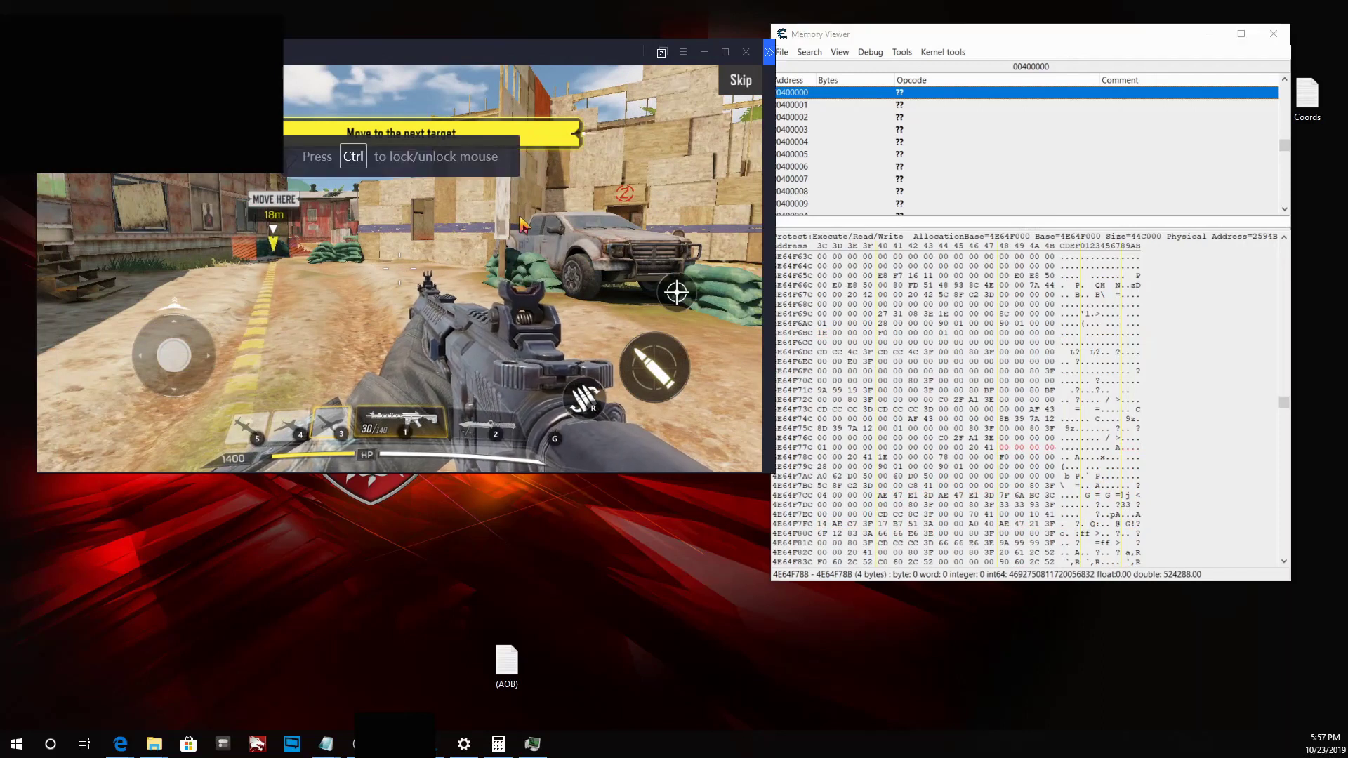
Examine the memory rows before 4E64F6BC for bytes that change while toggling aiming in the game
scroll(992, 379, "up", 5)
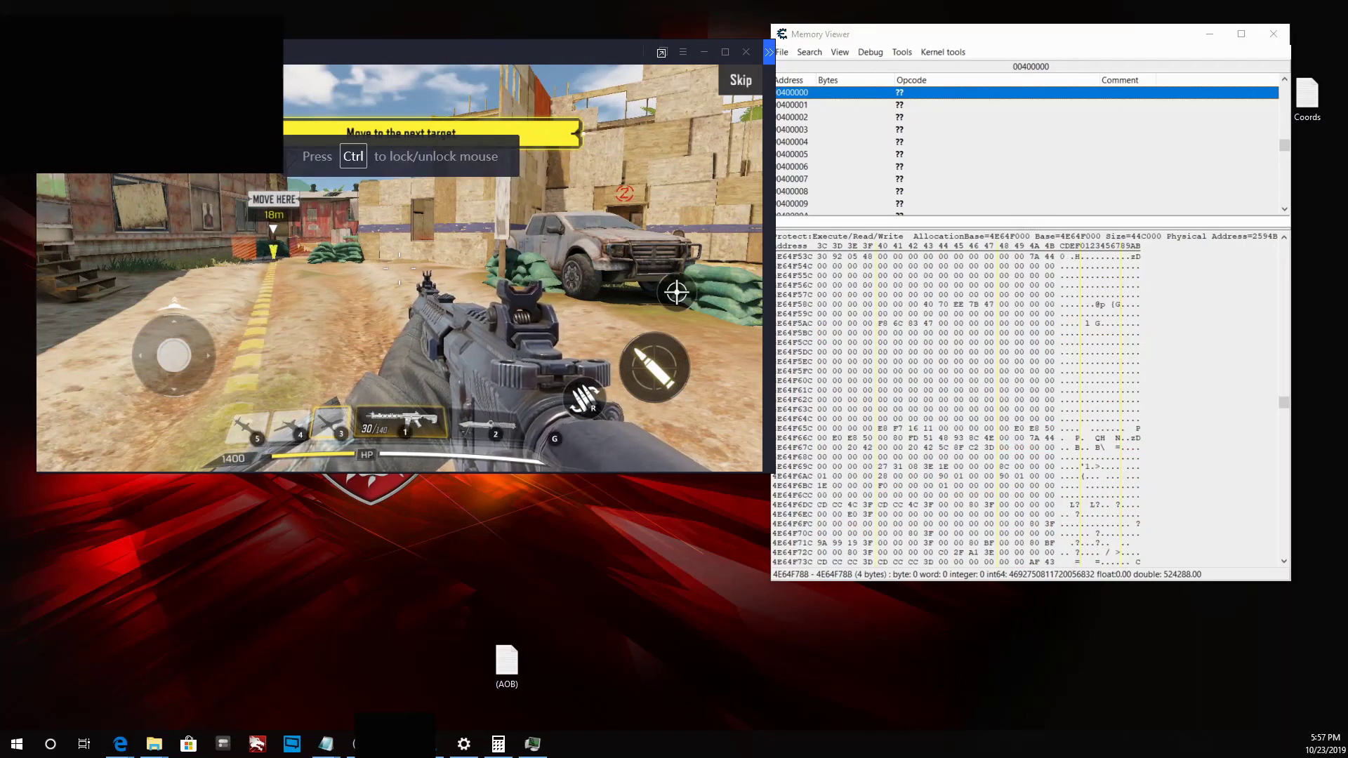
right_click(621, 252)
right_click(621, 253)
key("ctrl")
scroll(962, 413, "up", 4)
right_click(622, 253)
right_click(621, 253)
key("ctrl")
scroll(976, 346, "down", 5)
scroll(977, 349, "down", 7)
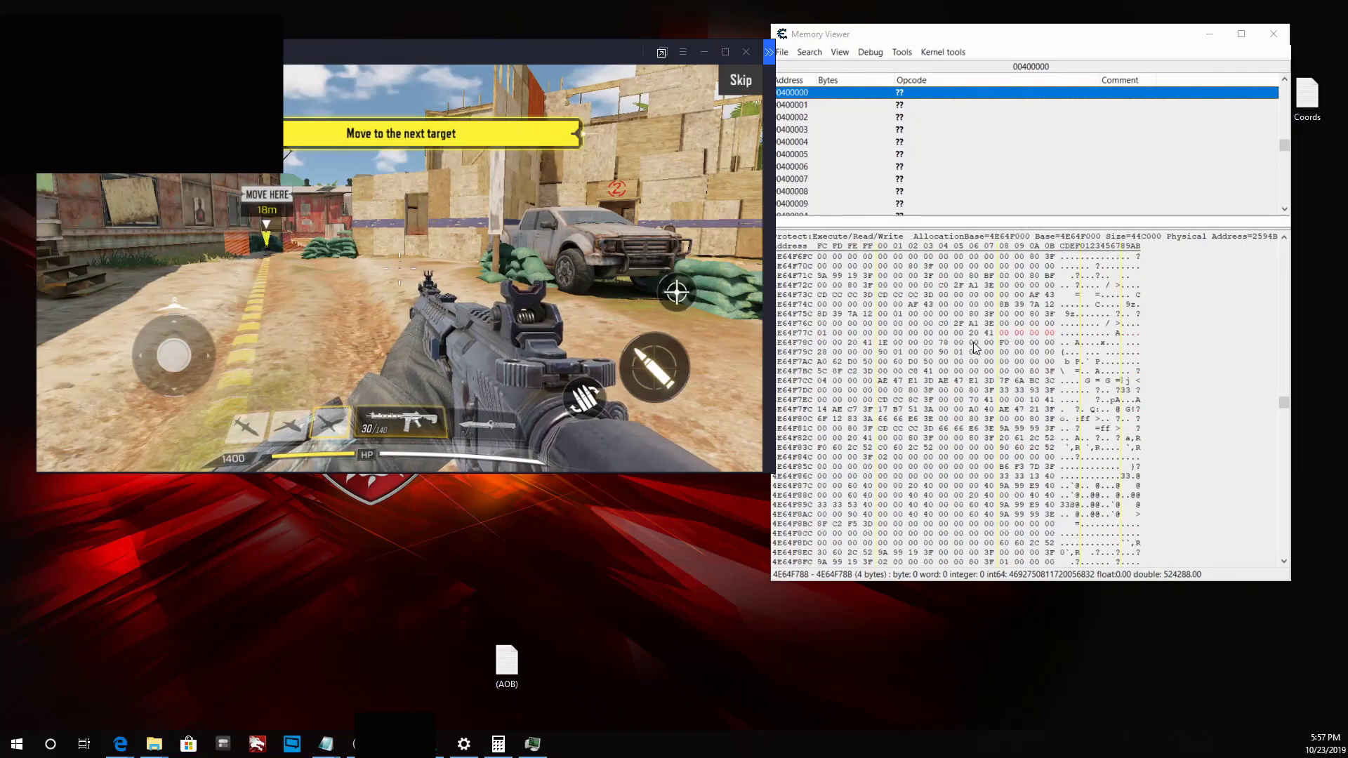
Toggle aiming and fire in the game while examining the memory rows from 4E64F7BC onward for changing bytes
left_click(1021, 334)
left_click(444, 263)
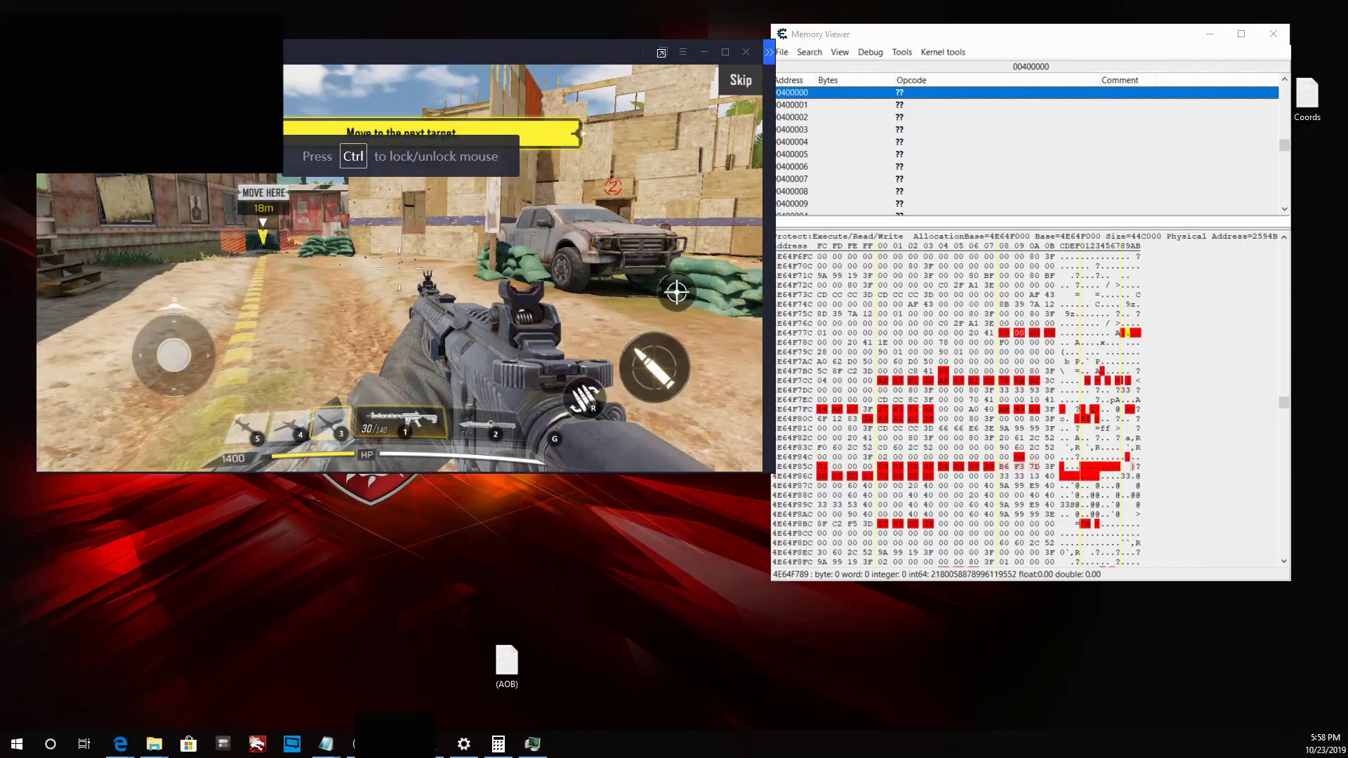
key("ctrl")
scroll(1013, 377, "down", 4)
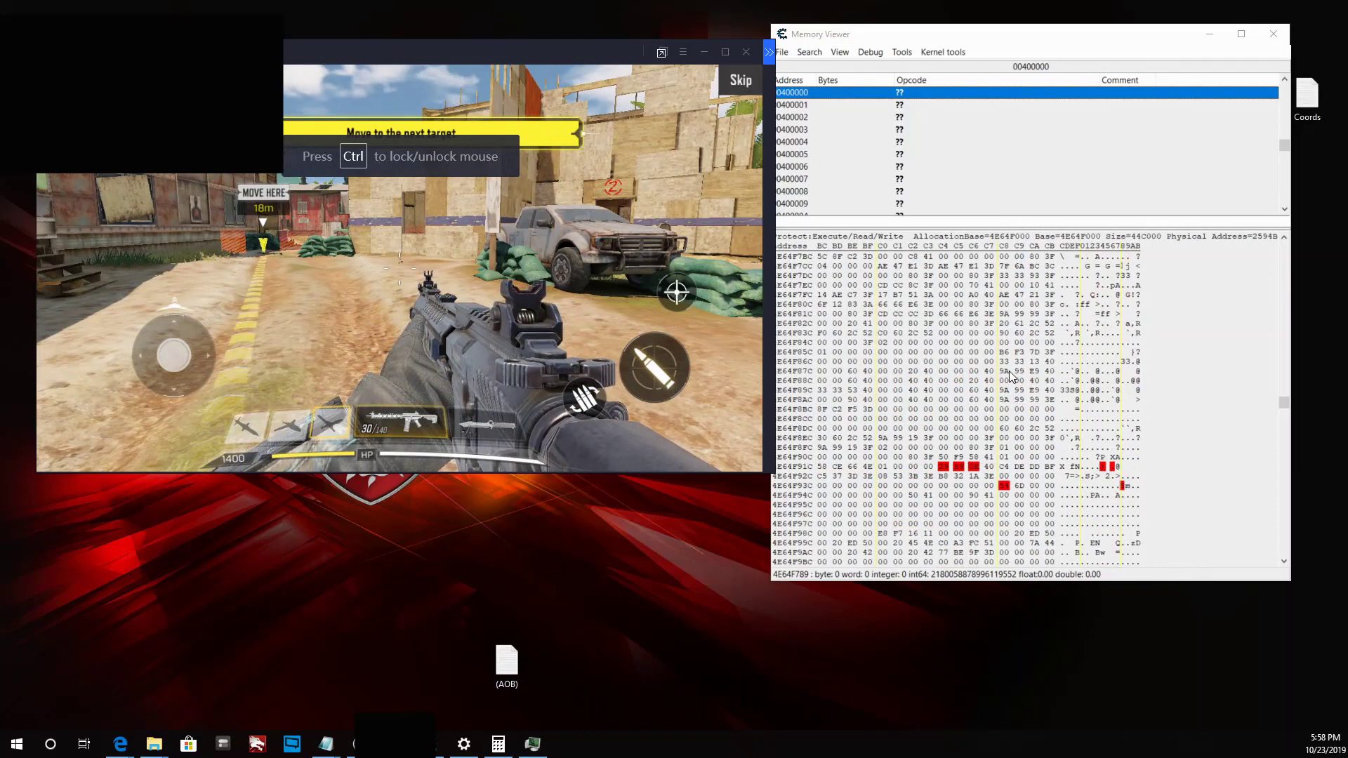
right_click(400, 268)
right_click(399, 268)
right_click(399, 268)
left_click(399, 268)
right_click(399, 268)
right_click(399, 268)
left_click(399, 268)
right_click(400, 268)
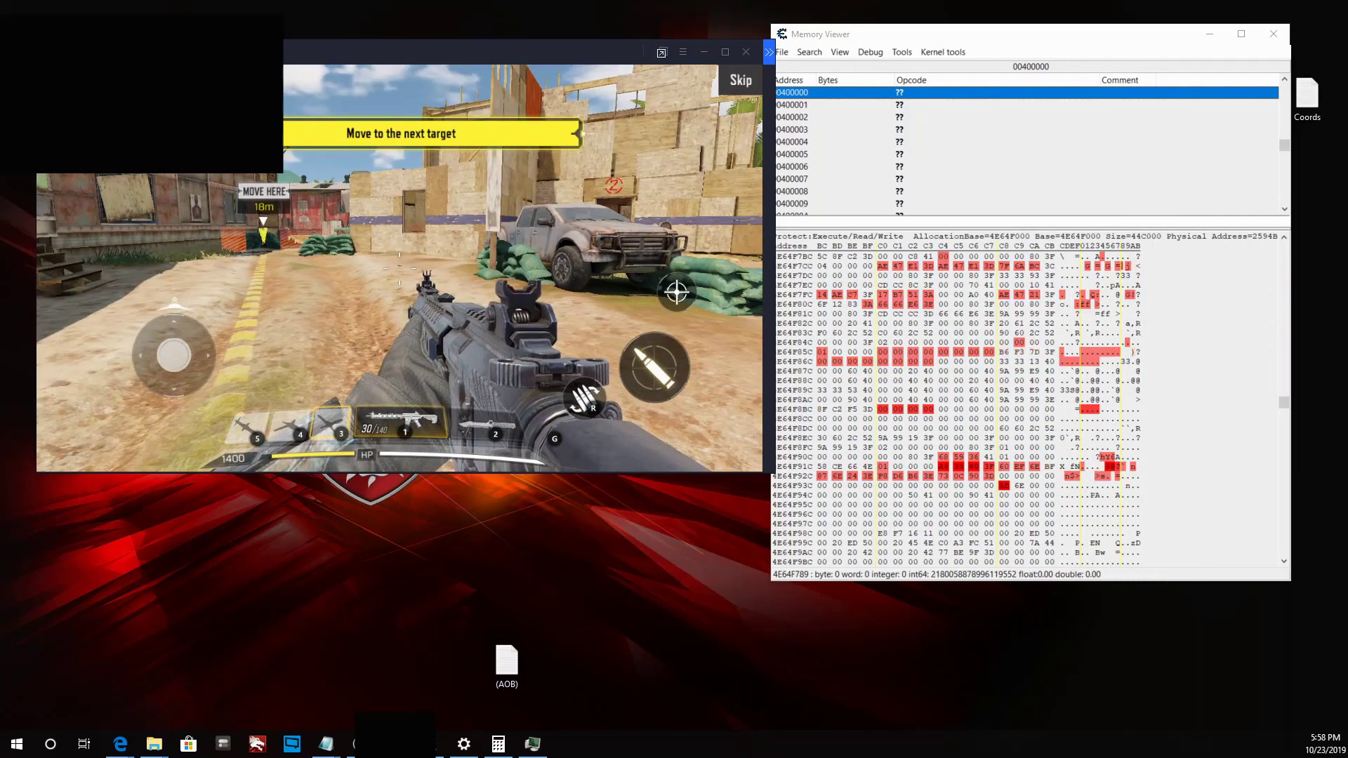
right_click(399, 268)
right_click(399, 269)
Select the four bytes 4E64F864 to 4E64F867 and fire in the game to watch how they change
key("grave")
left_click_drag(938, 355, 989, 356)
left_click(666, 294)
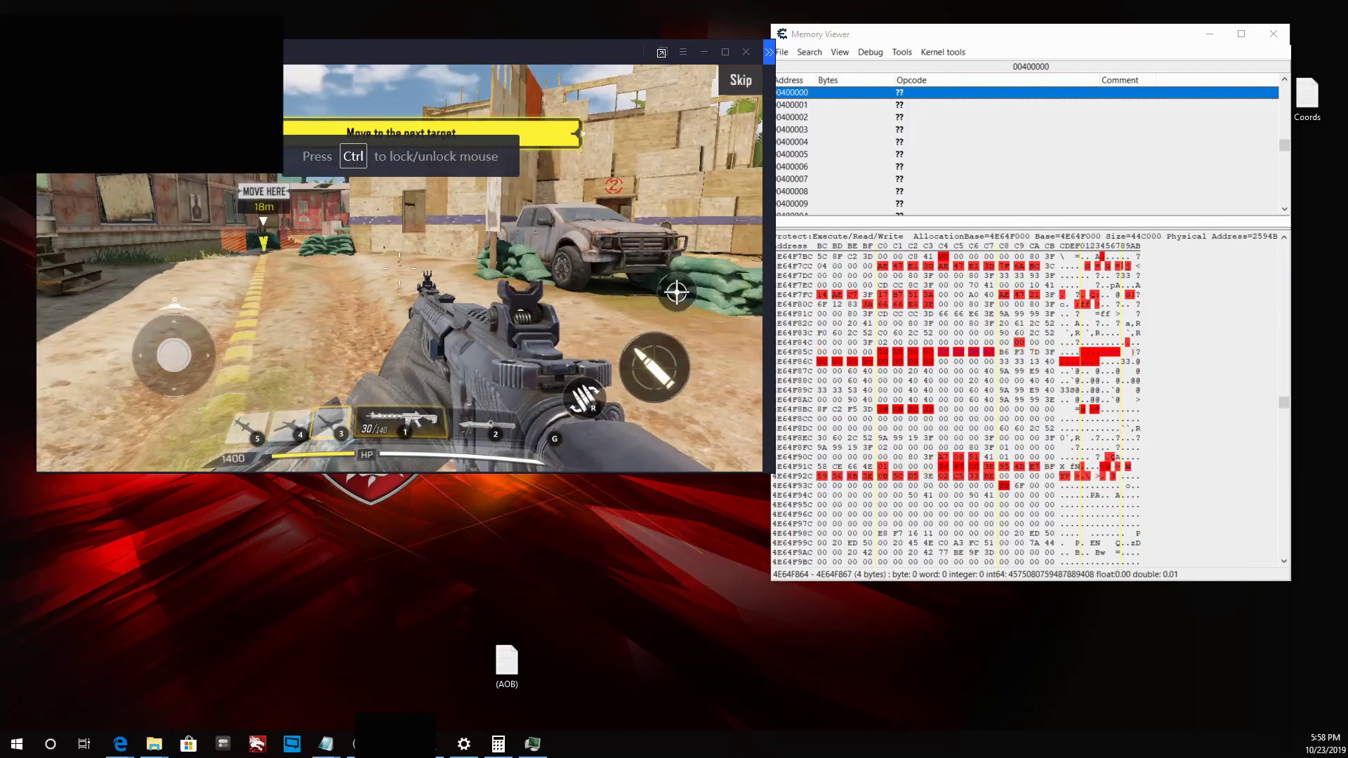
left_click(400, 270)
key("ctrl")
left_click(941, 354)
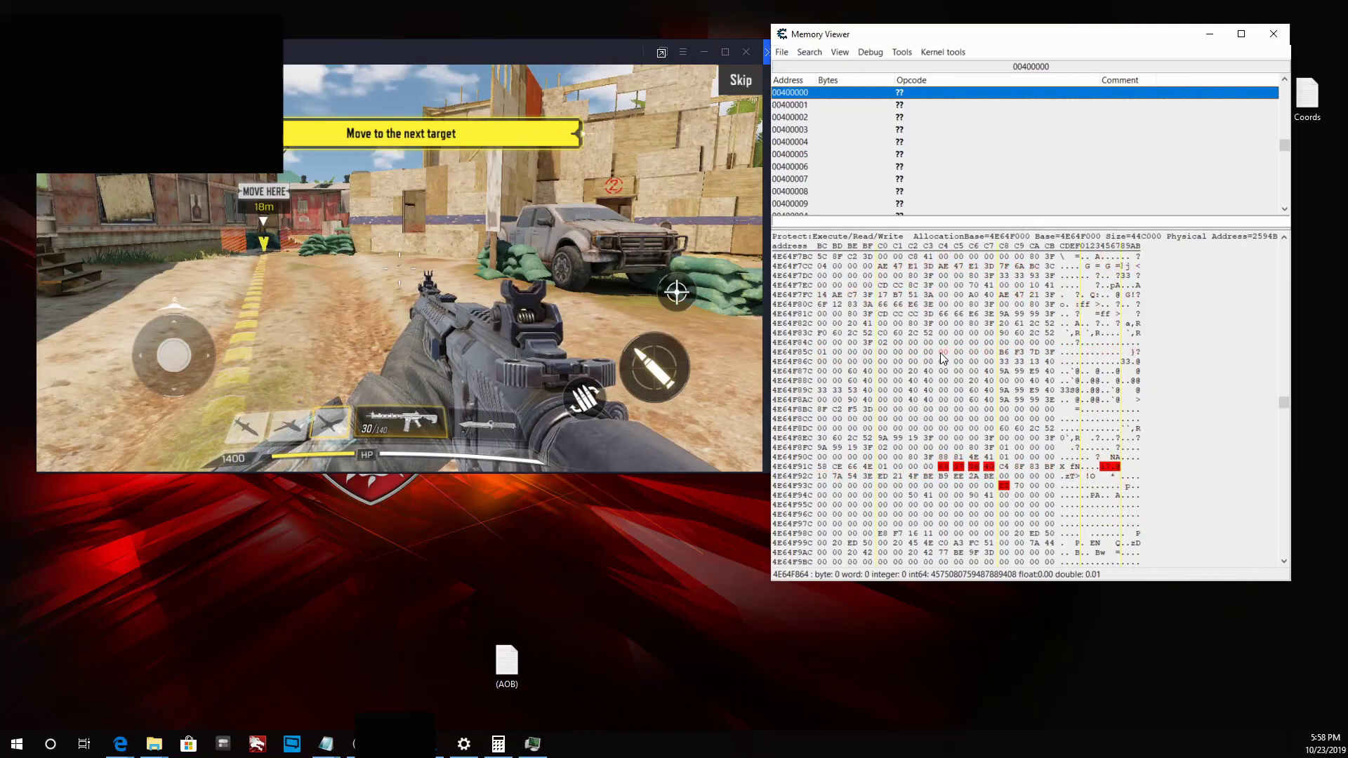
double_click(946, 350)
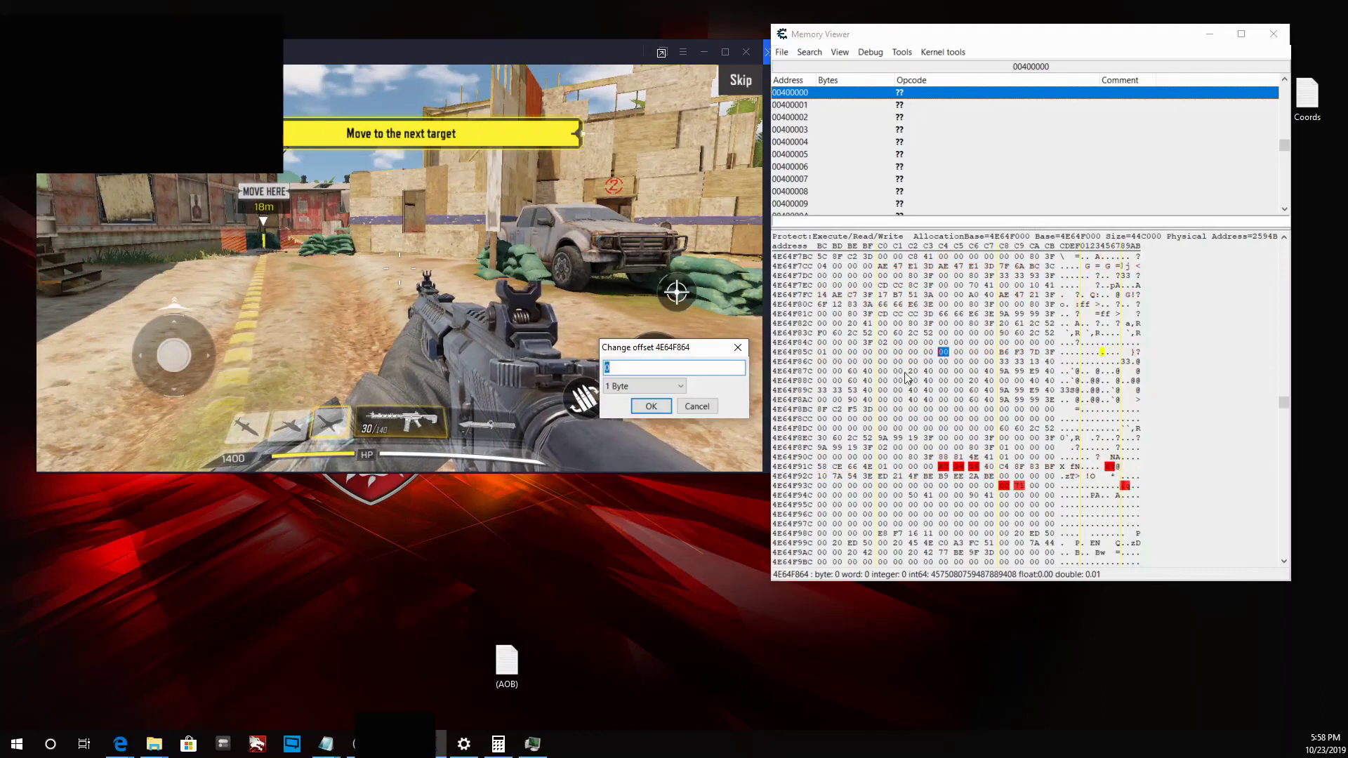
left_click(737, 348)
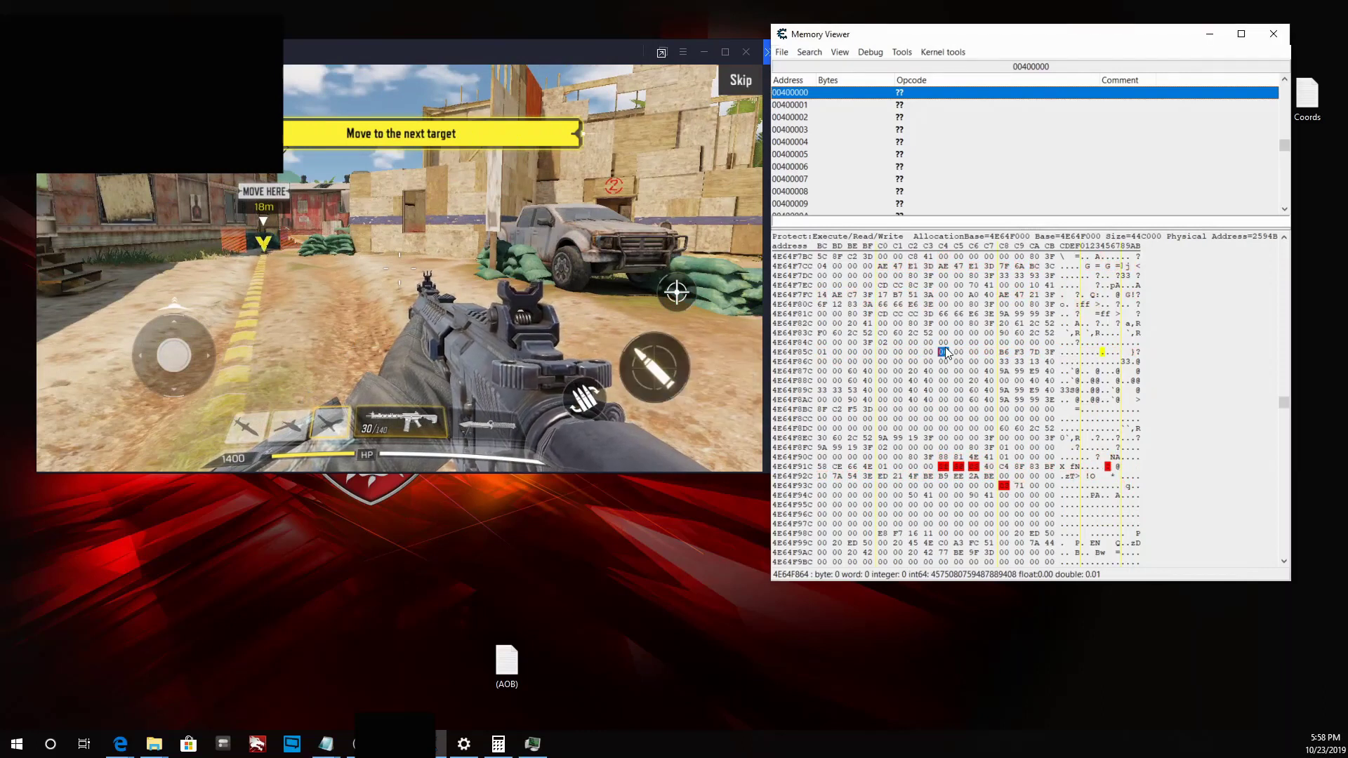
Add the byte addresses 4E64F864 and 4E64F865 to the address list
right_click(945, 350)
left_click(1009, 563)
left_click(648, 434)
right_click(958, 352)
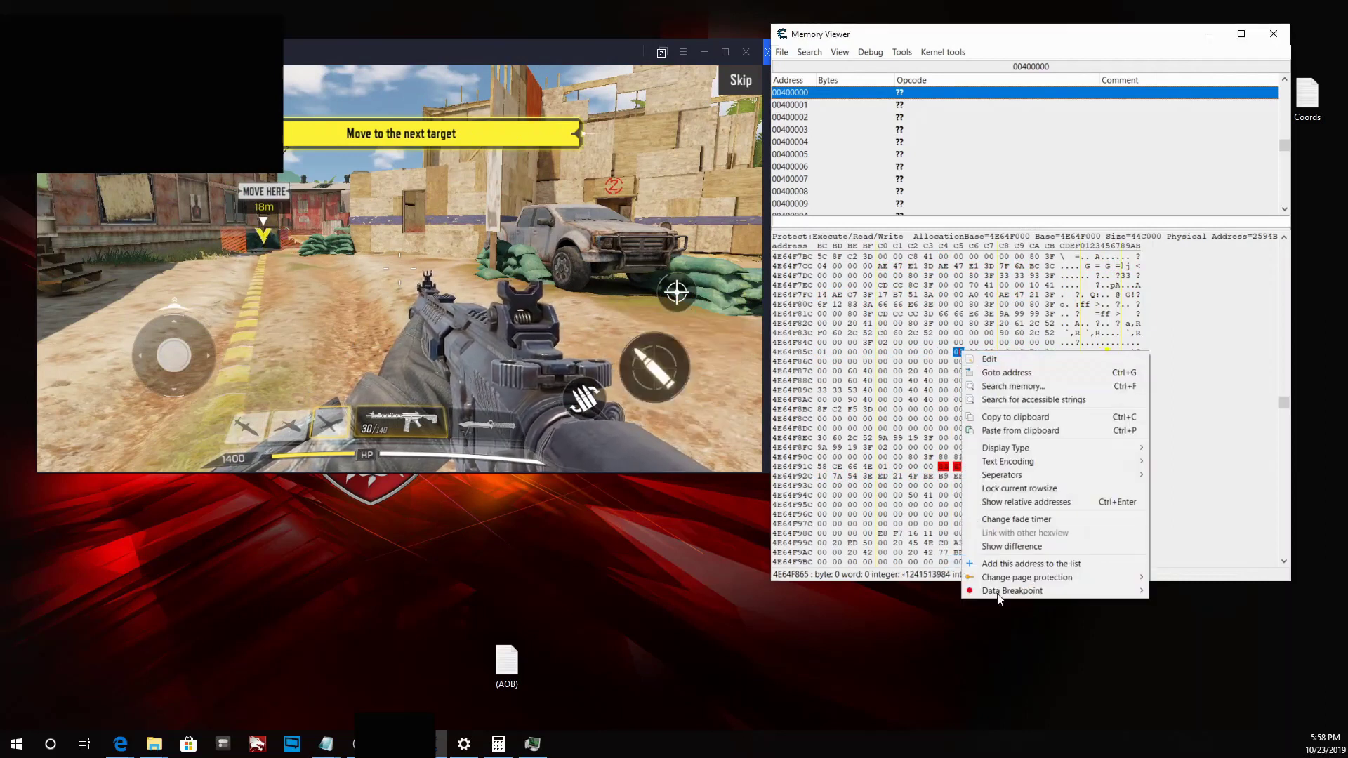
left_click(1018, 561)
left_click(652, 431)
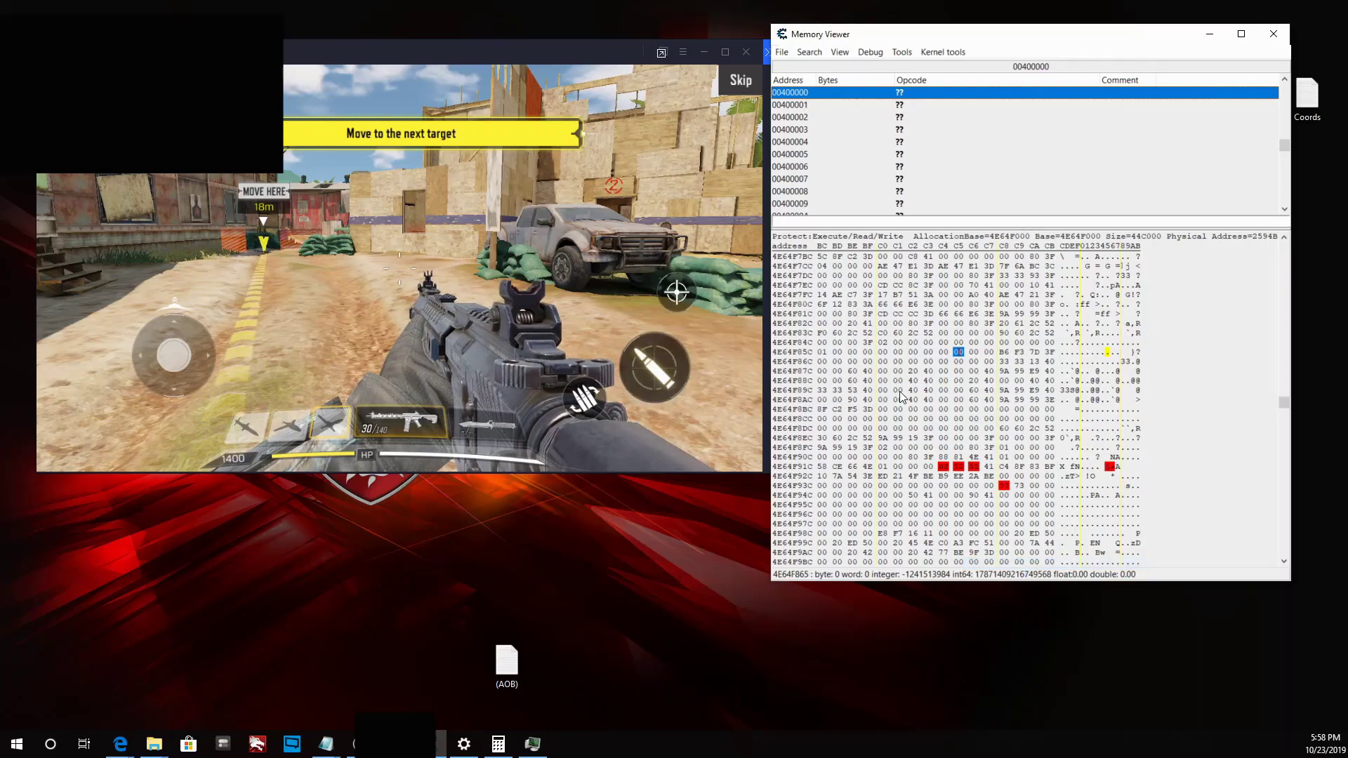
Add the byte addresses 4E64F866 and 4E64F867 to the address list
left_click(977, 353)
right_click(978, 353)
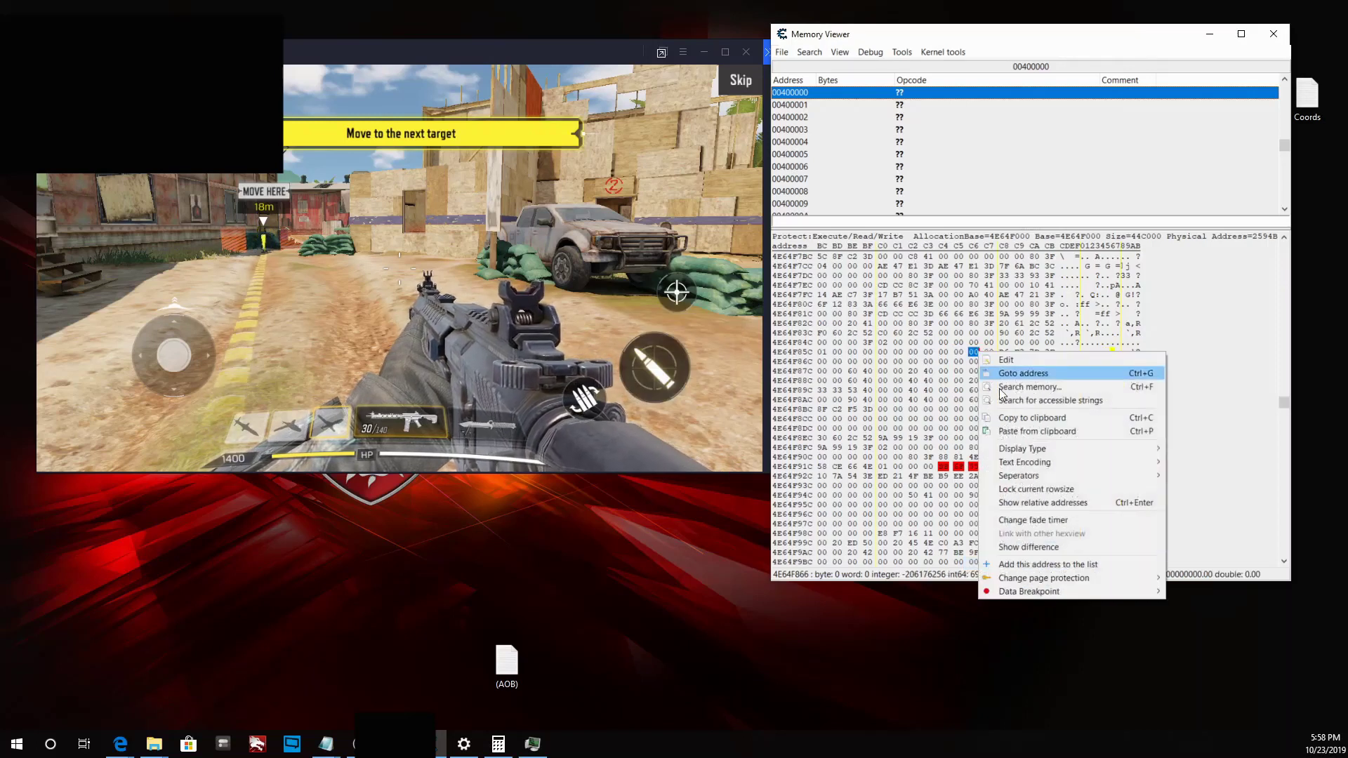
left_click(1042, 563)
left_click(650, 431)
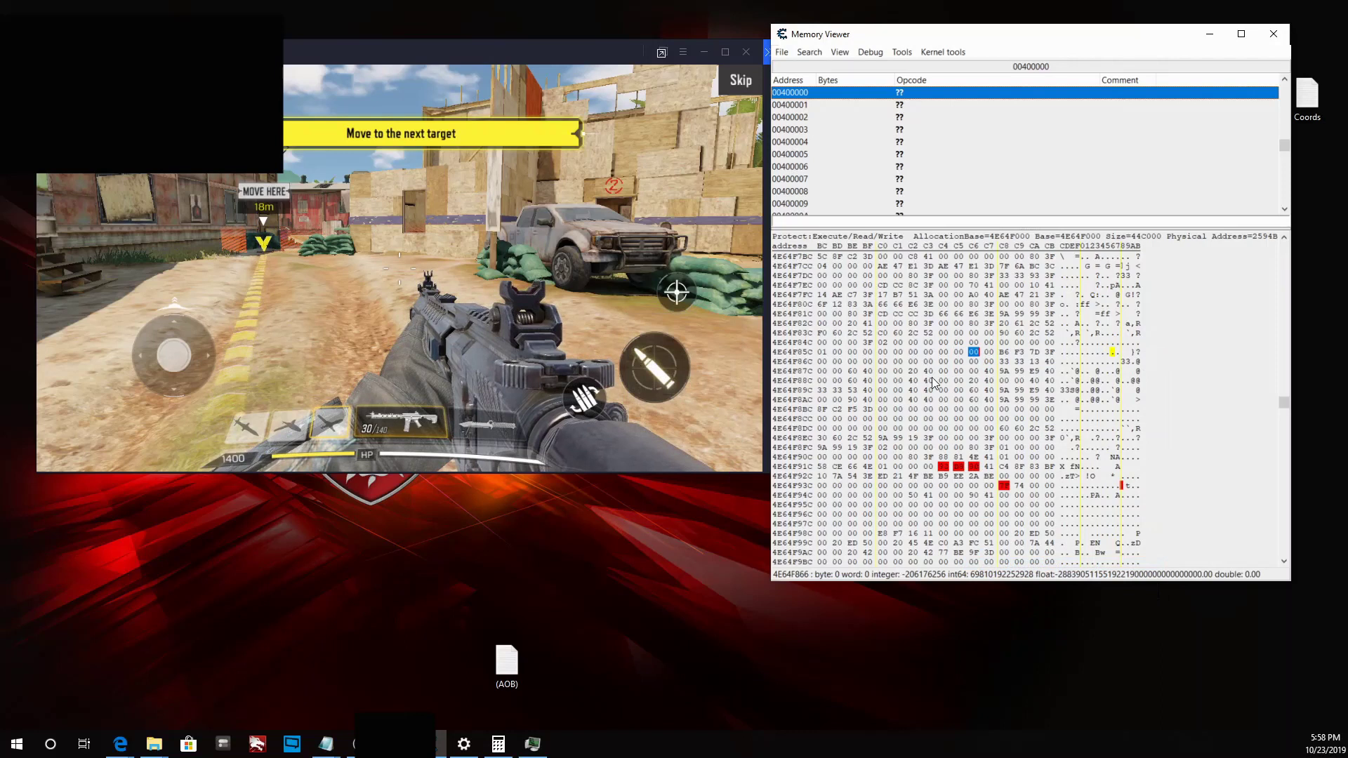
left_click(988, 351)
right_click(989, 352)
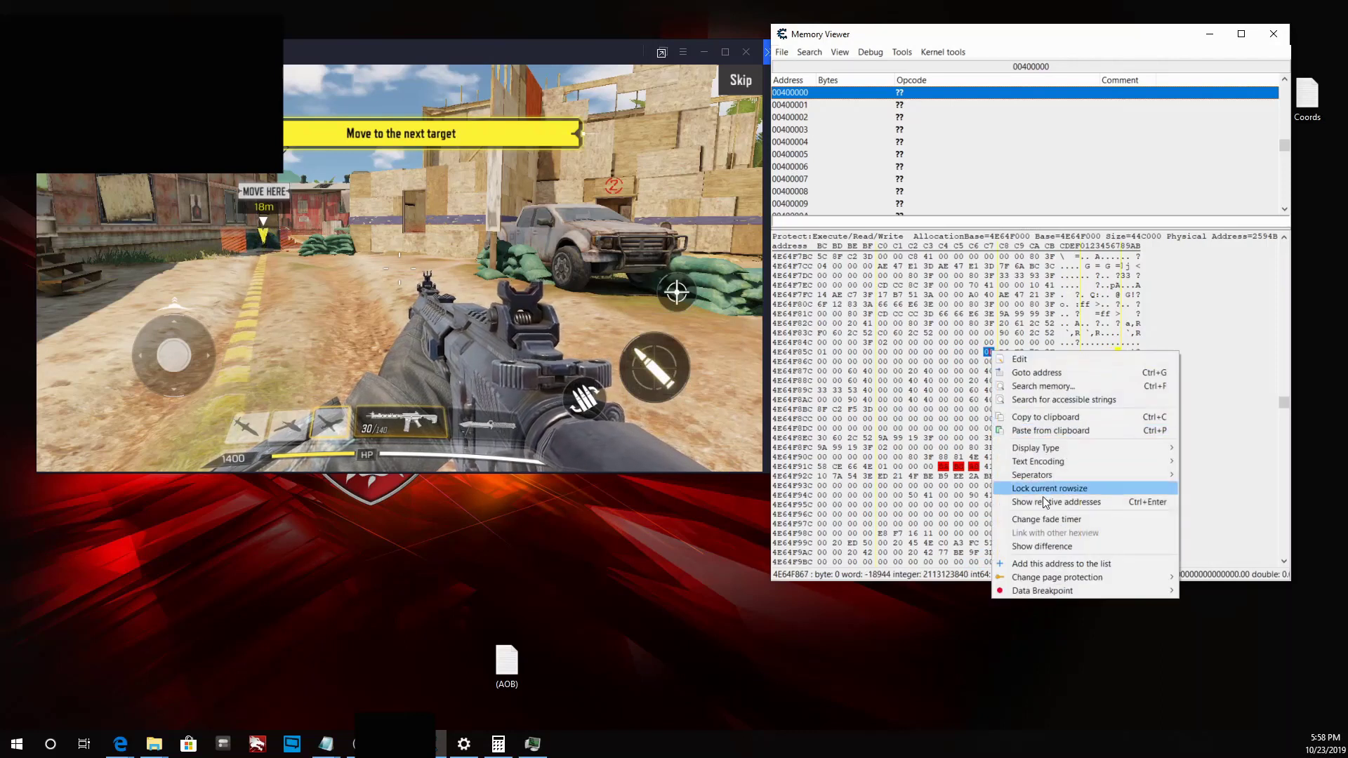
left_click(1043, 564)
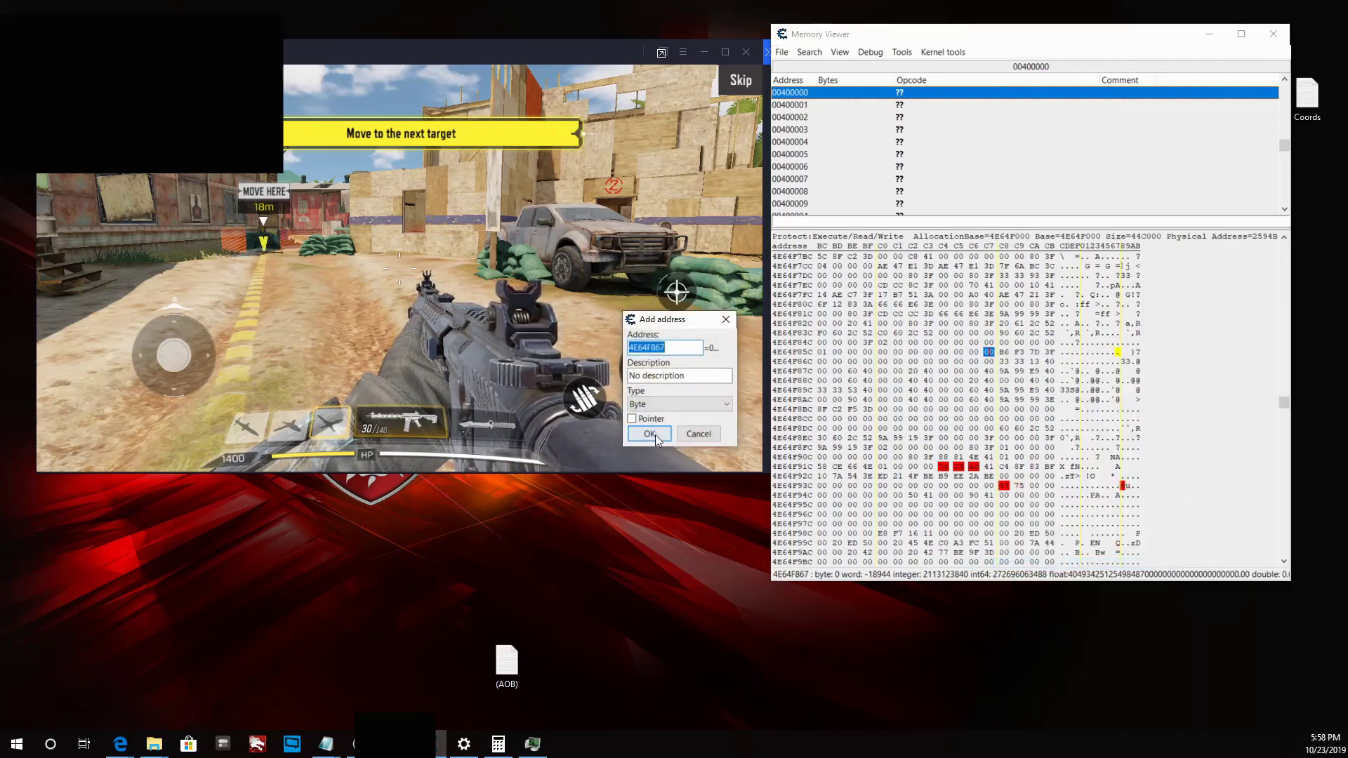
left_click(651, 433)
Minimize the Memory Viewer, walk up to the yellow-striped wall in the game, and aim and fire while watching the address list values
left_click(1209, 33)
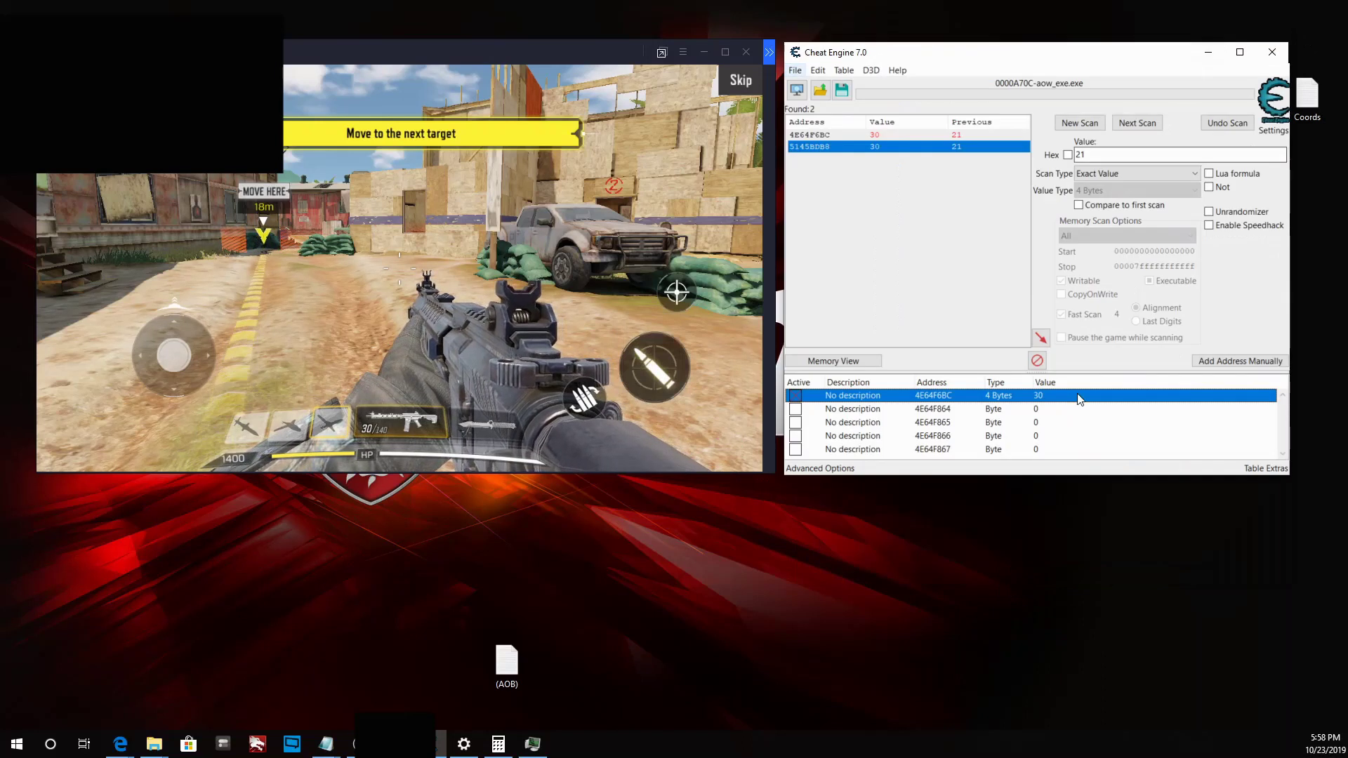
left_click(386, 271)
key("ctrl")
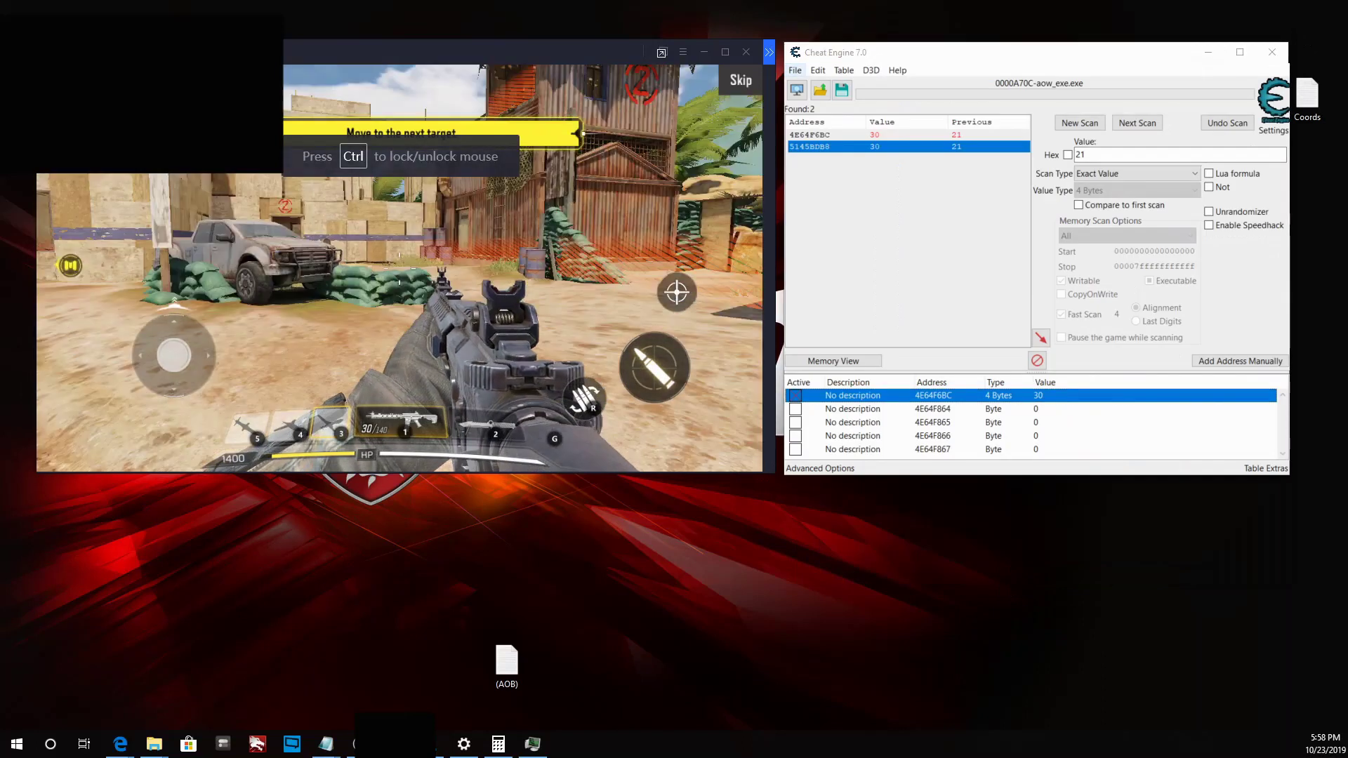
key("d")
key("w")
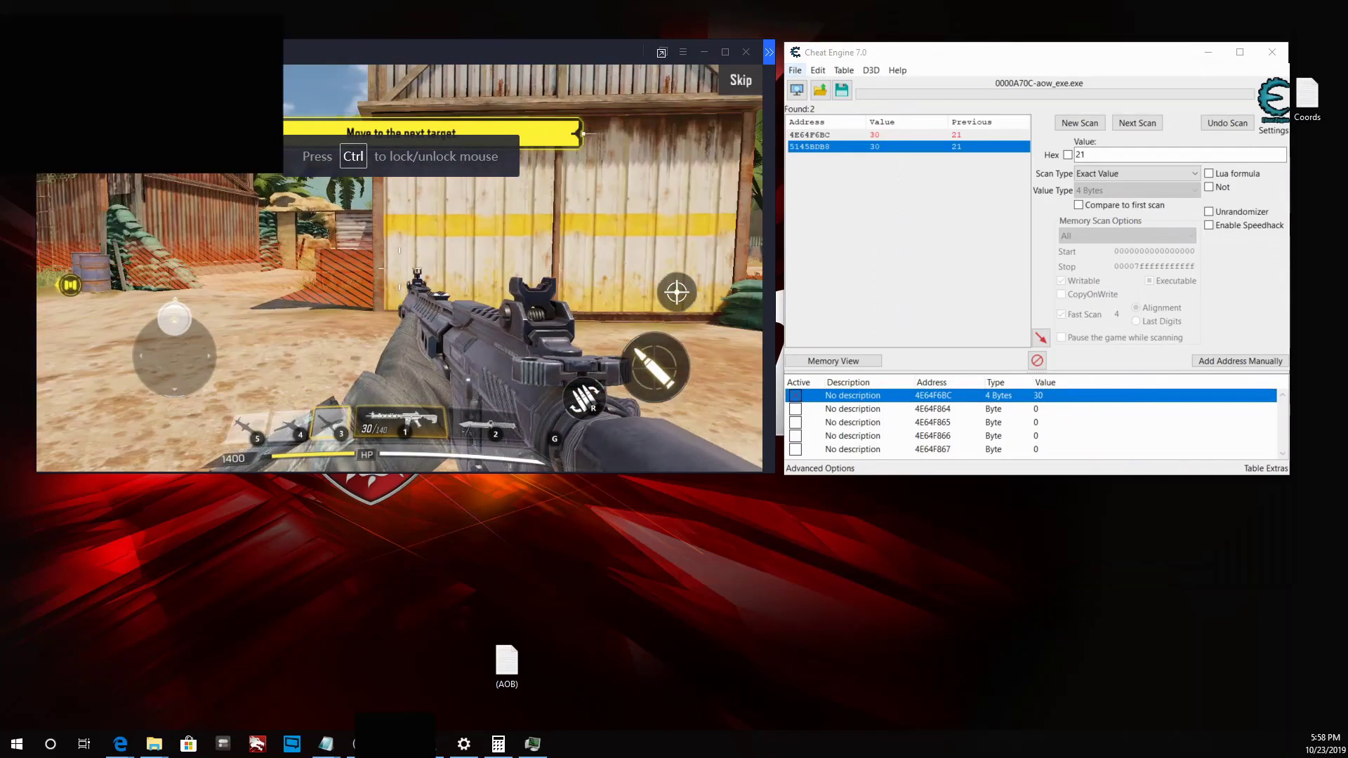
right_click(400, 268)
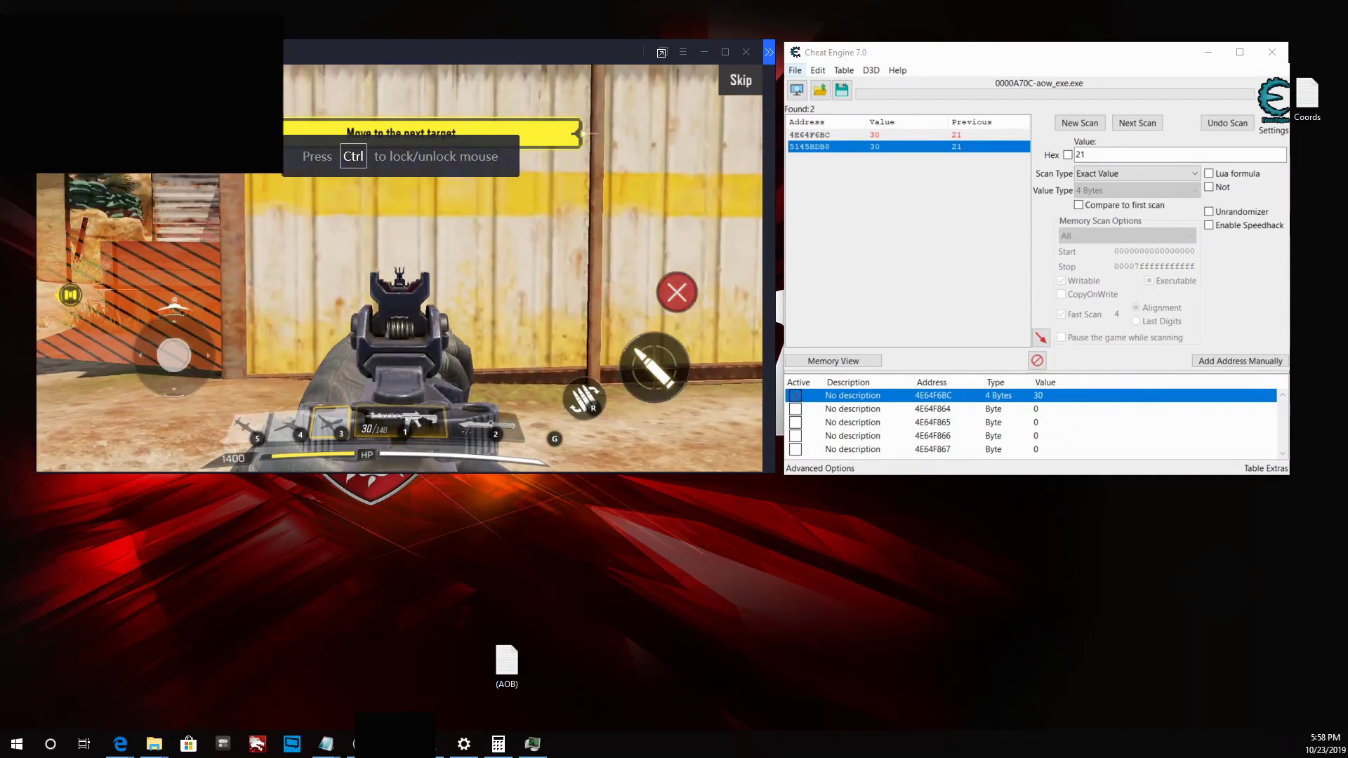
left_click(399, 268)
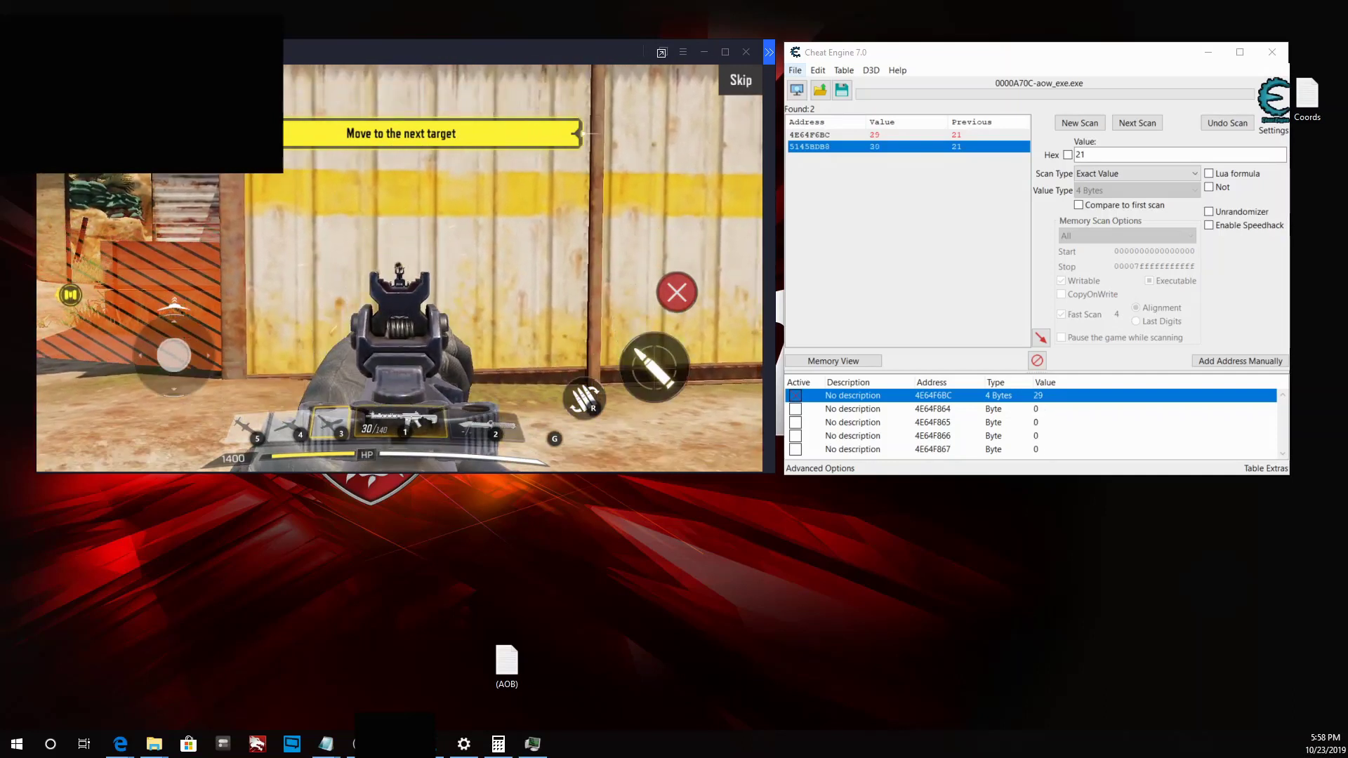
right_click(670, 149)
right_click(670, 150)
right_click(670, 149)
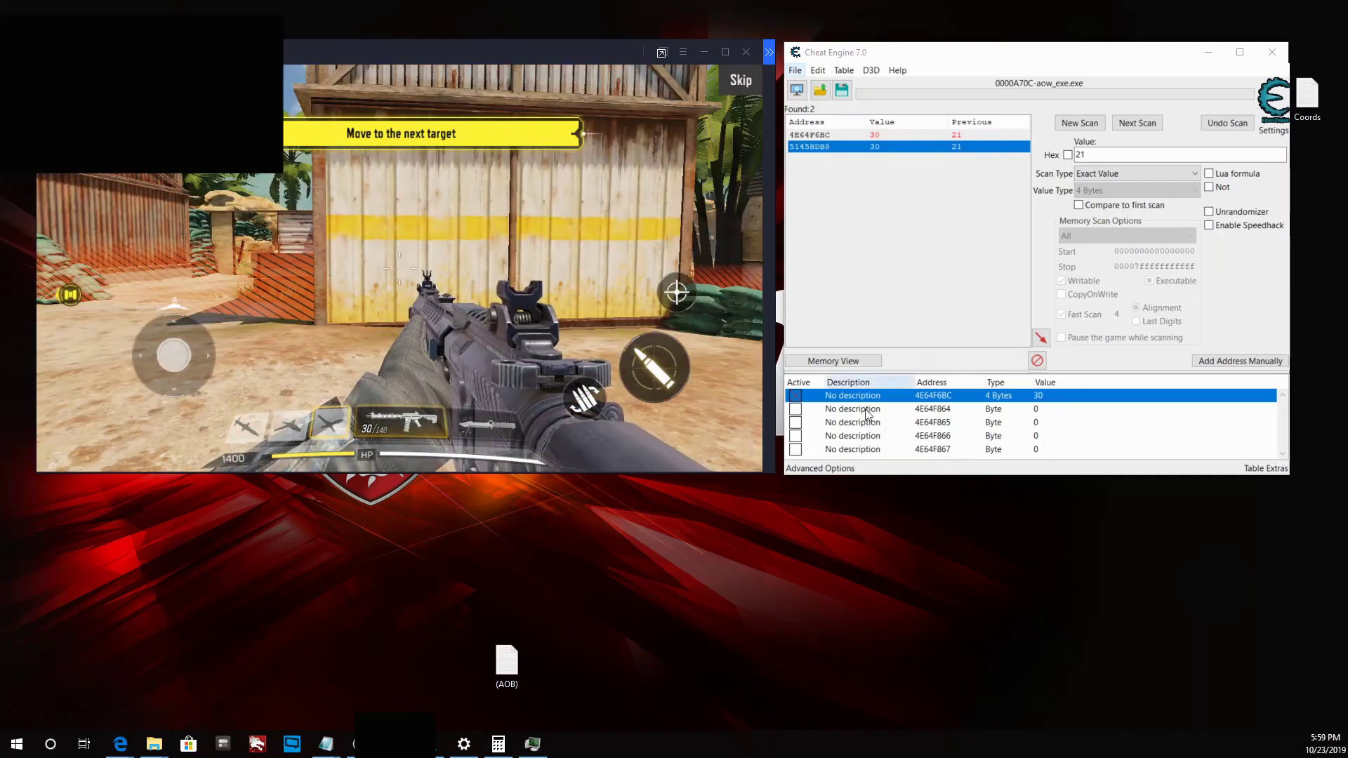
Freeze the four byte entries 4E64F864 to 4E64F867 in the address list
left_click(811, 412)
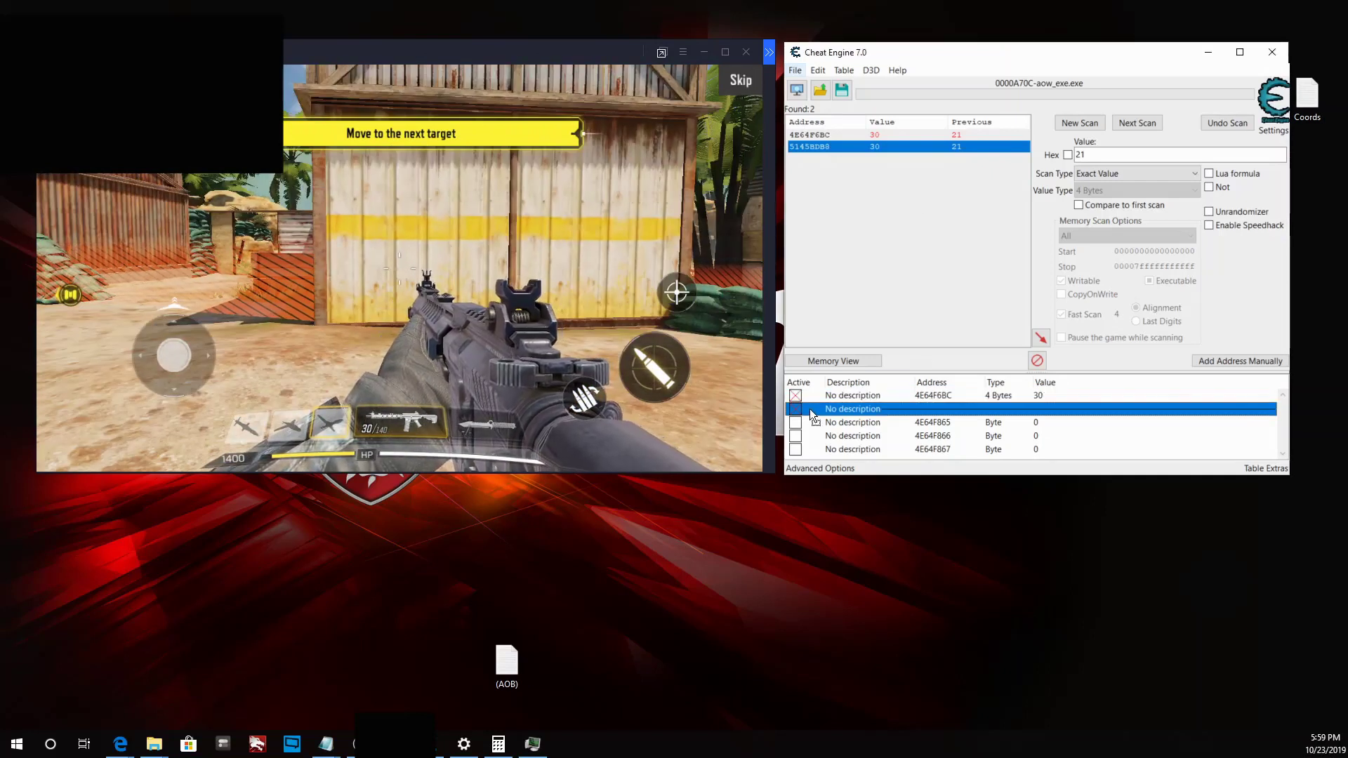
left_click(795, 423)
left_click(795, 436)
left_click(795, 449)
Toggle aiming and fire at the wall in the game to test the frozen bytes
left_click(716, 414)
key("ctrl")
right_click(716, 415)
left_click(529, 217)
right_click(529, 217)
key("ctrl")
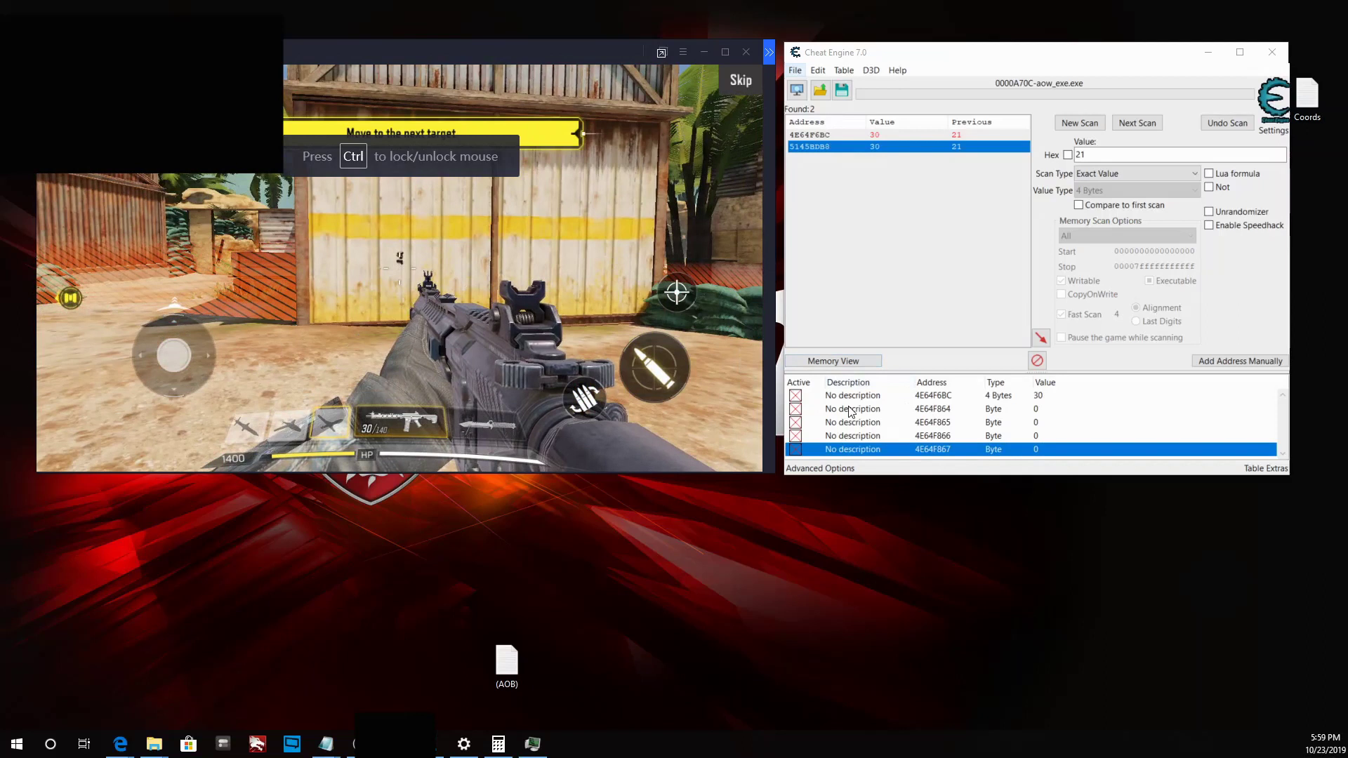
Delete the four byte entries 4E64F864 to 4E64F867 from the address list
left_click(850, 410)
key("shift+Down")
key("shift+Down")
key("shift+Down")
right_click(855, 425)
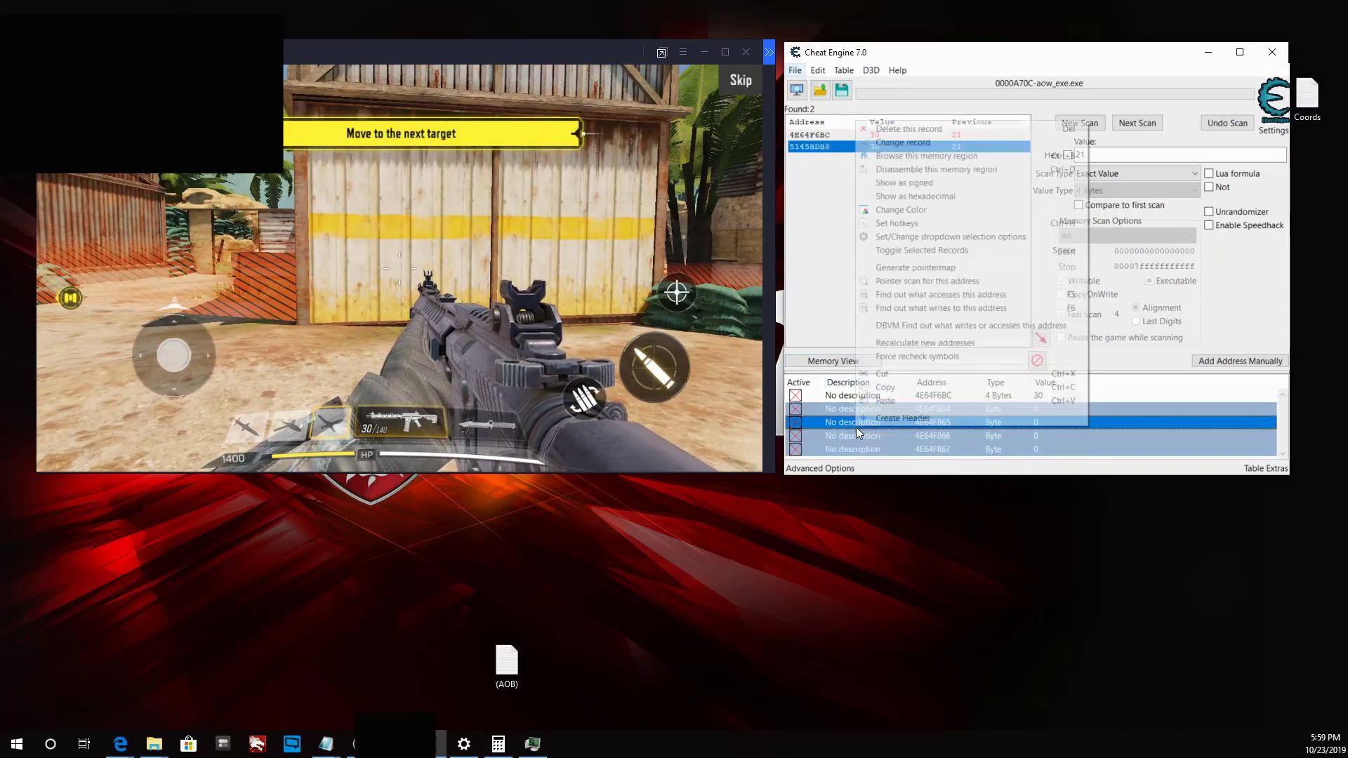
left_click(920, 129)
left_click(727, 377)
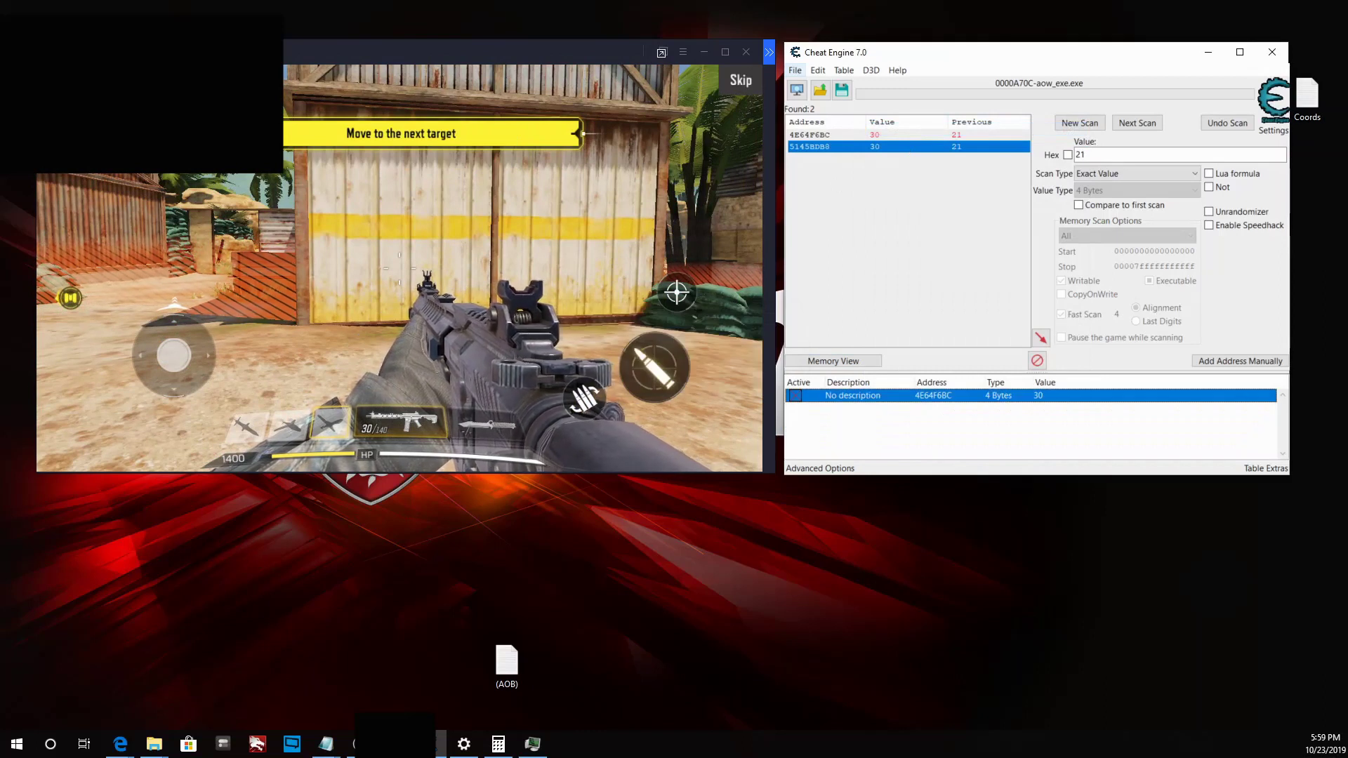
Restore the Memory Viewer beside the game, and aim and fire while examining the bytes that change around 4E64F85C
key("alt+Tab")
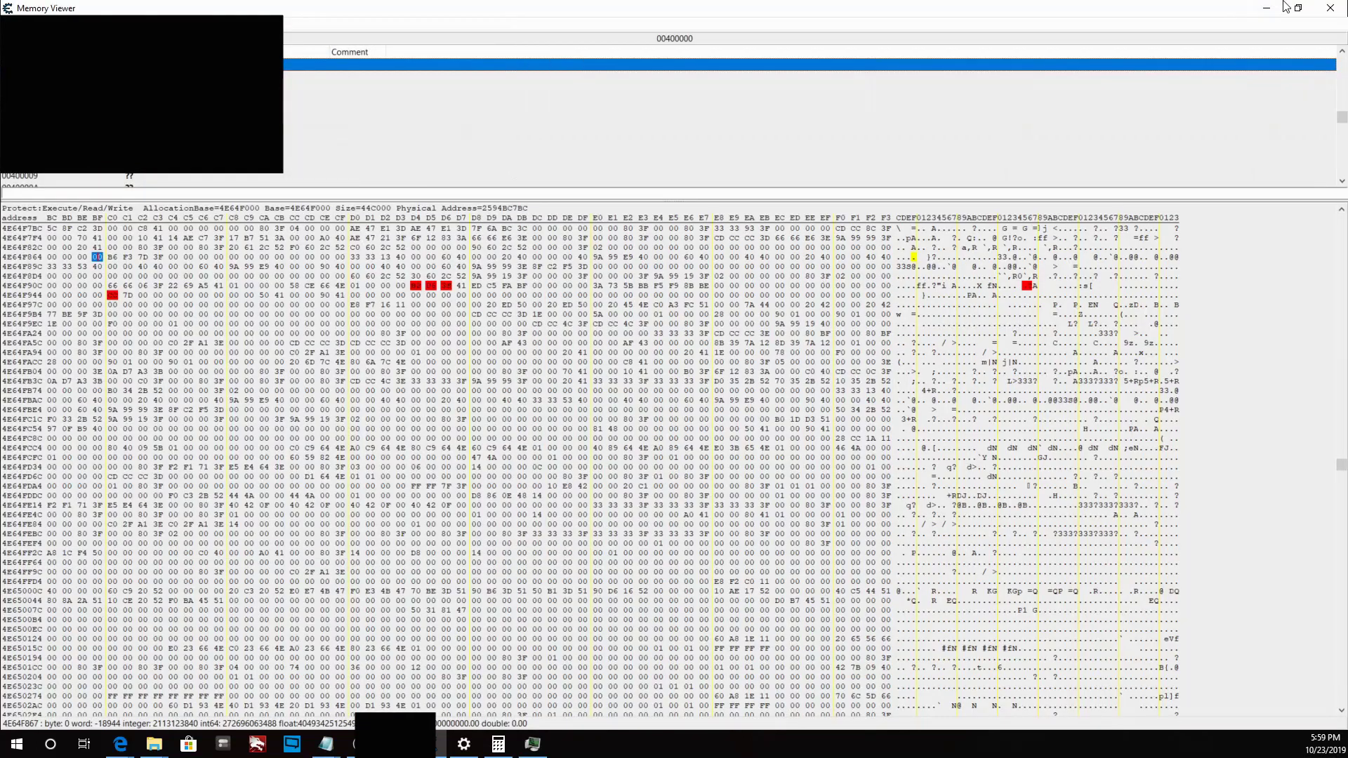
left_click(1295, 8)
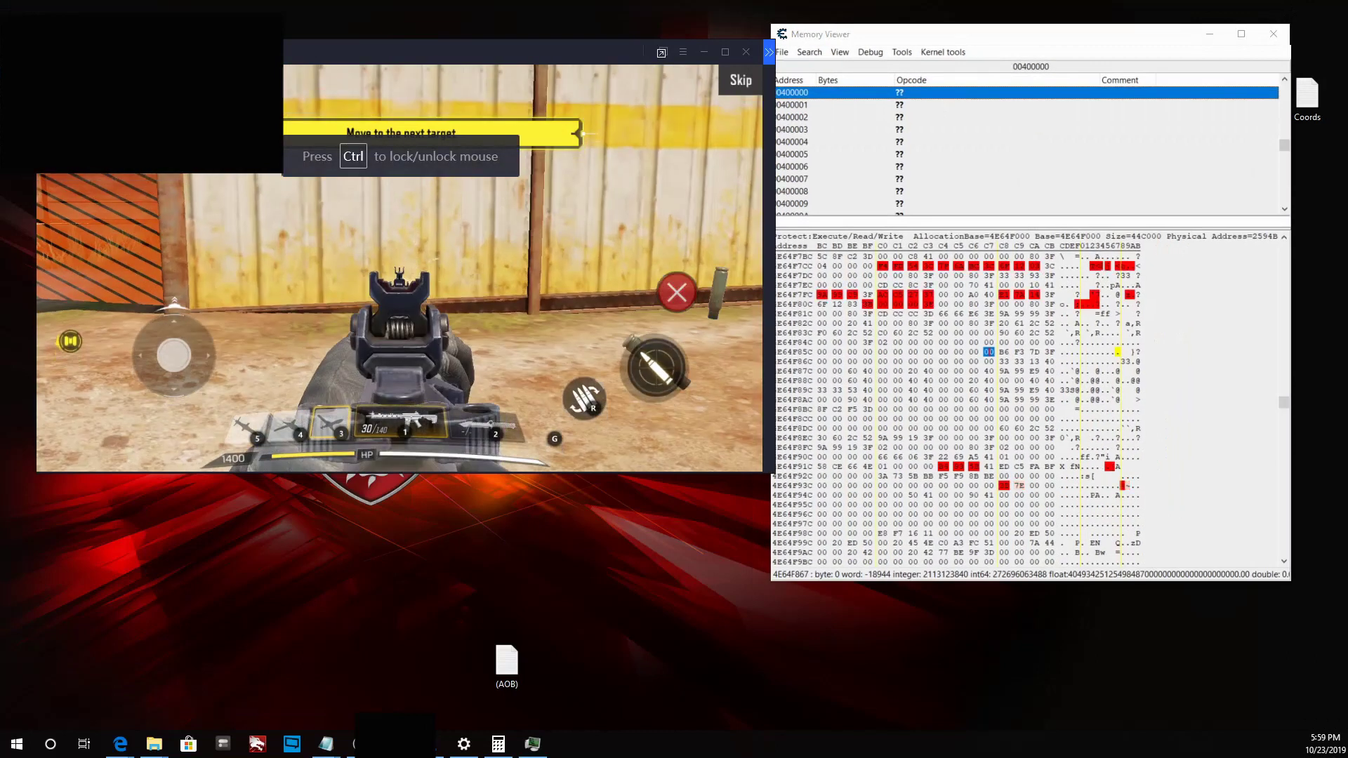
left_click(400, 269)
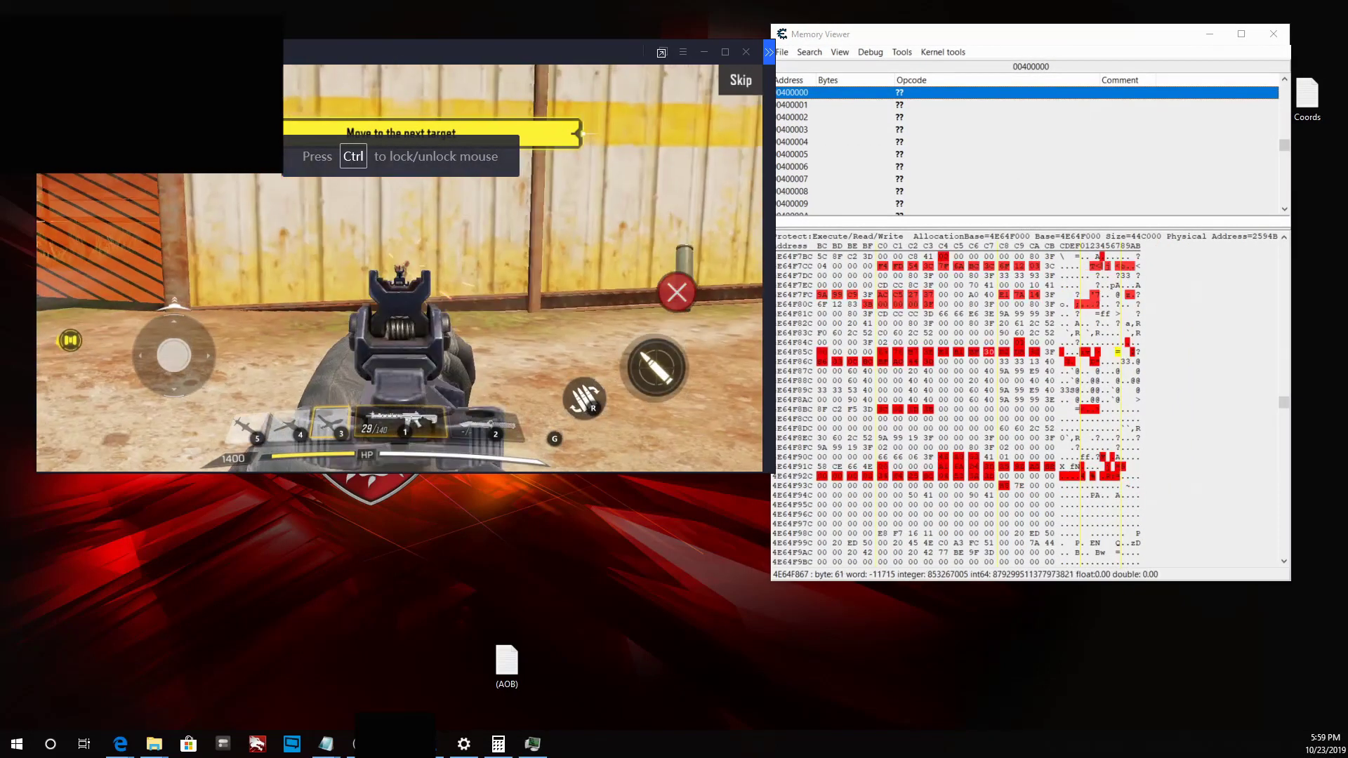
left_click(399, 269)
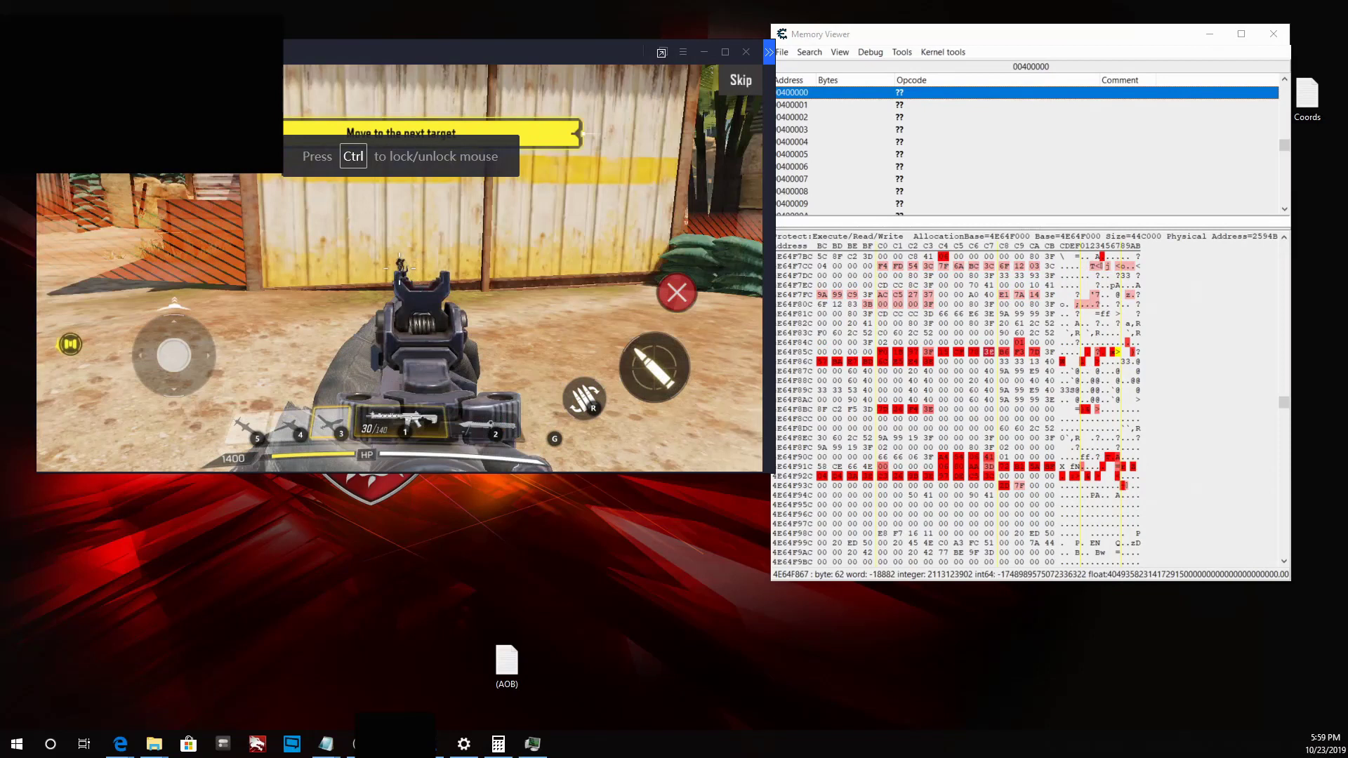
left_click(400, 269)
left_click(400, 269)
right_click(400, 269)
right_click(399, 269)
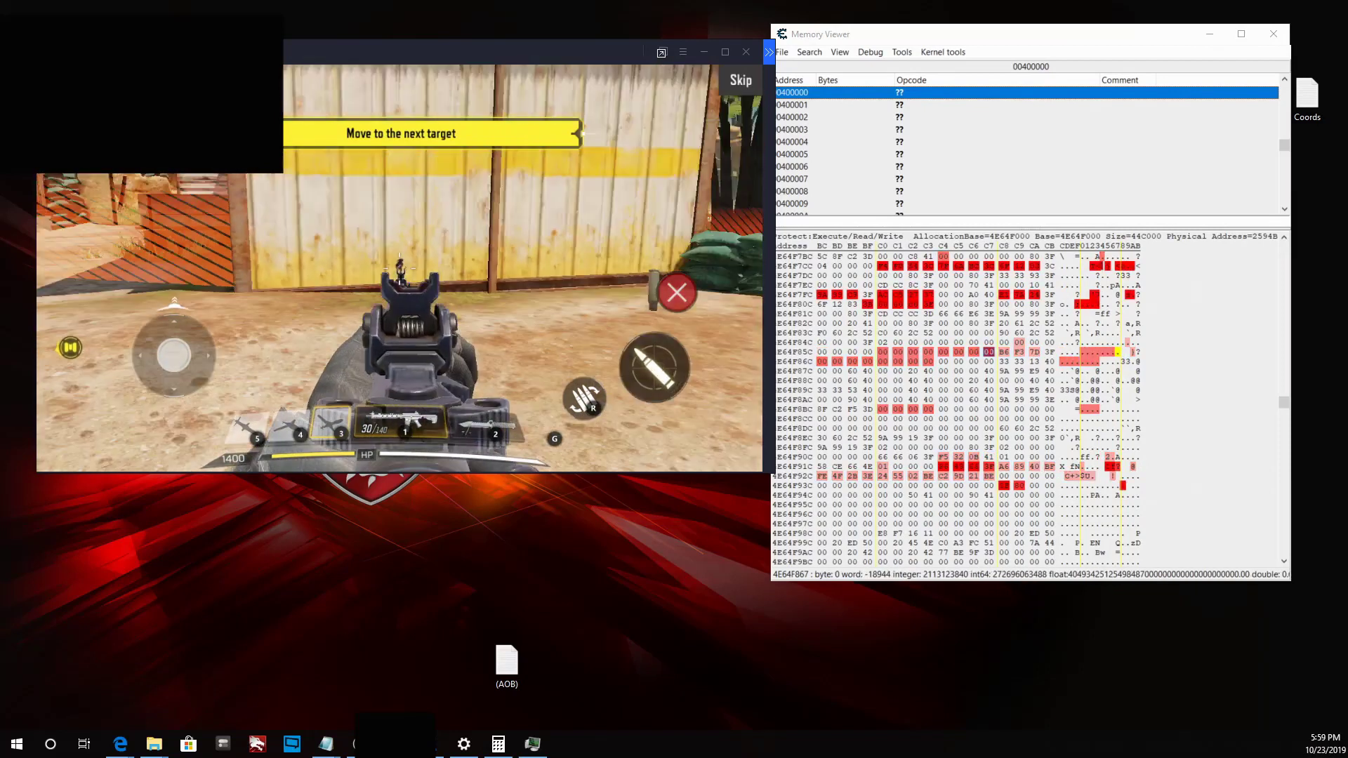
right_click(399, 269)
Add the byte addresses 4E64F860 and 4E64F861 to the address list
key("grave")
left_click(883, 352)
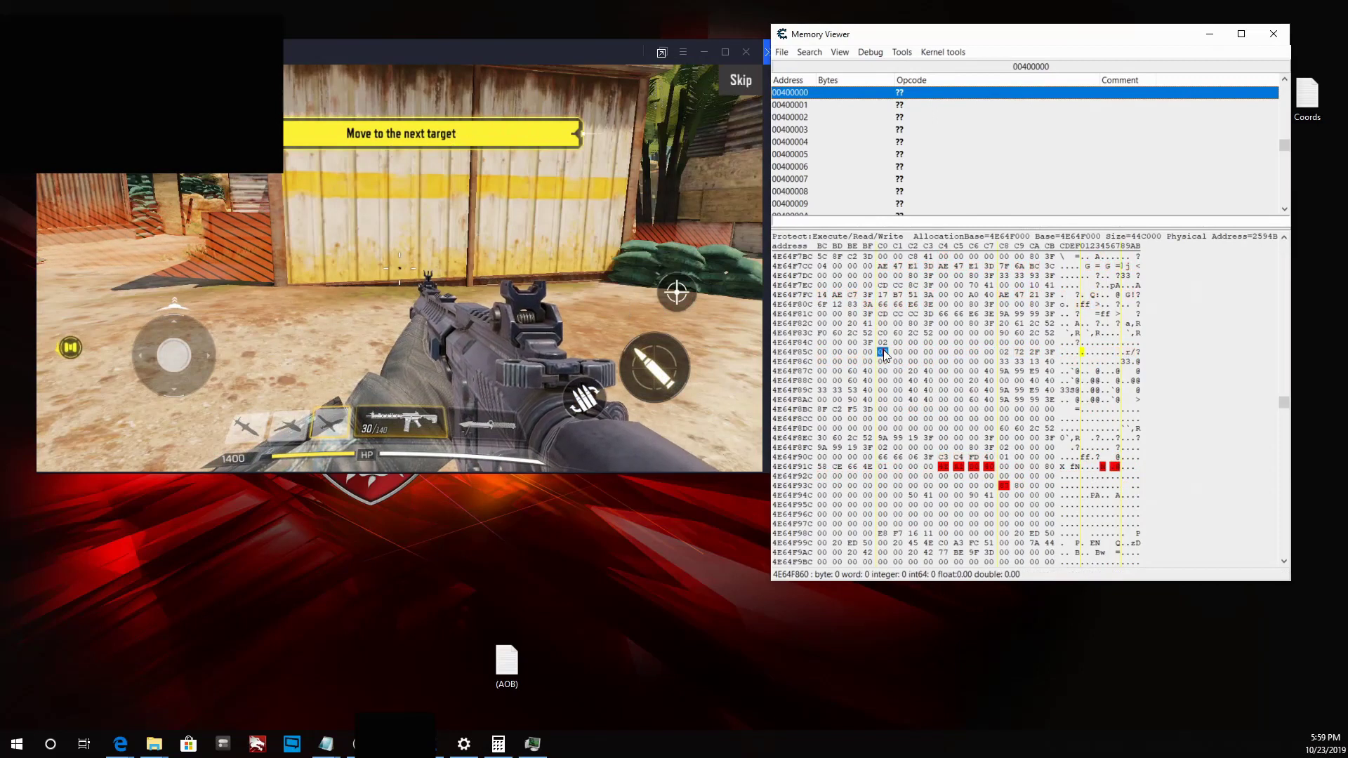
right_click(883, 351)
left_click(944, 562)
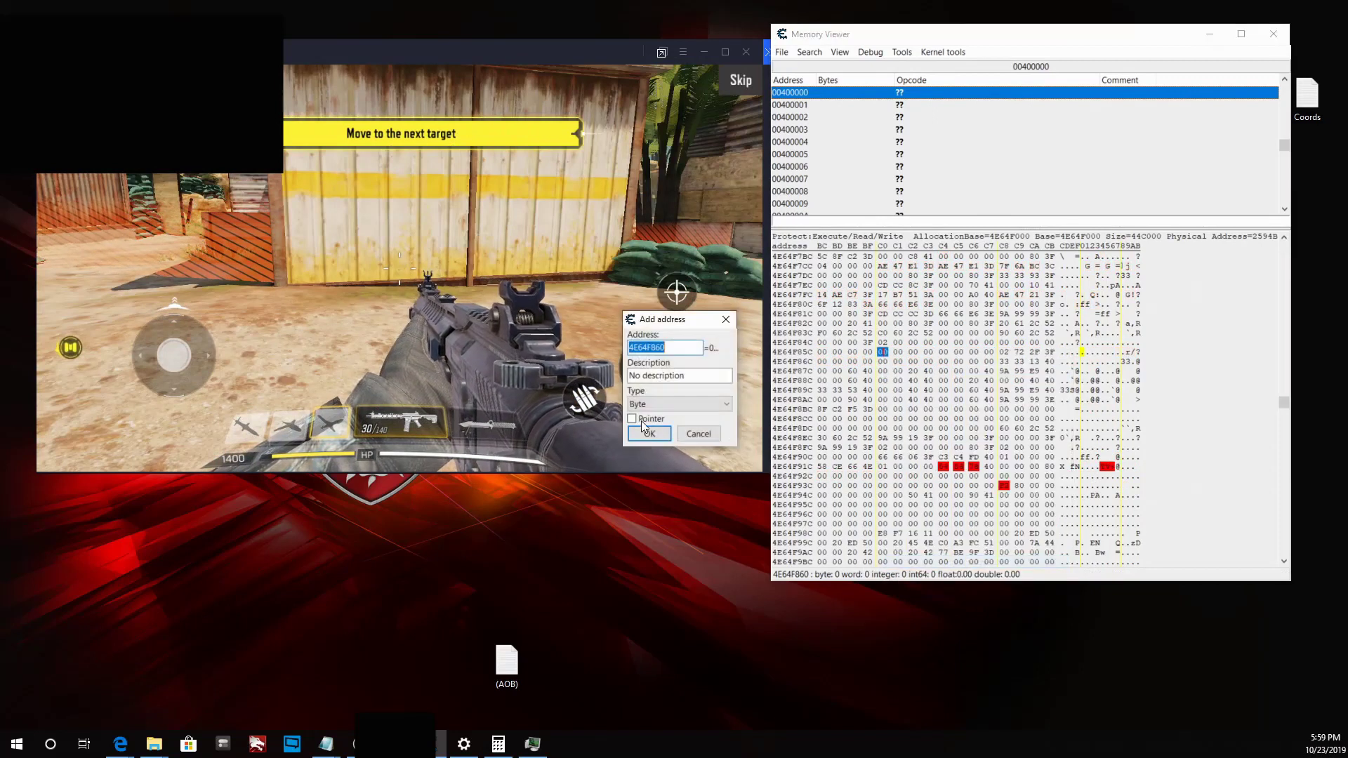
right_click(899, 352)
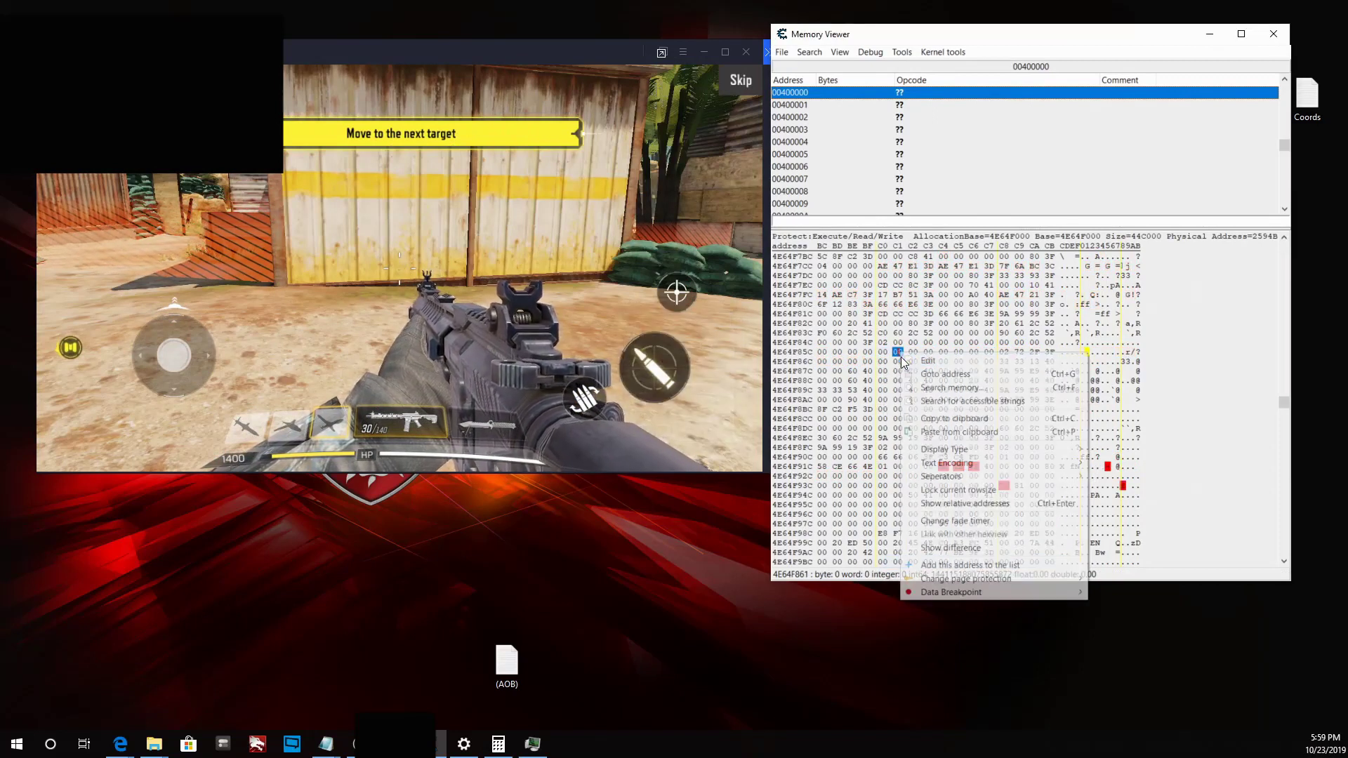
left_click(1001, 564)
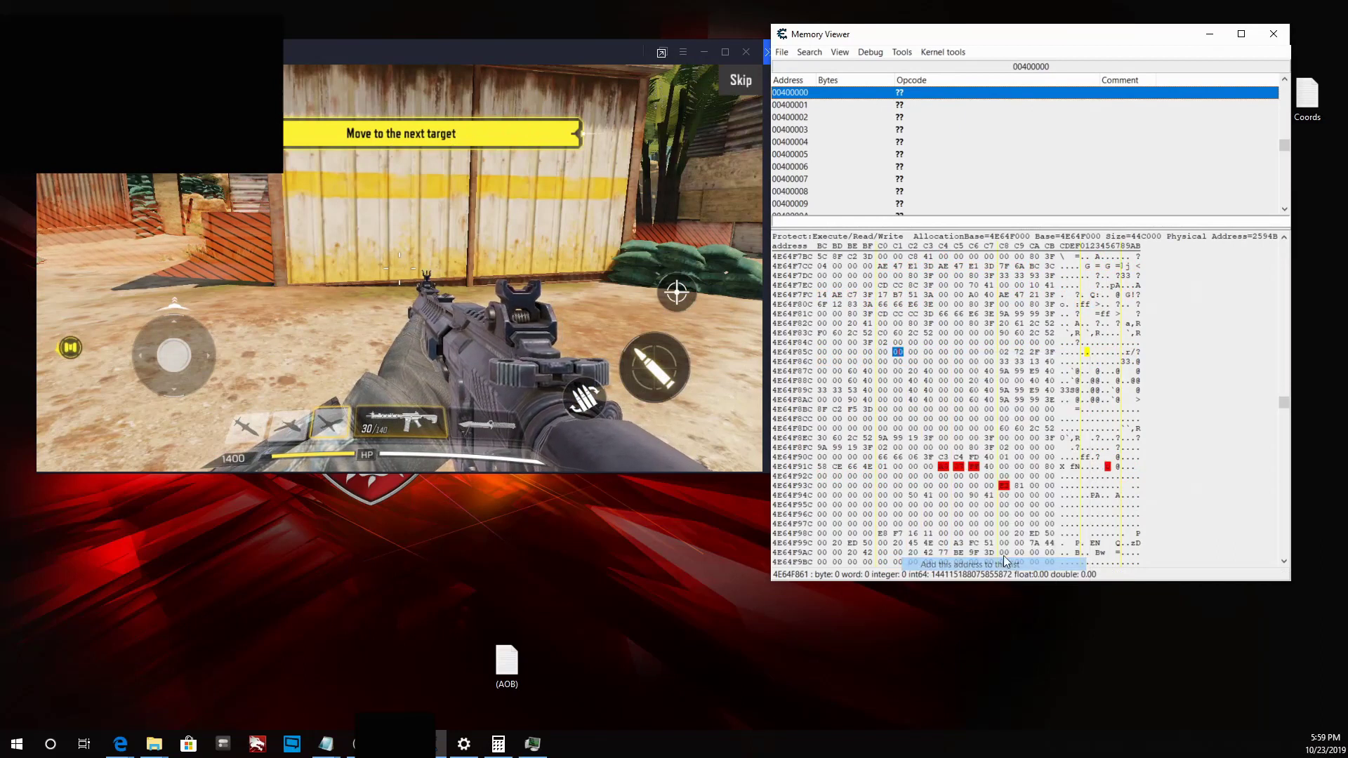
left_click(650, 434)
Add the byte addresses 4E64F862 and 4E64F863 to the address list
left_click(914, 353)
right_click(914, 355)
left_click(967, 558)
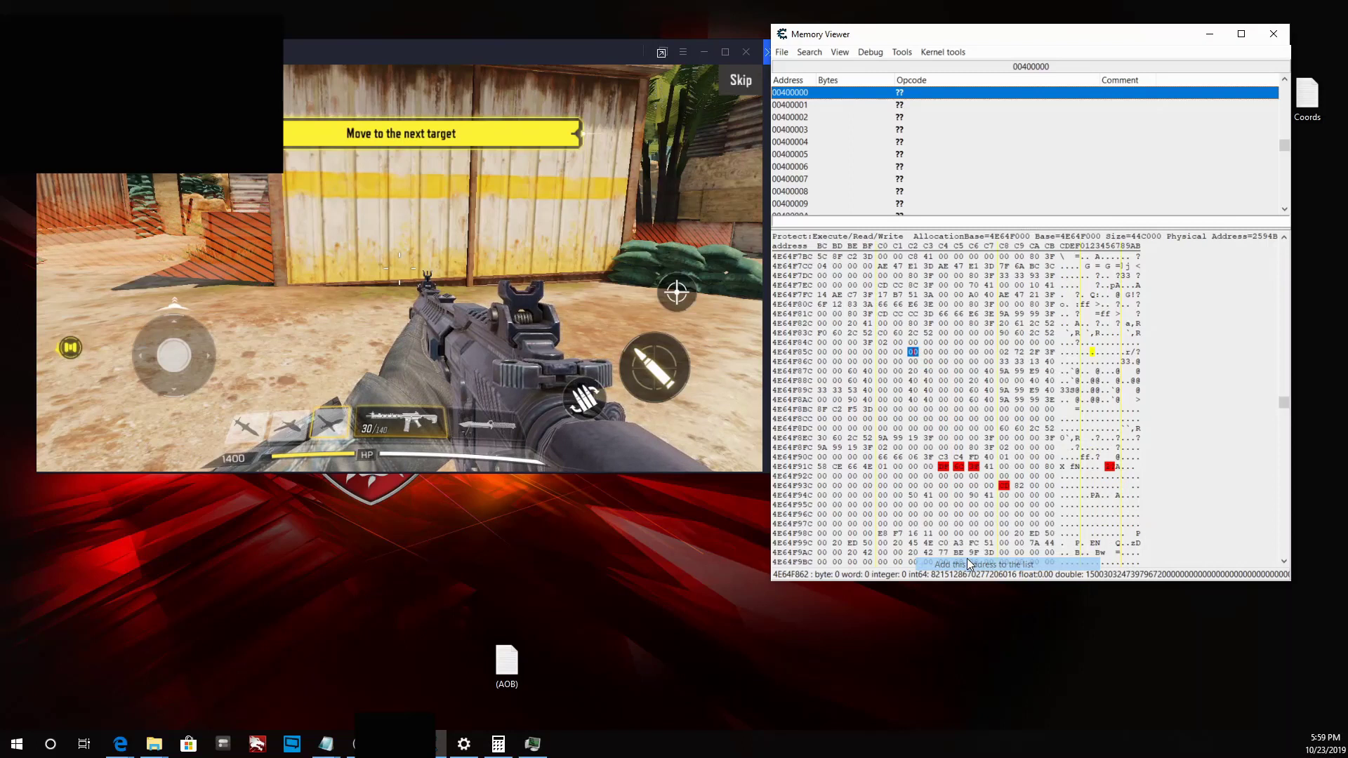
left_click(658, 434)
left_click(929, 353)
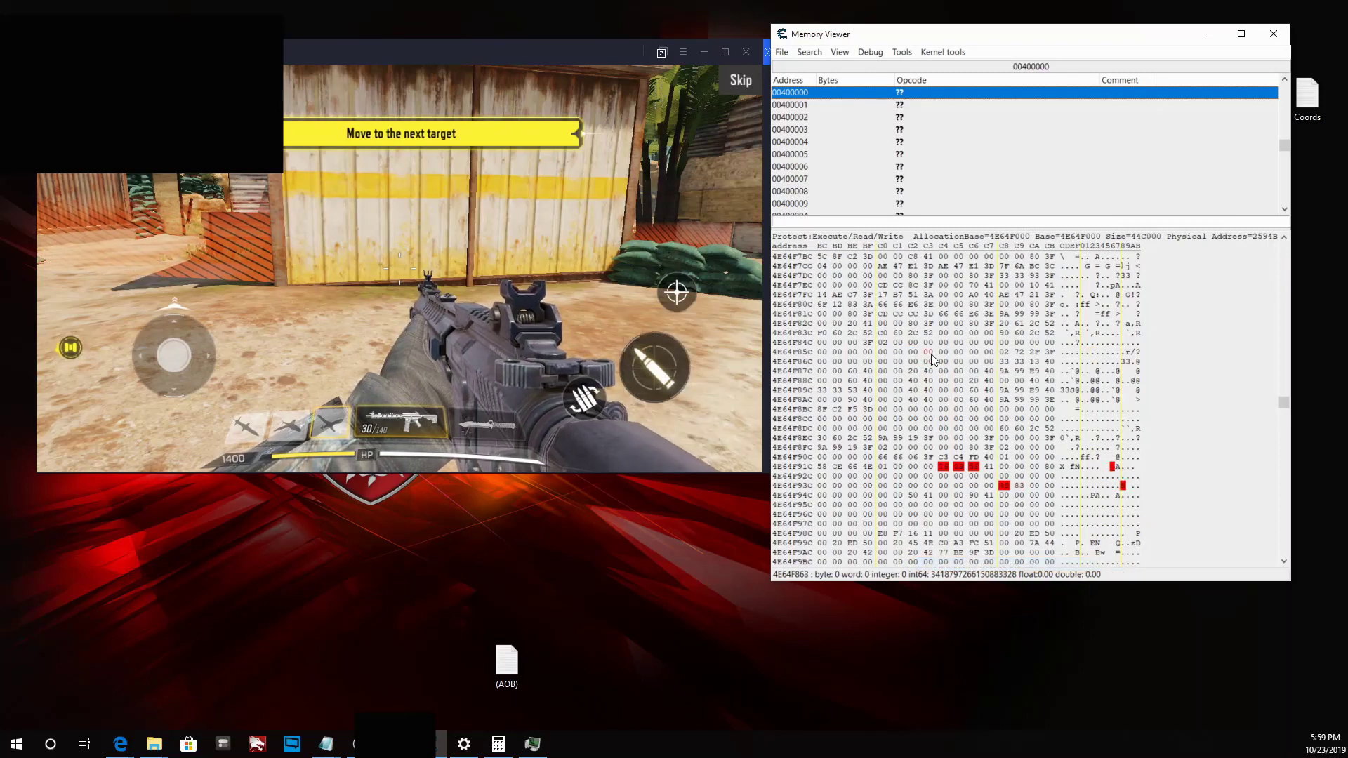
right_click(929, 353)
left_click(990, 566)
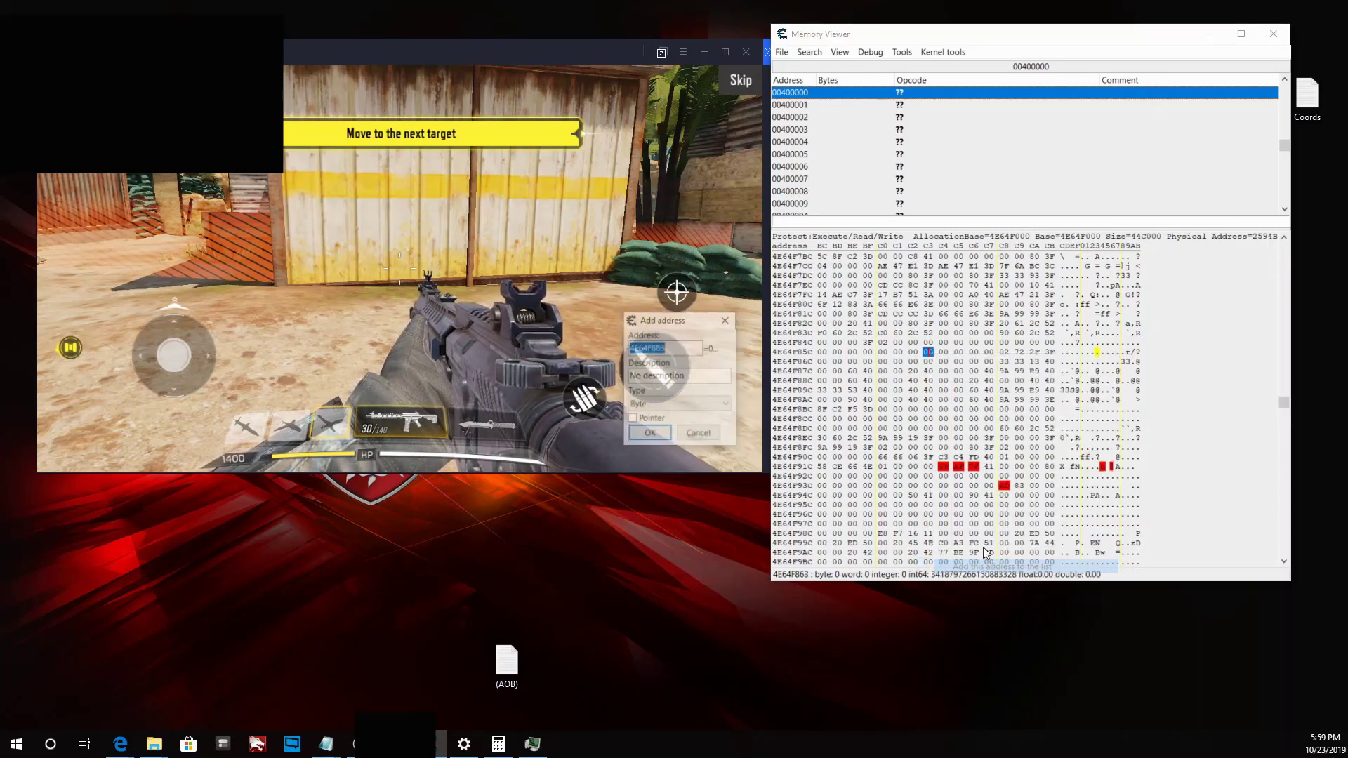
left_click(649, 434)
Add the byte addresses 4E64F864 and 4E64F865 to the address list
left_click(943, 351)
right_click(948, 353)
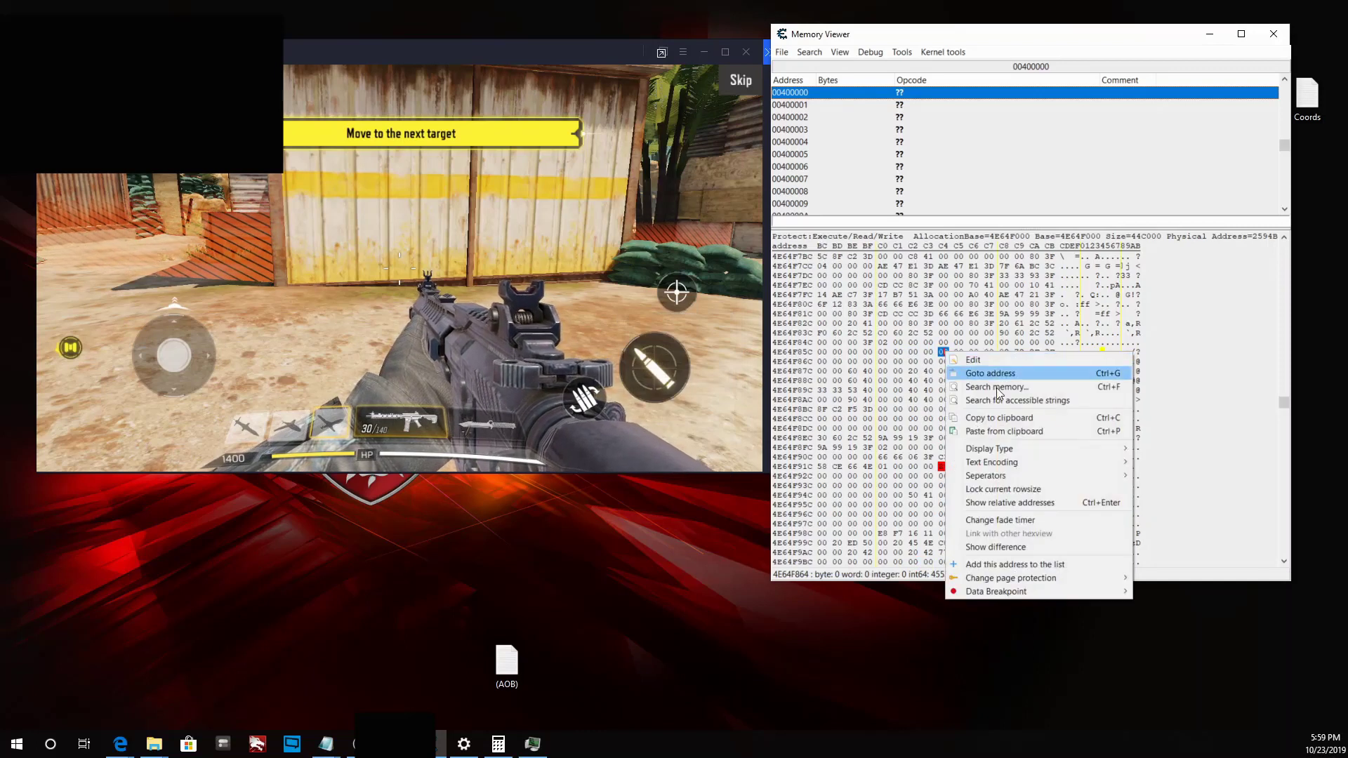
left_click(1000, 564)
left_click(662, 433)
left_click(961, 354)
right_click(960, 353)
left_click(1000, 565)
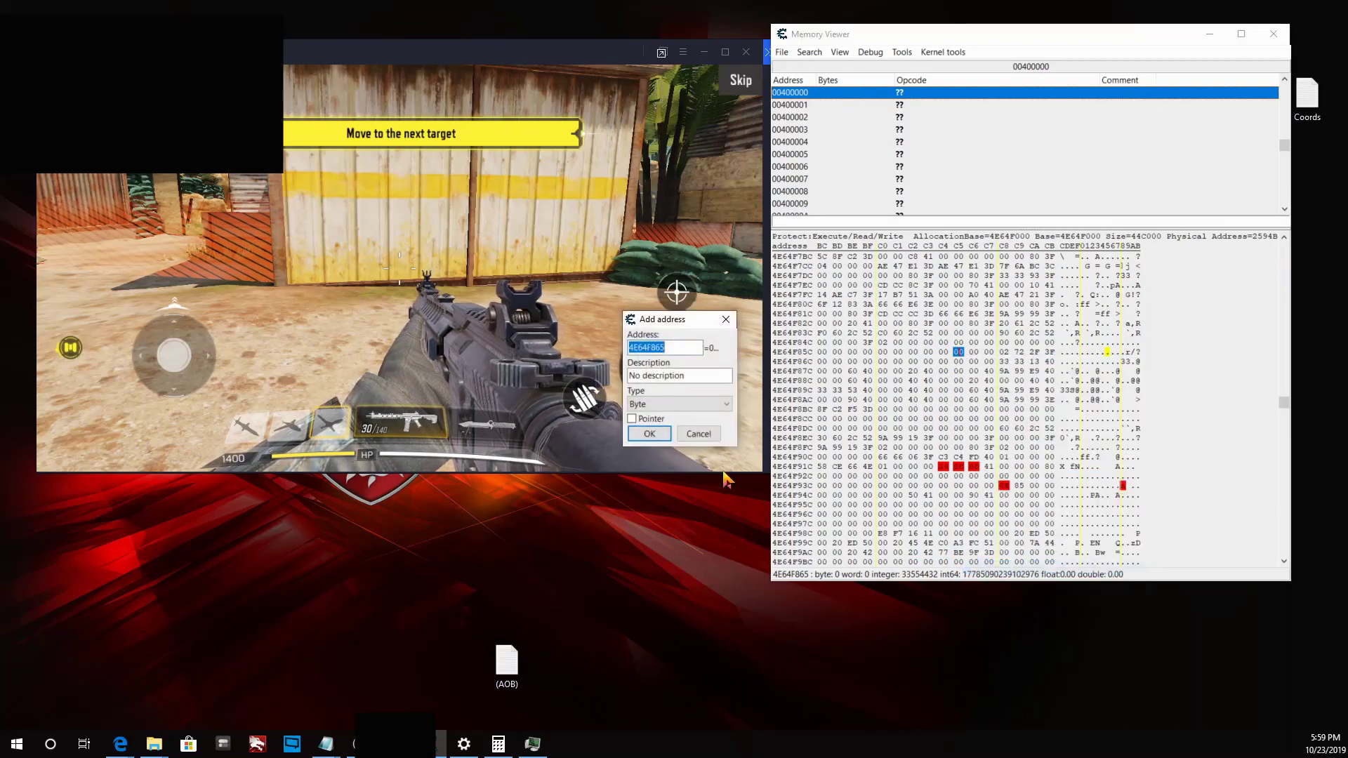
left_click(667, 430)
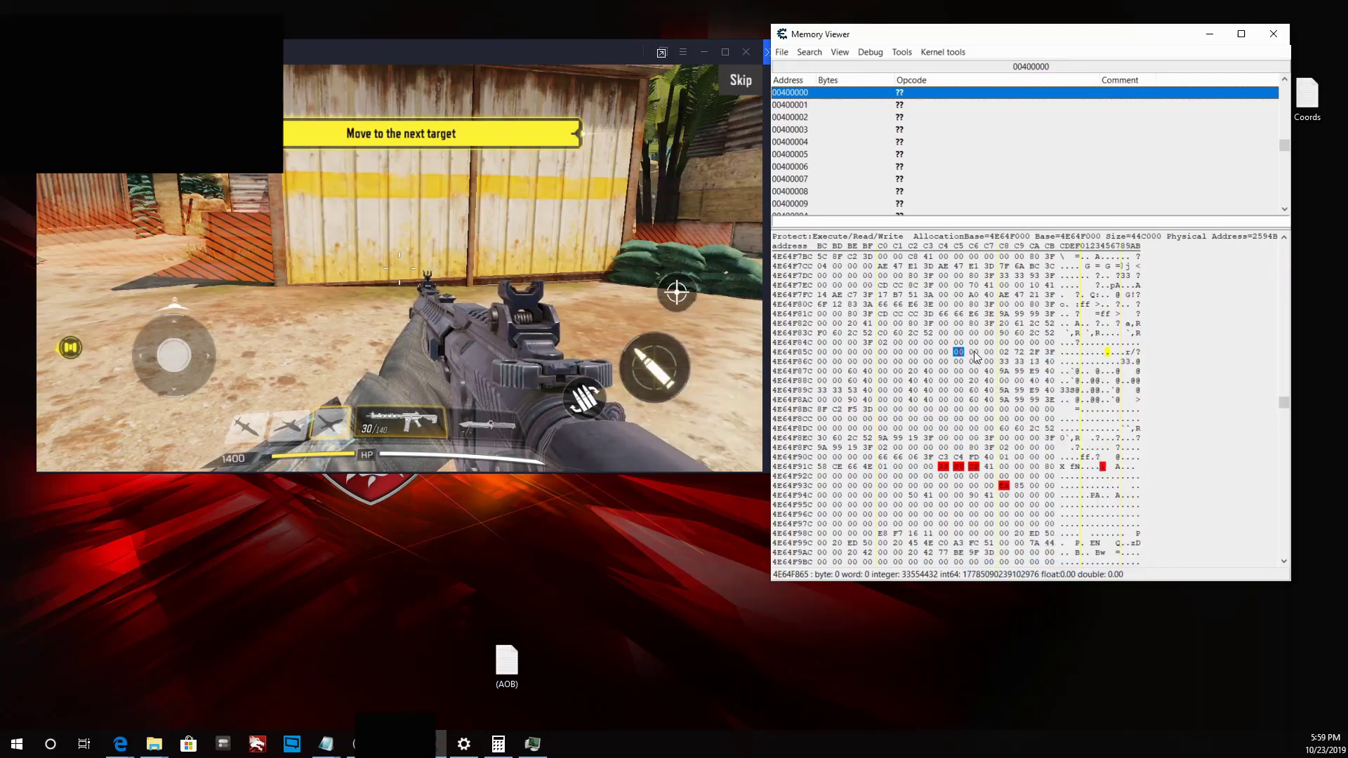
Minimize the Memory Viewer and freeze the six byte entries 4E64F860 to 4E64F865 in the address list
left_click(1209, 33)
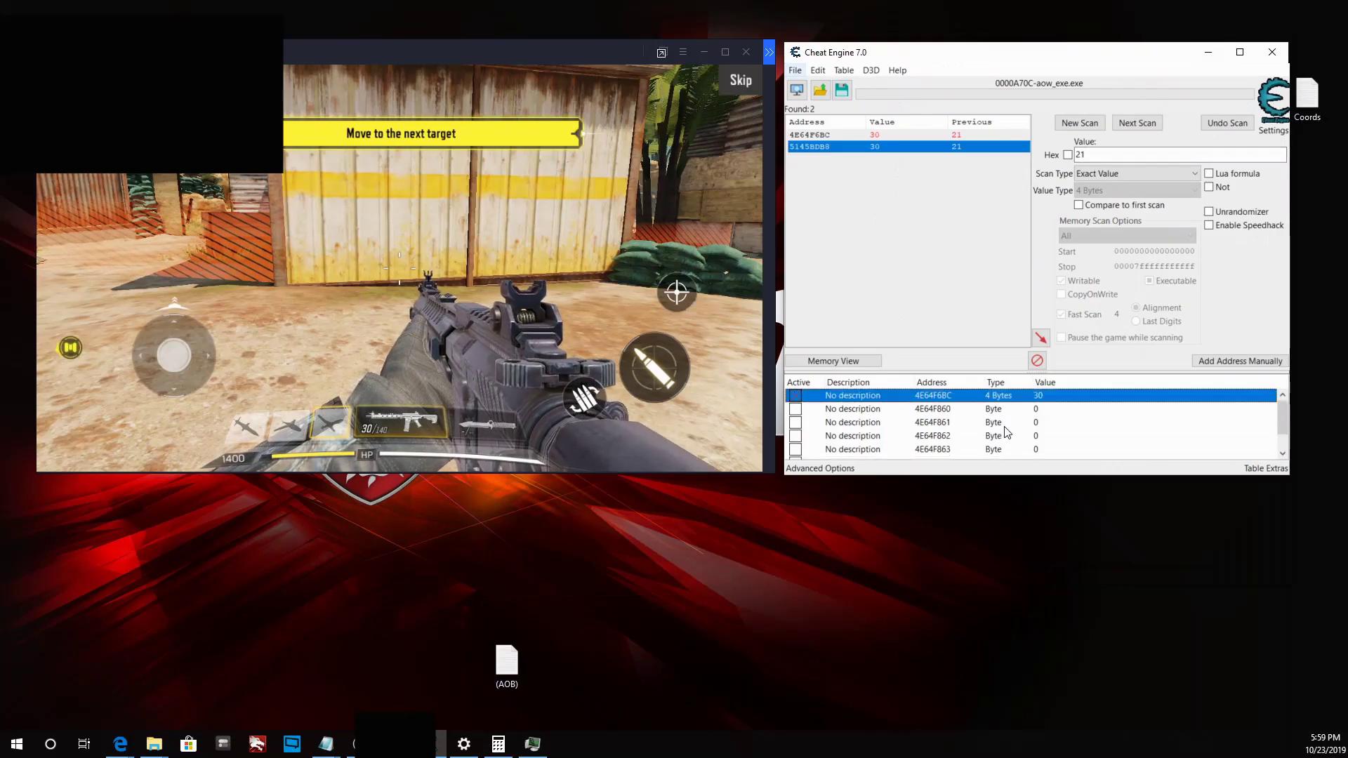
left_click(796, 410)
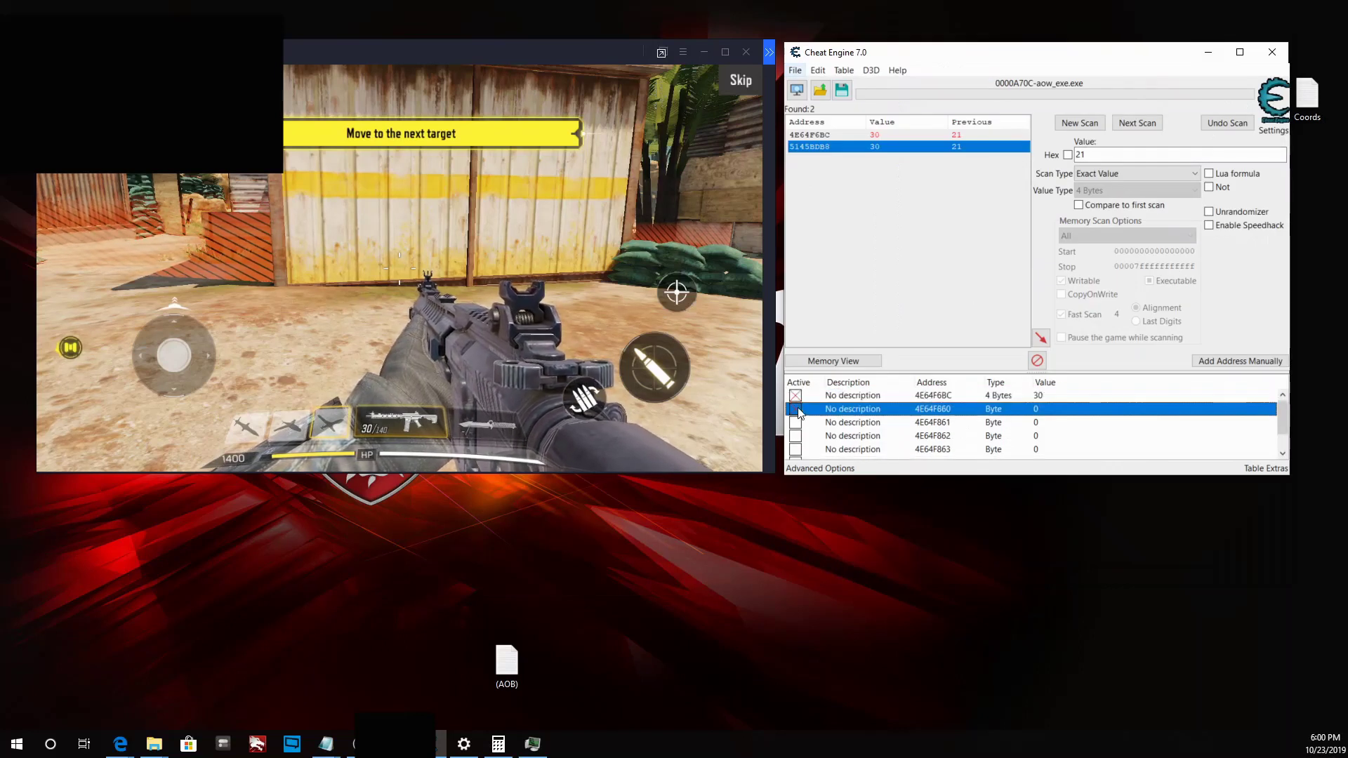
left_click(795, 423)
scroll(815, 436, "down", 1)
left_click(797, 413)
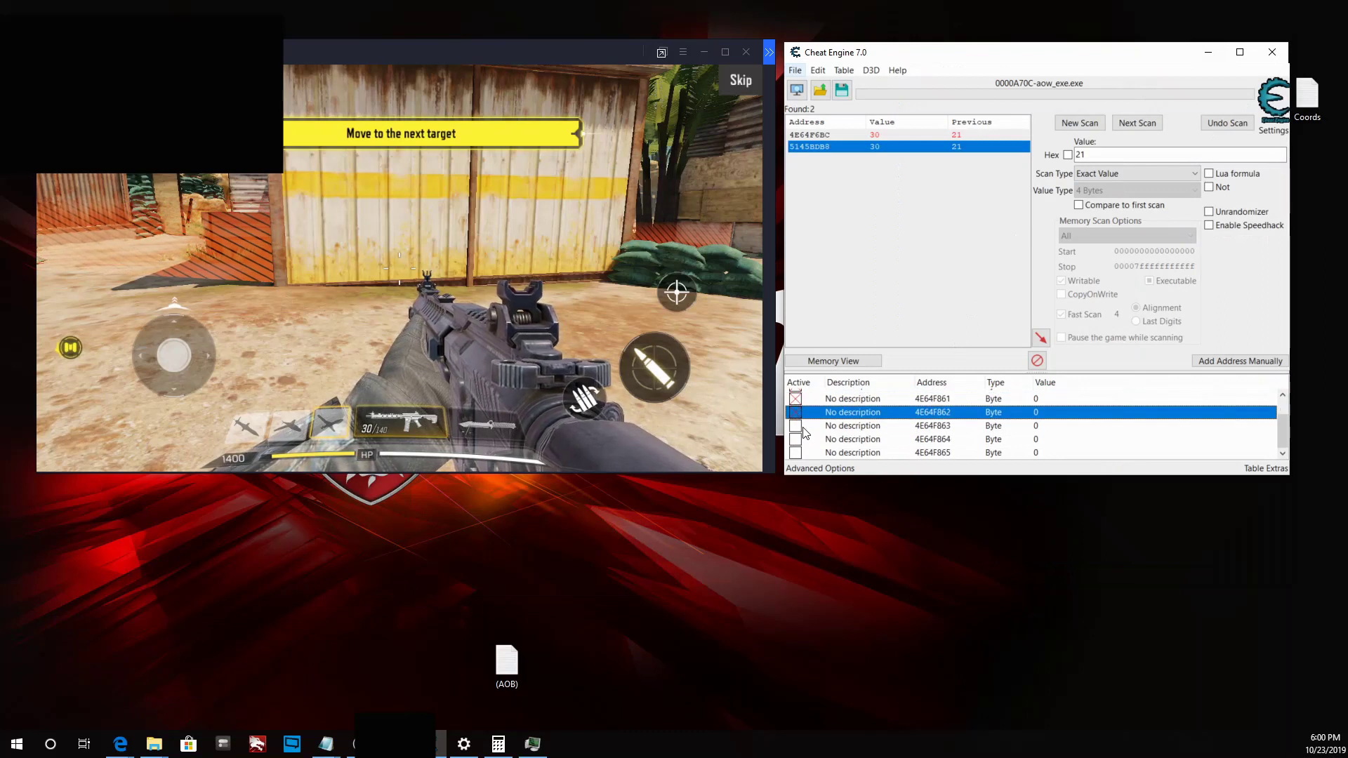
left_click(796, 426)
left_click(796, 440)
left_click(796, 454)
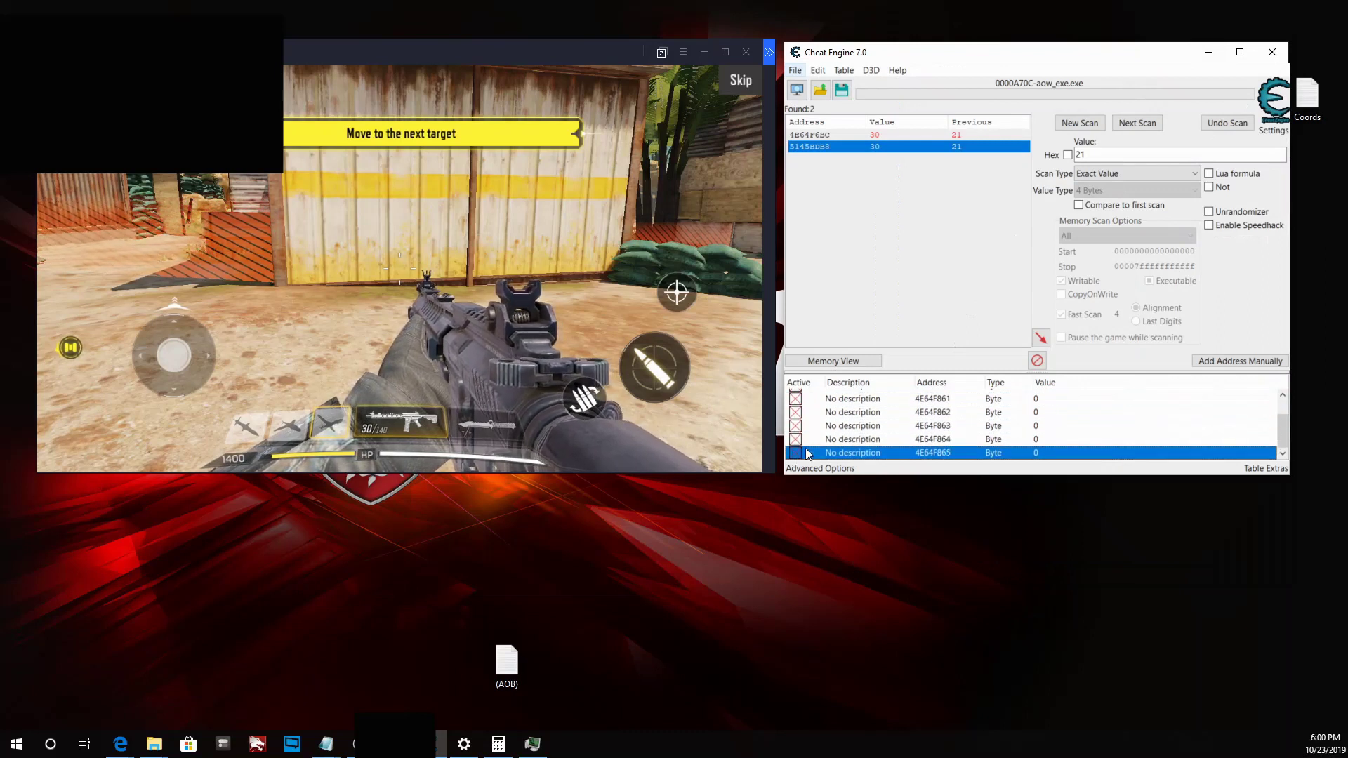
Aim and fire at the wall in the game to test the six frozen bytes
key("ctrl")
right_click(399, 268)
left_click(399, 268)
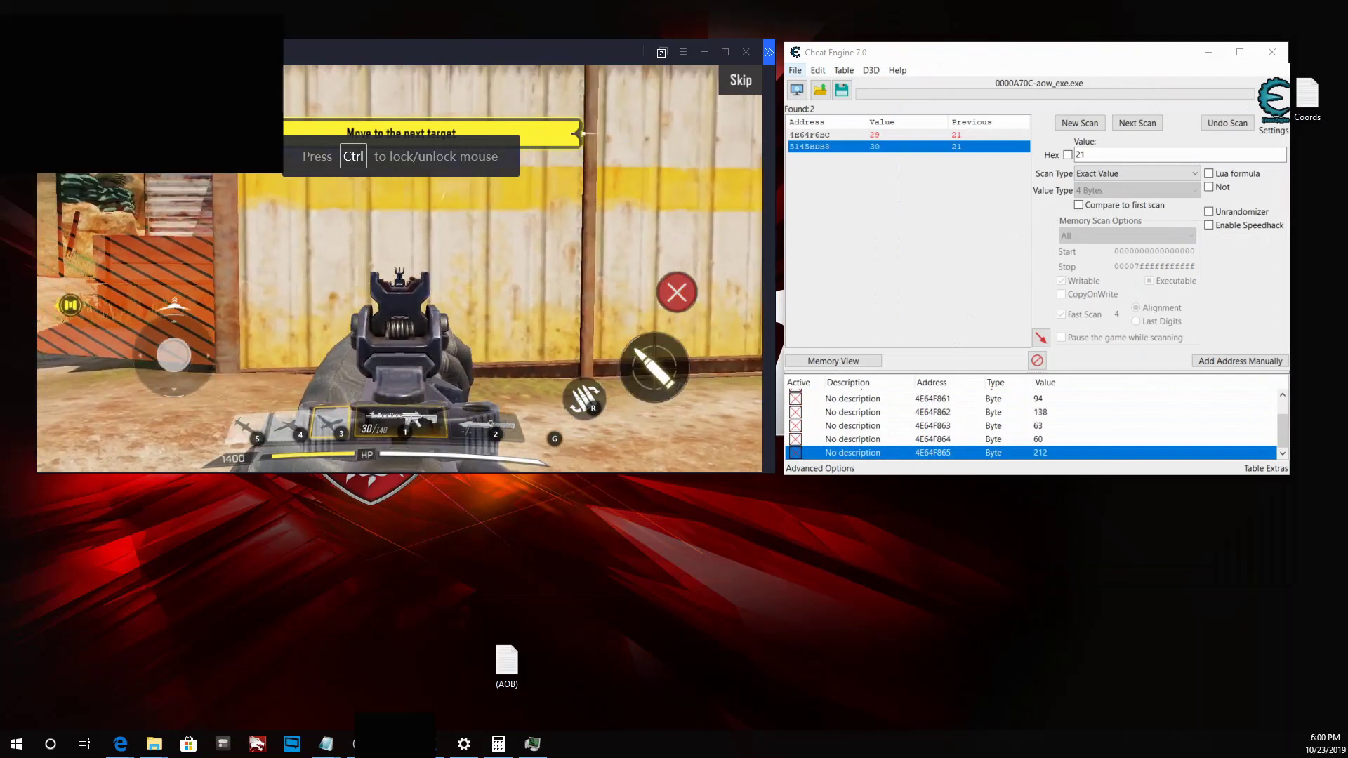
key("ctrl")
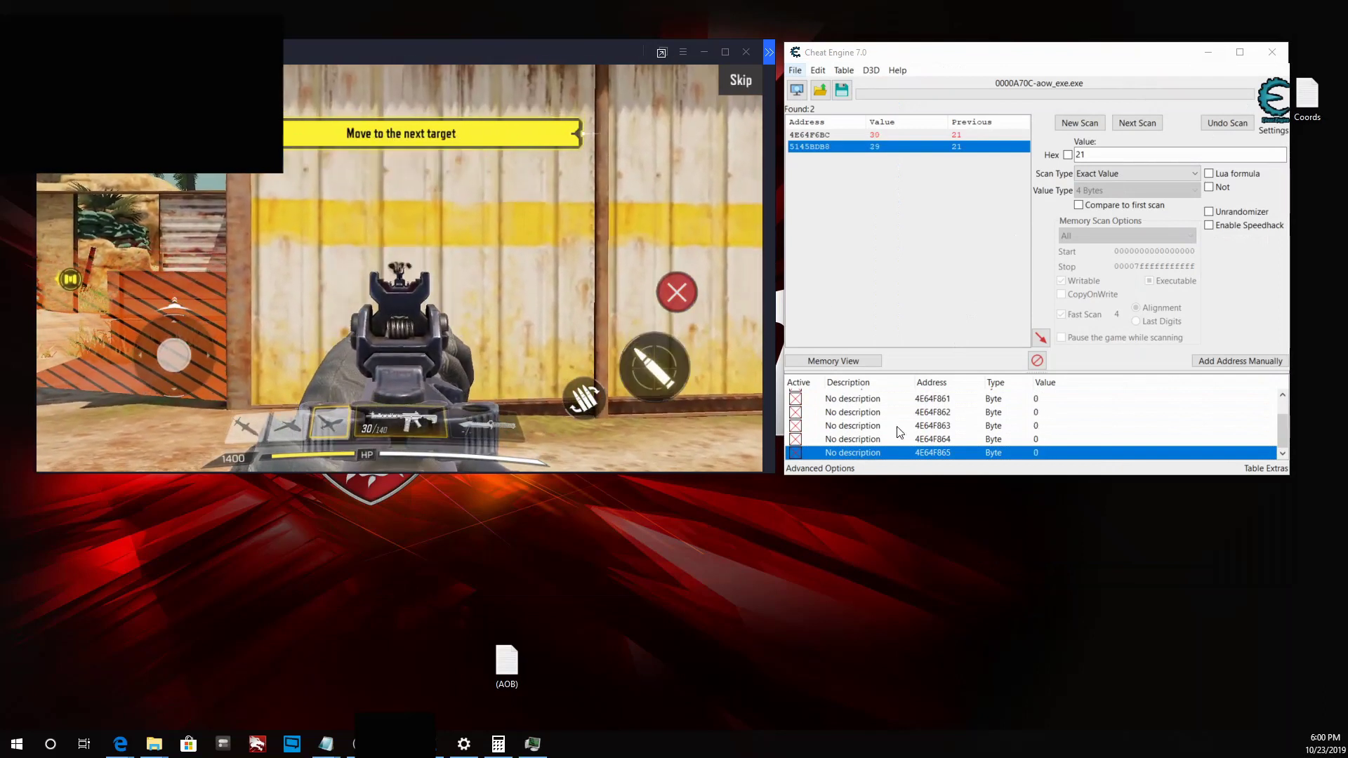
Unfreeze the bytes 4E64F860 to 4E64F863 and fire in the game to compare the recoil
scroll(877, 438, "up", 1)
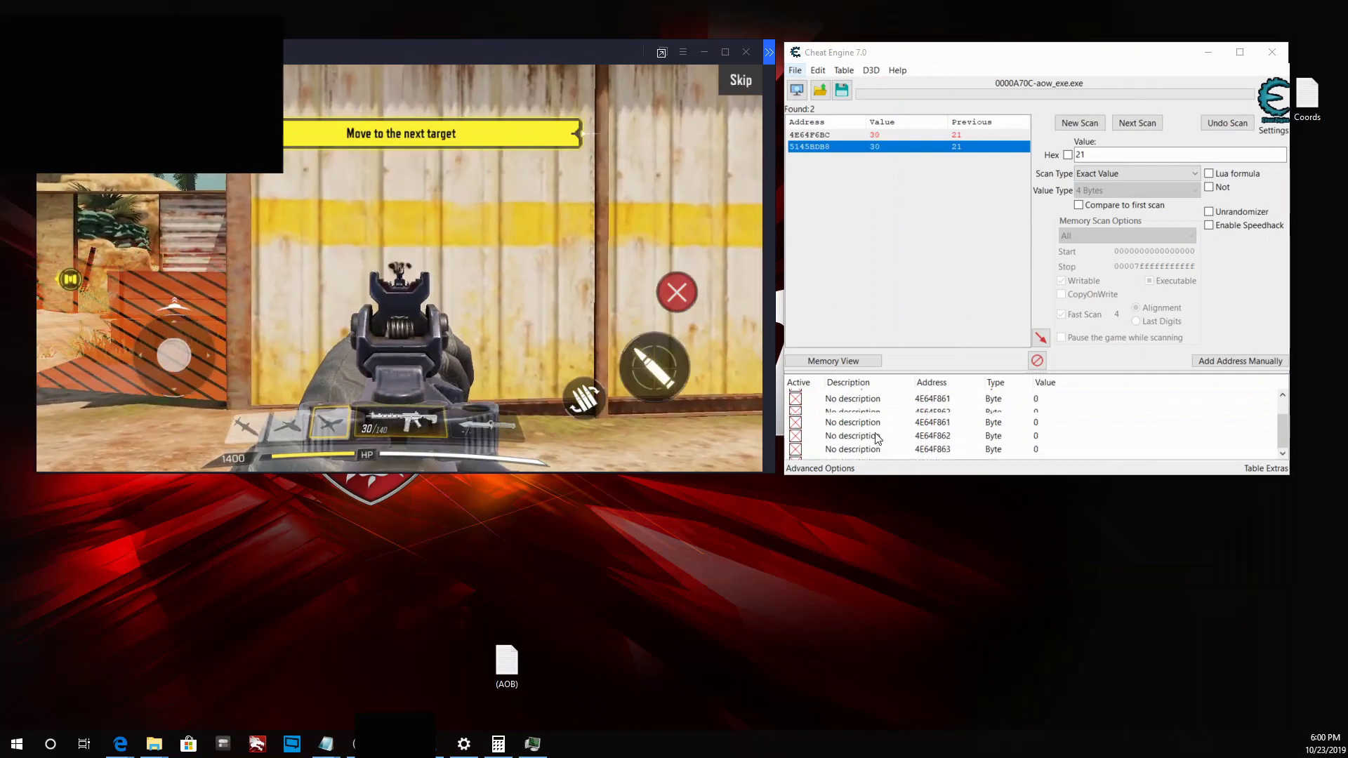
left_click(796, 409)
left_click(797, 422)
left_click(796, 436)
left_click(797, 449)
left_click(572, 300)
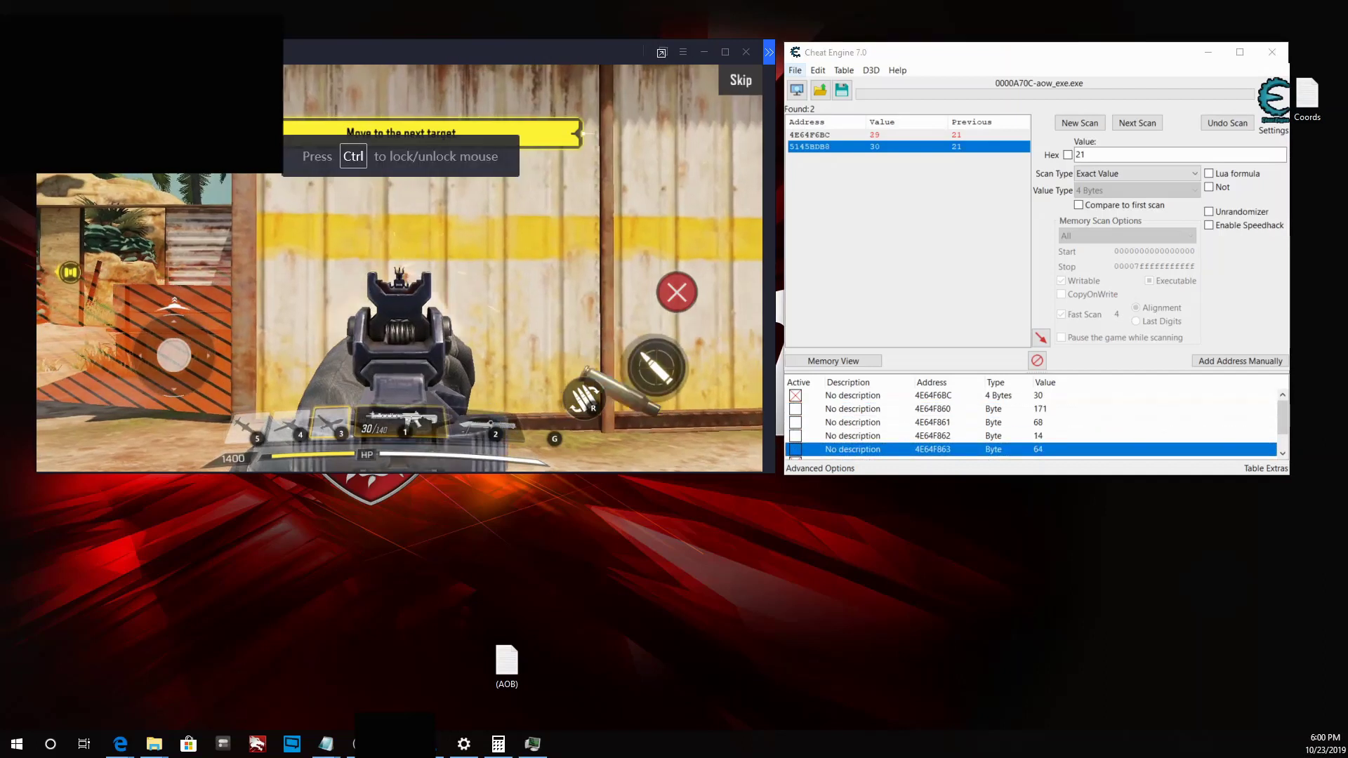
key("ctrl")
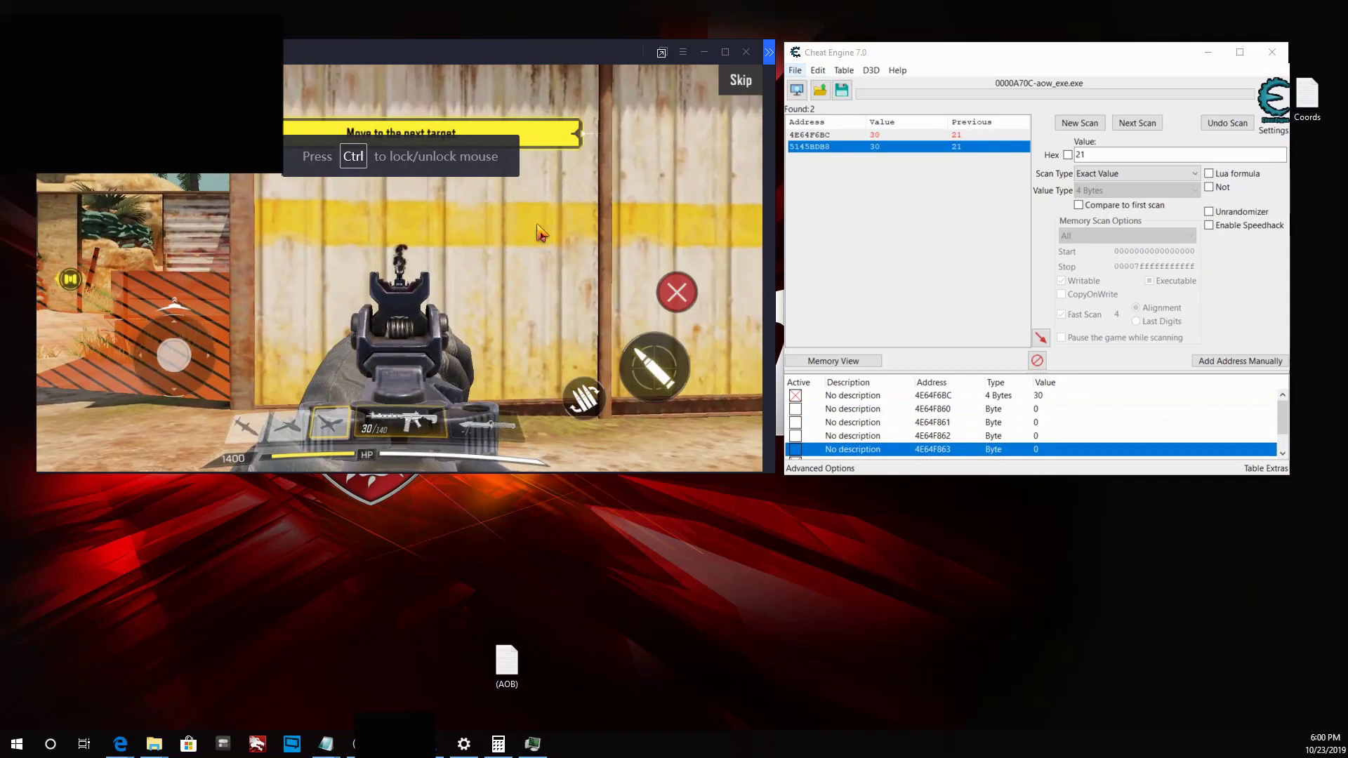
Freeze the bytes 4E64F860 and 4E64F861 again and fire at the wall to test them
left_click(796, 409)
left_click(796, 422)
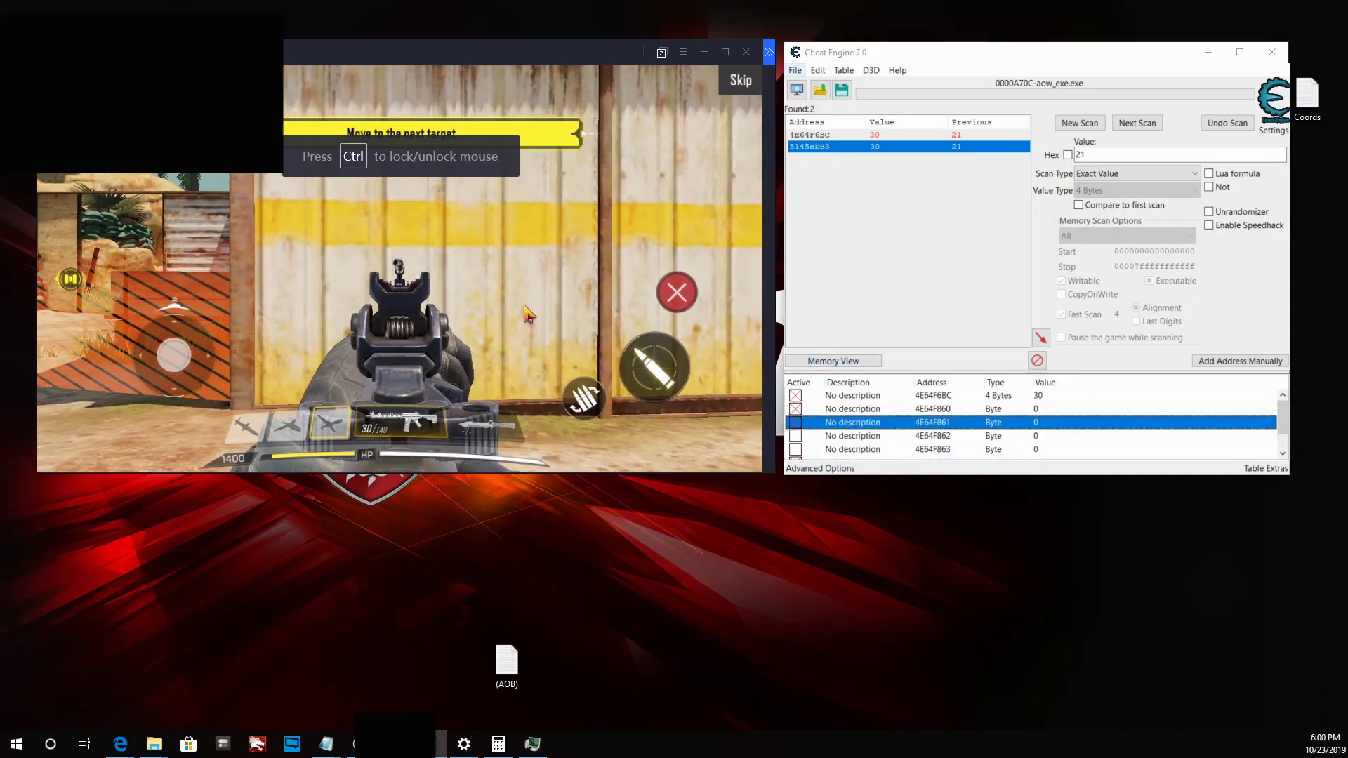
left_click(527, 305)
key("ctrl")
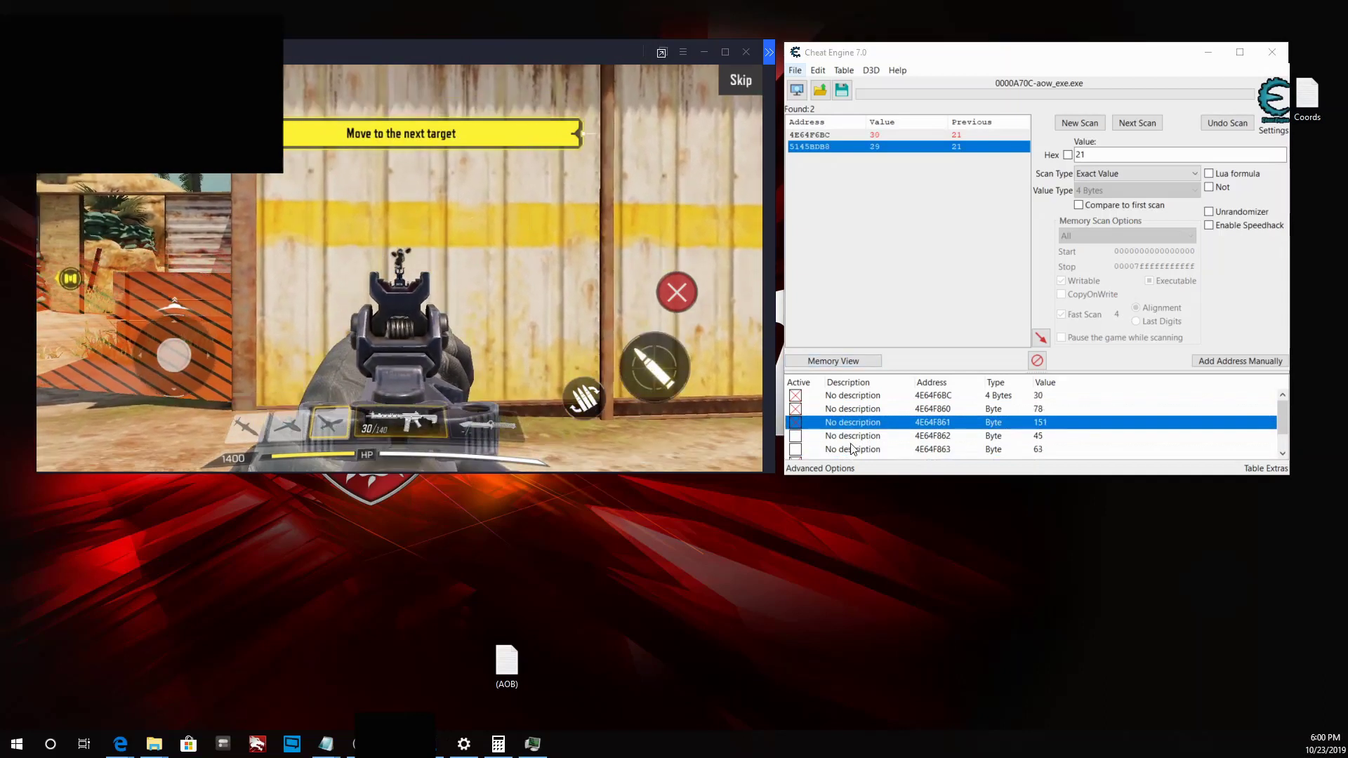
Toggle the freeze on byte 4E64F862 and fire at the wall to test its effect on recoil
scroll(849, 447, "down", 1)
left_click(795, 414)
left_click(524, 342)
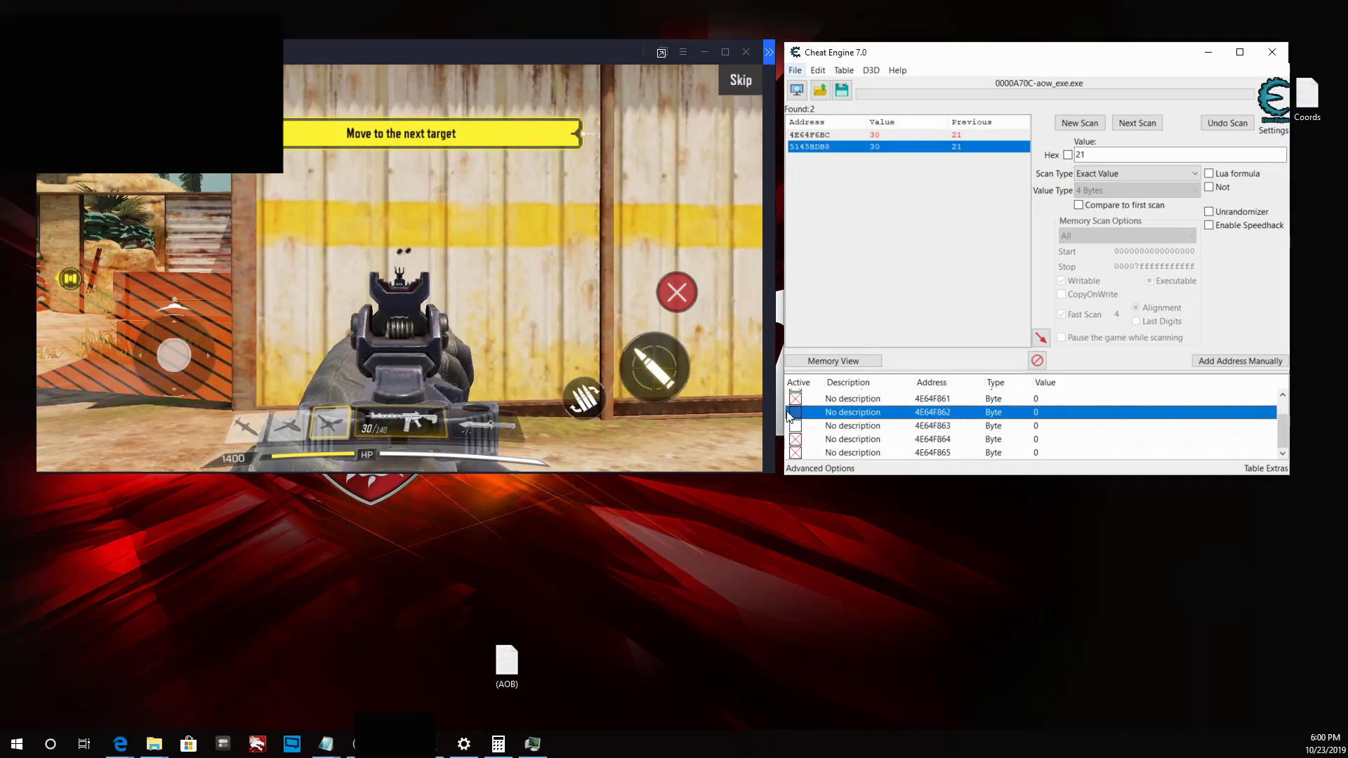
key("ctrl")
Set the description of the 4E64F862 entry to Recoil
double_click(854, 413)
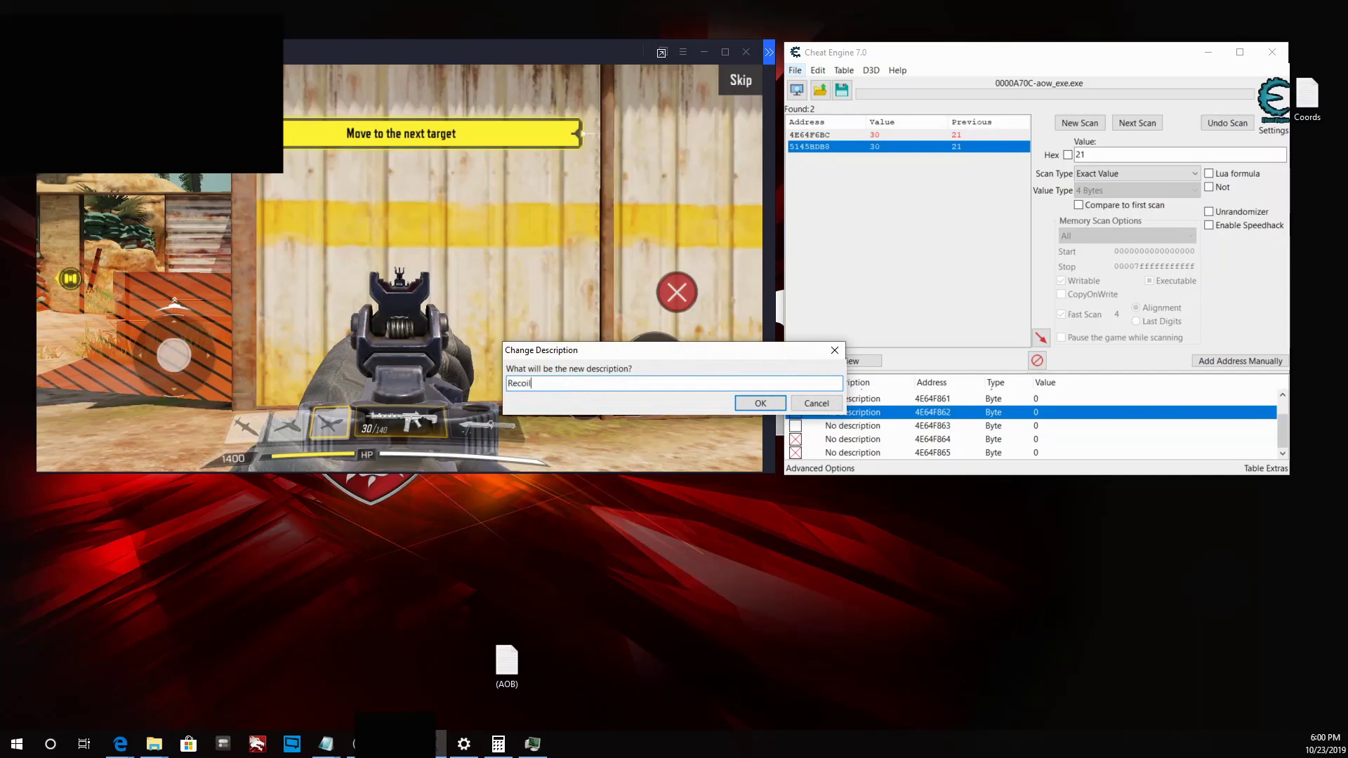
type("Recoil")
key("Return")
Delete the byte entries 4E64F860 and 4E64F861 from the address list
scroll(845, 405, "up", 1)
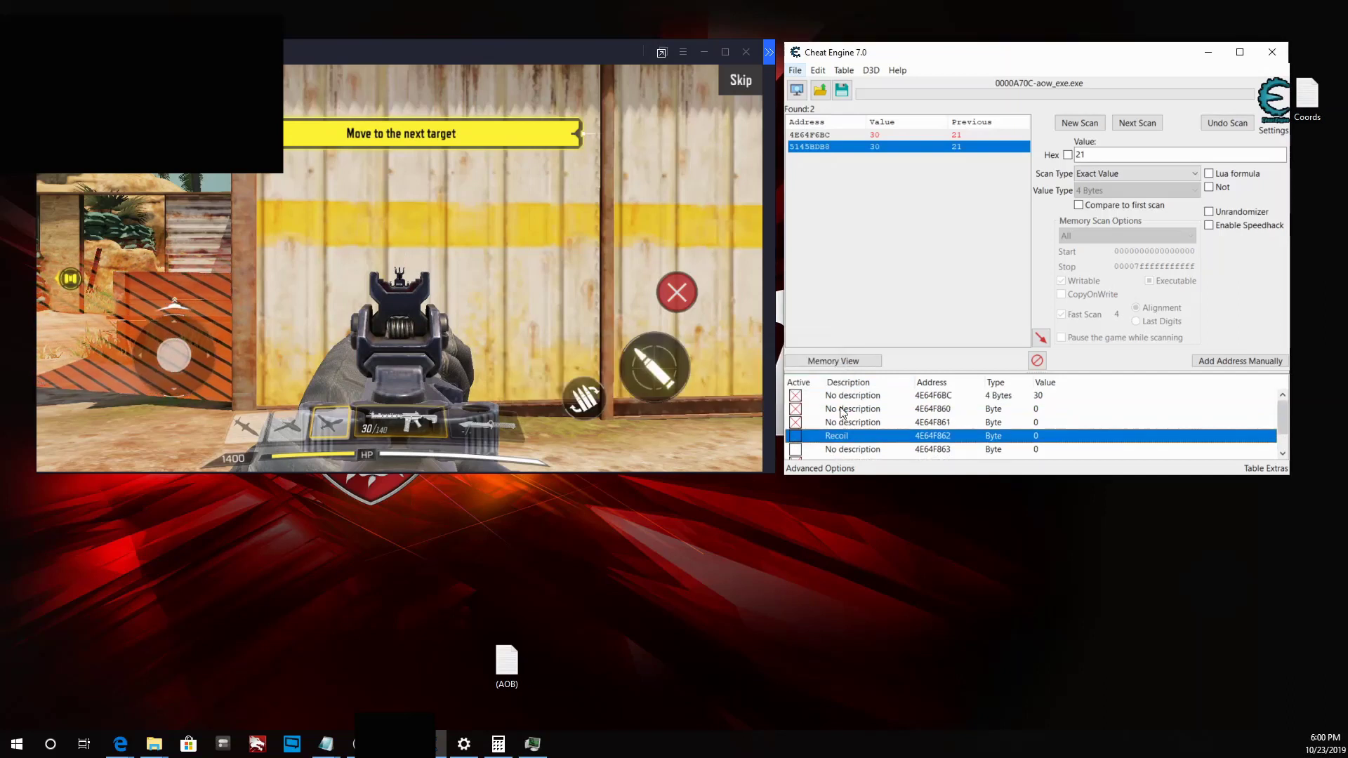
left_click(850, 410)
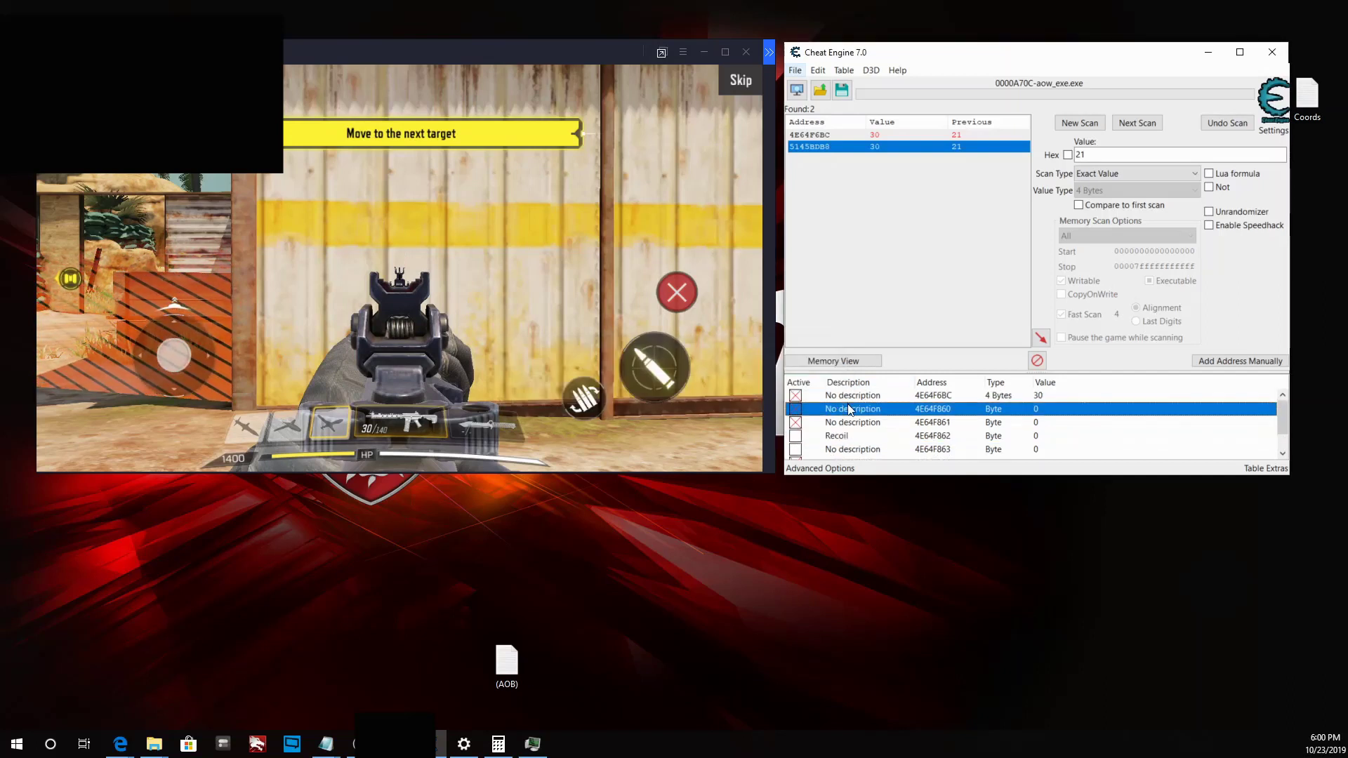
key("shift+Down")
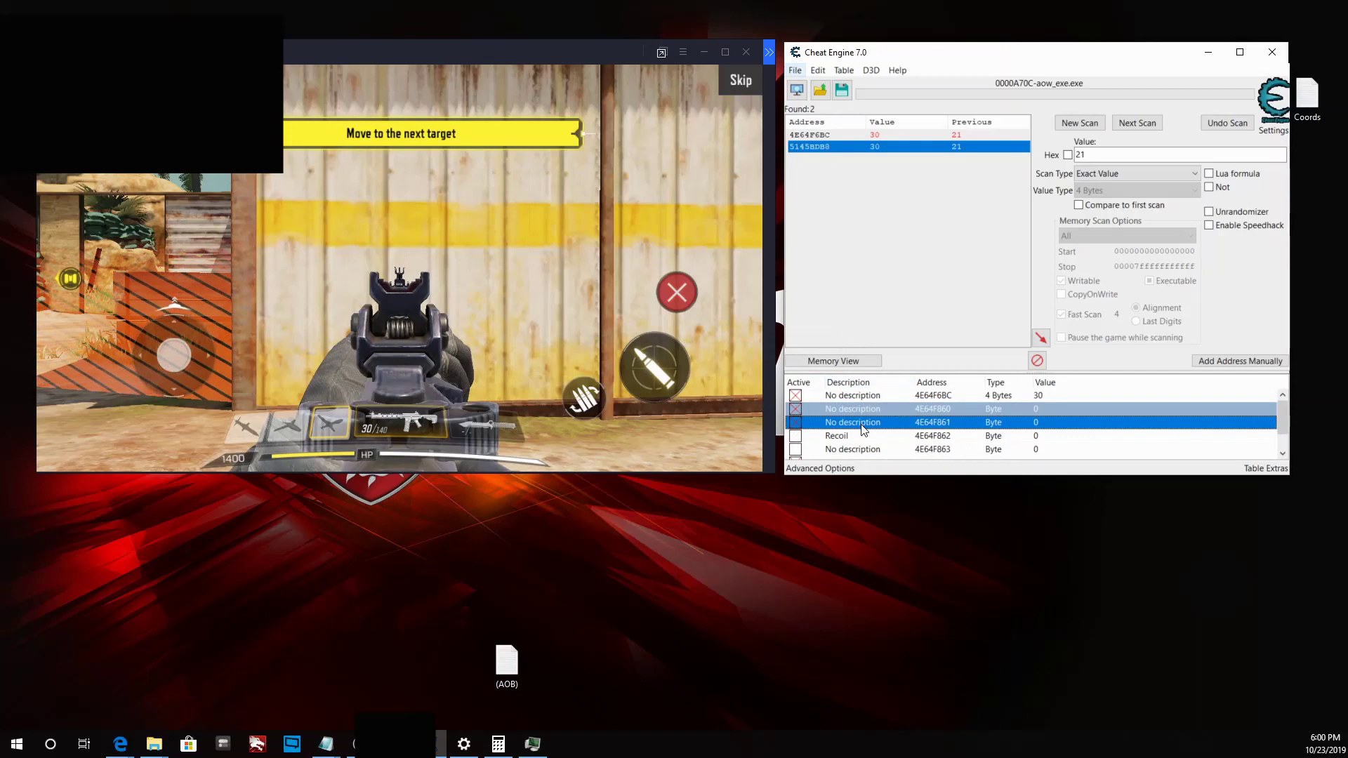
right_click(864, 429)
left_click(933, 433)
left_click(713, 374)
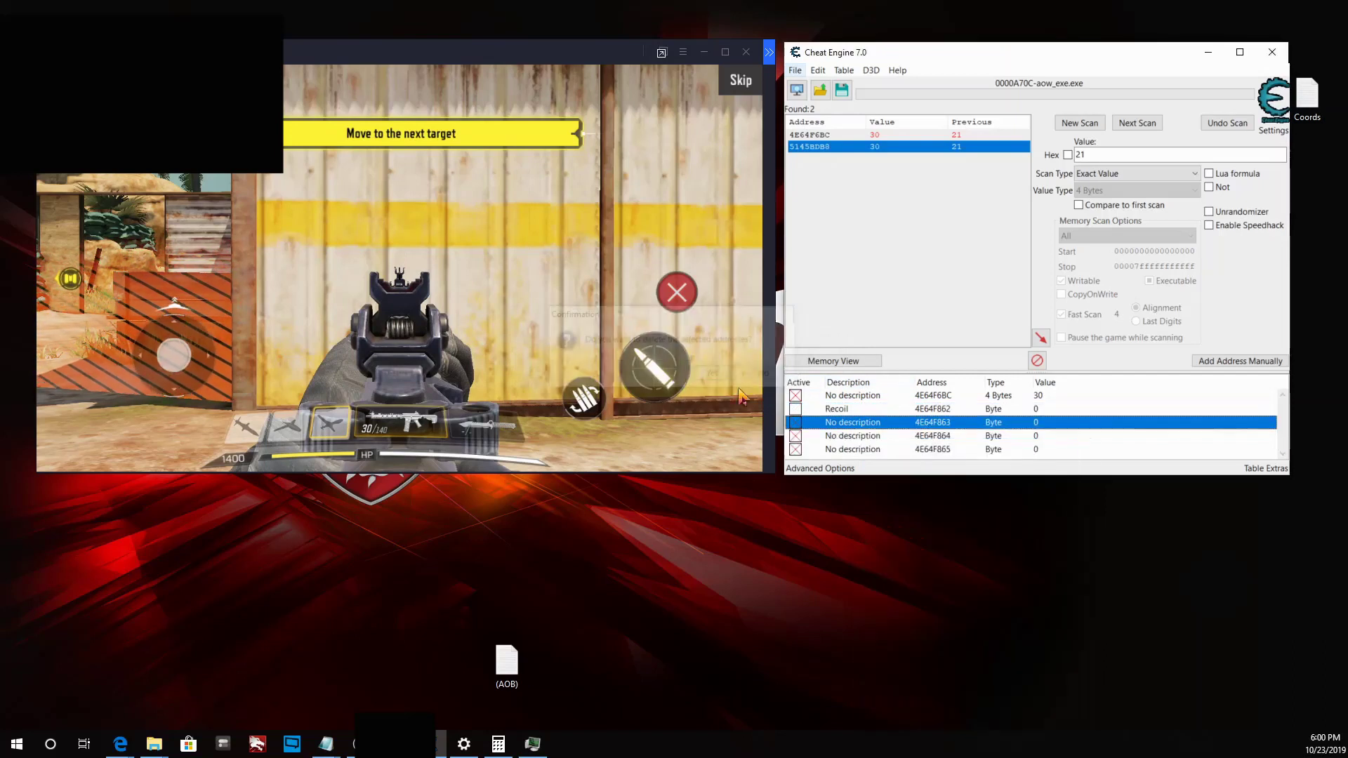
Delete the three byte entries 4E64F863 to 4E64F865 from the address list
key("shift+Down")
key("shift+Down")
right_click(846, 420)
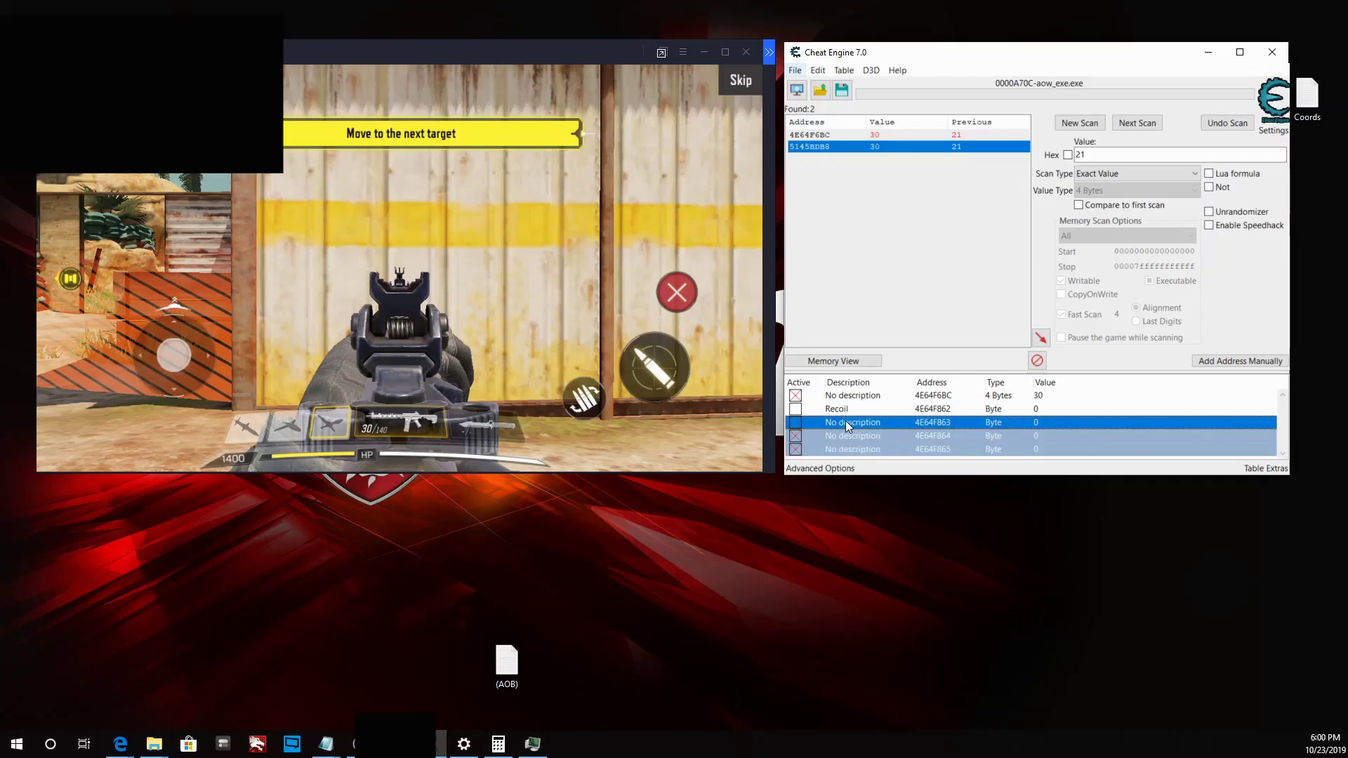
left_click(881, 429)
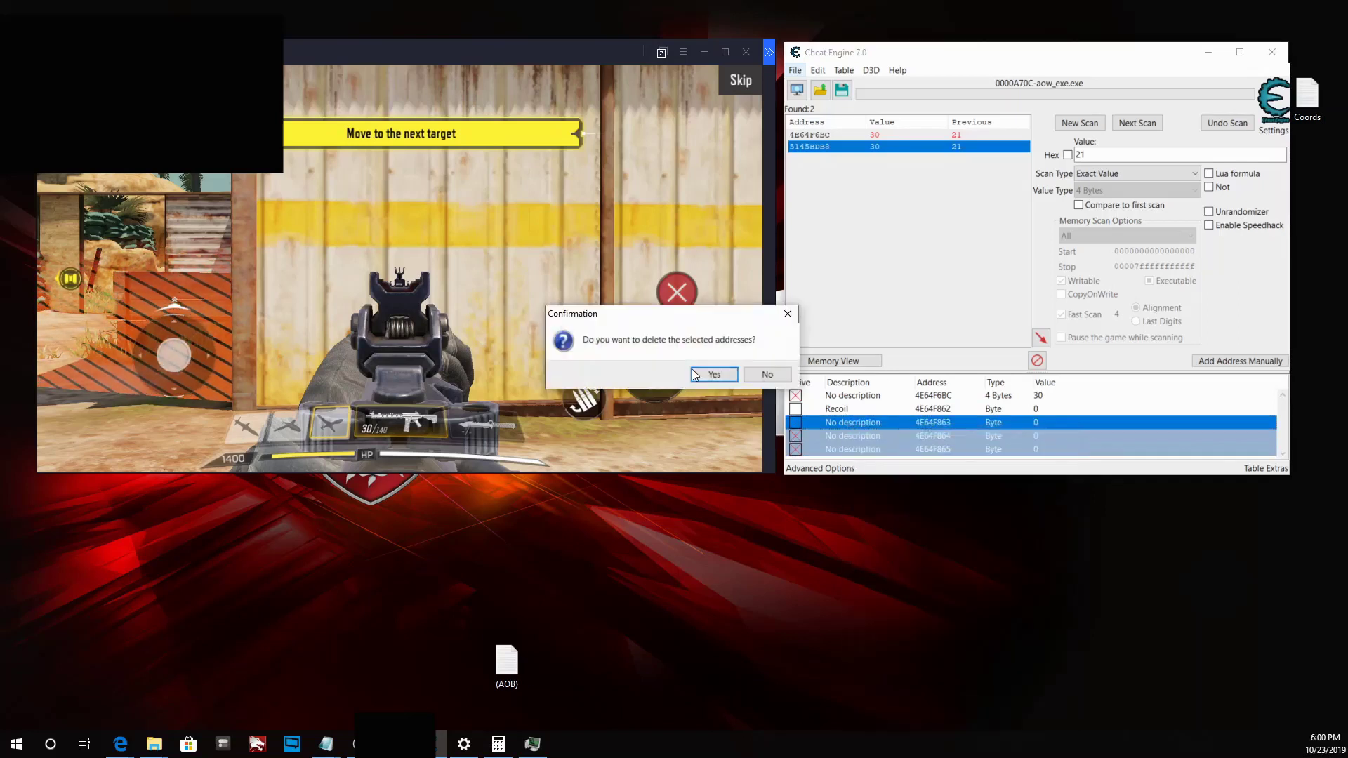
left_click(709, 372)
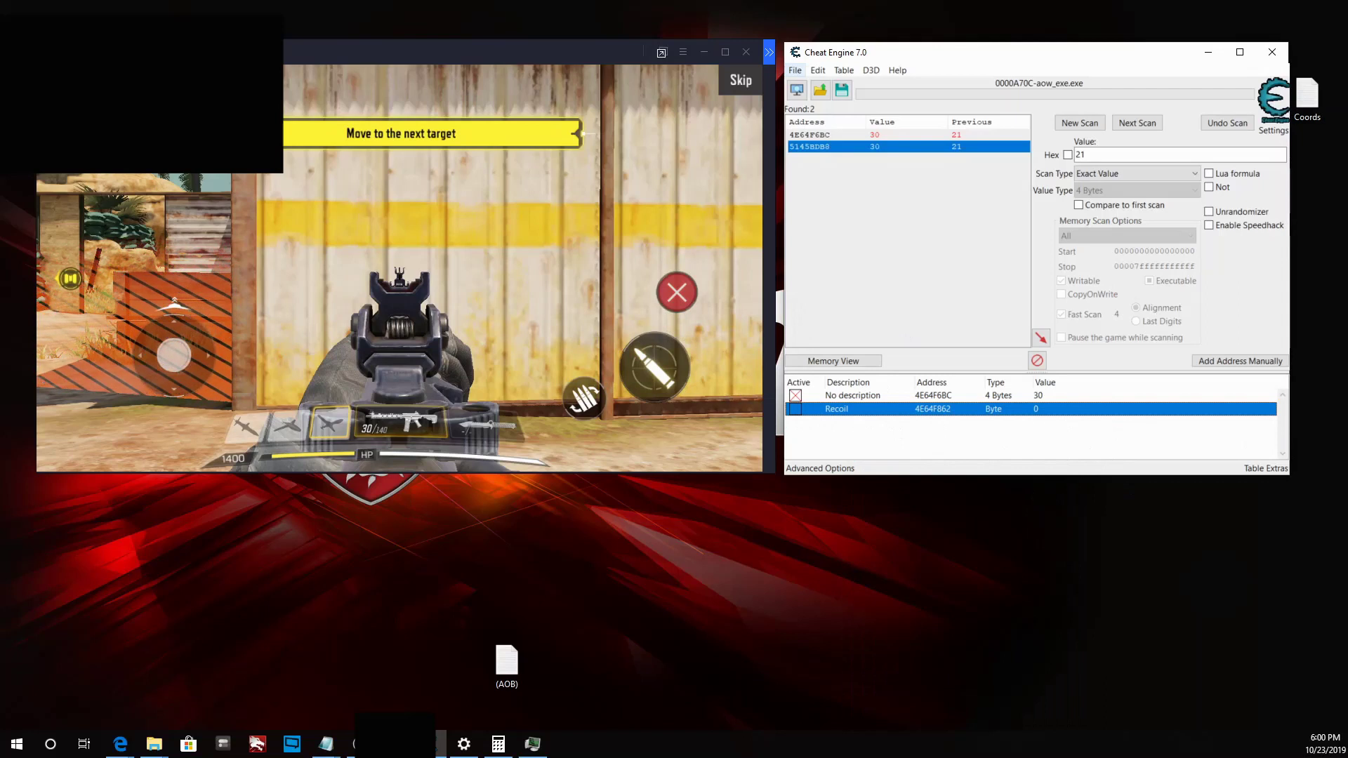
Browse the memory region of the Recoil entry and copy the 64 bytes from 4E64F862 to 4E64F8A1
right_click(893, 409)
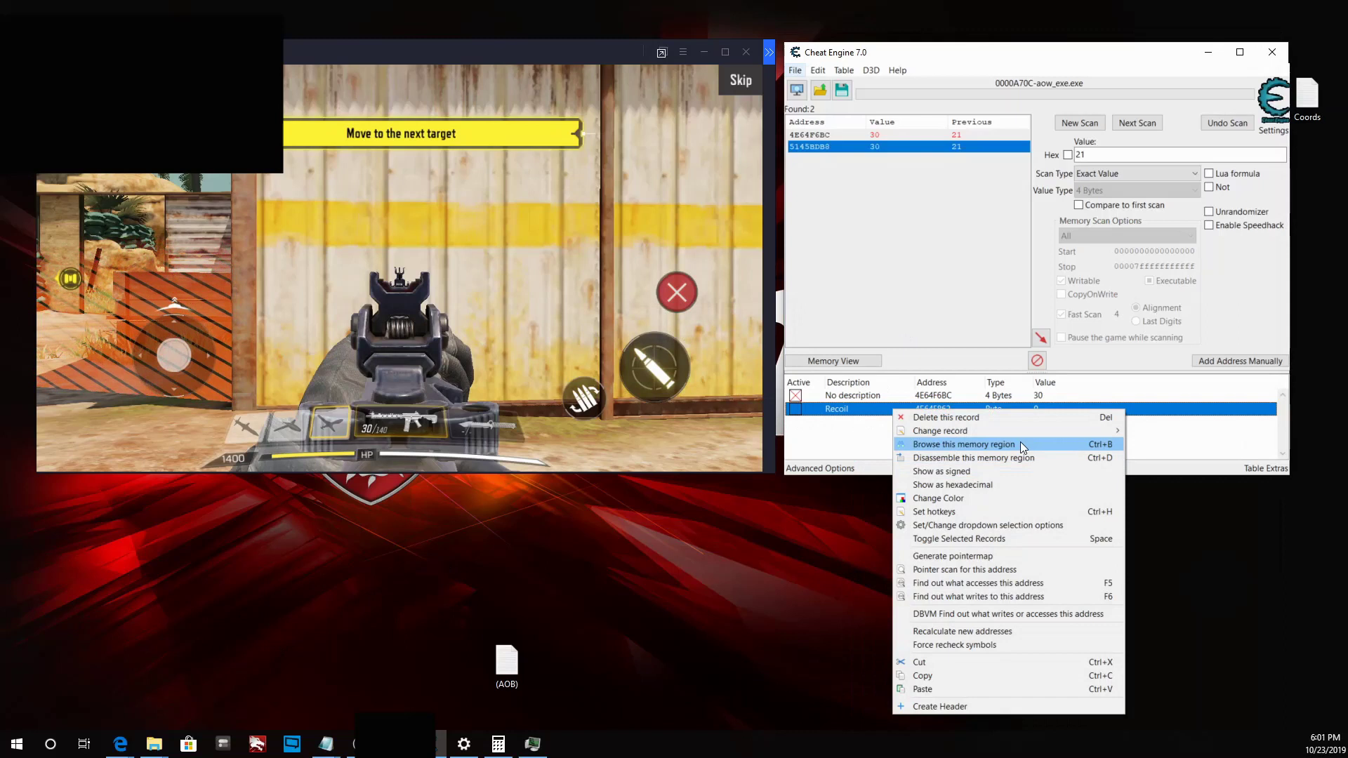
left_click(1021, 444)
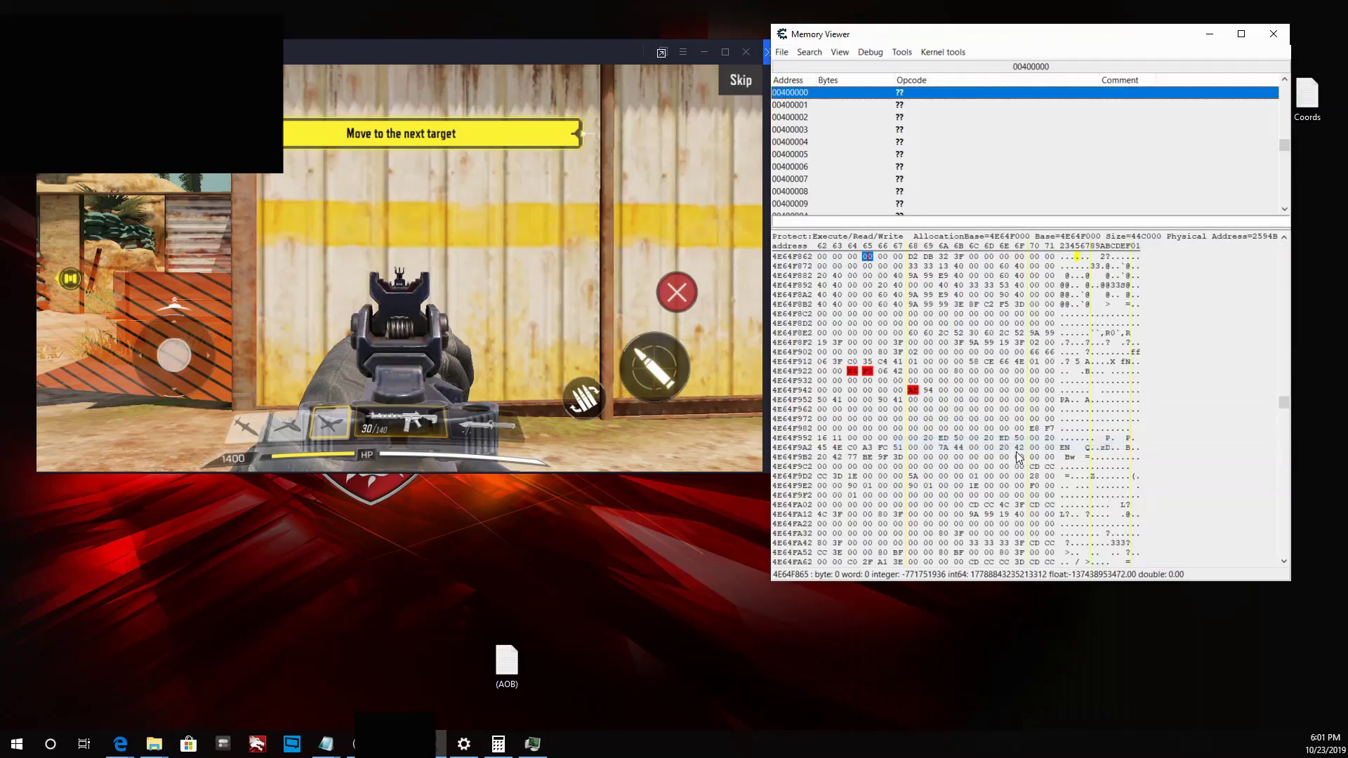
left_click(821, 257)
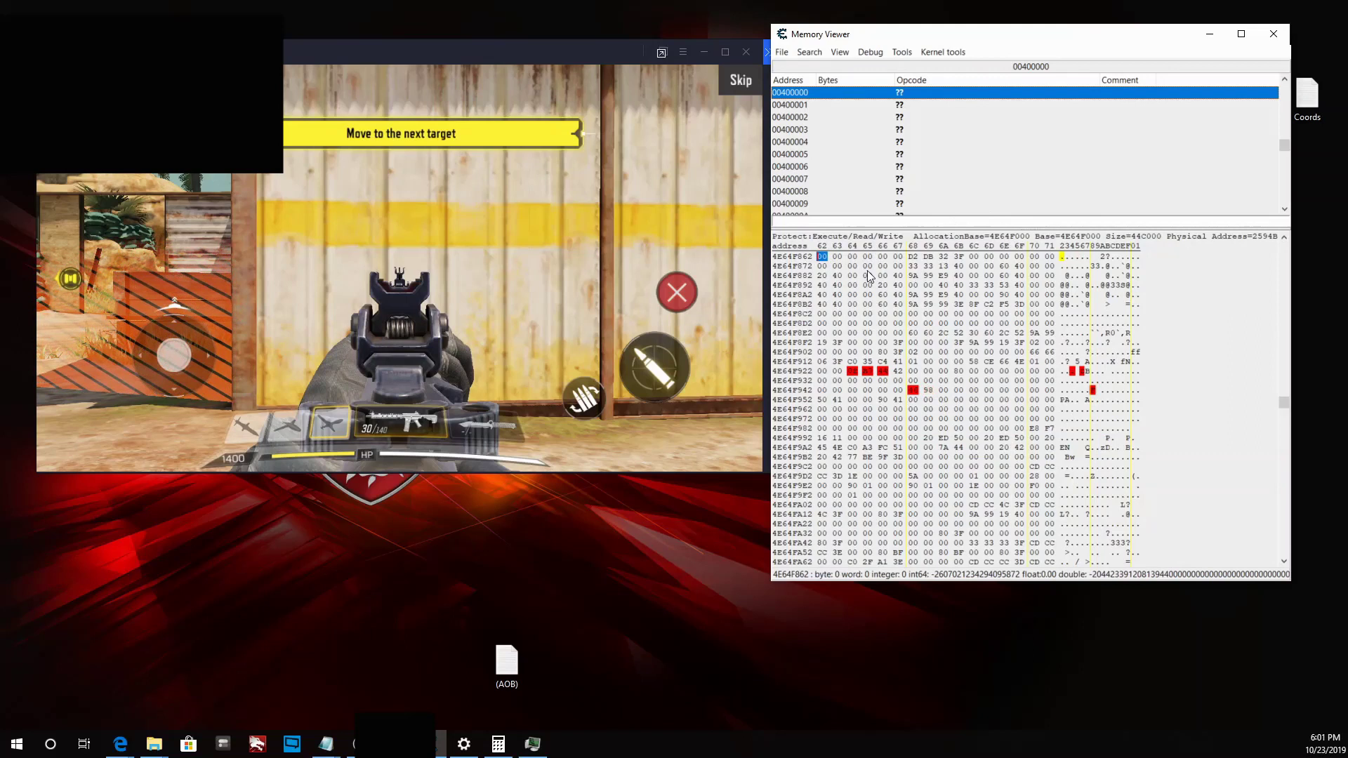
left_click_drag(820, 258, 1050, 285)
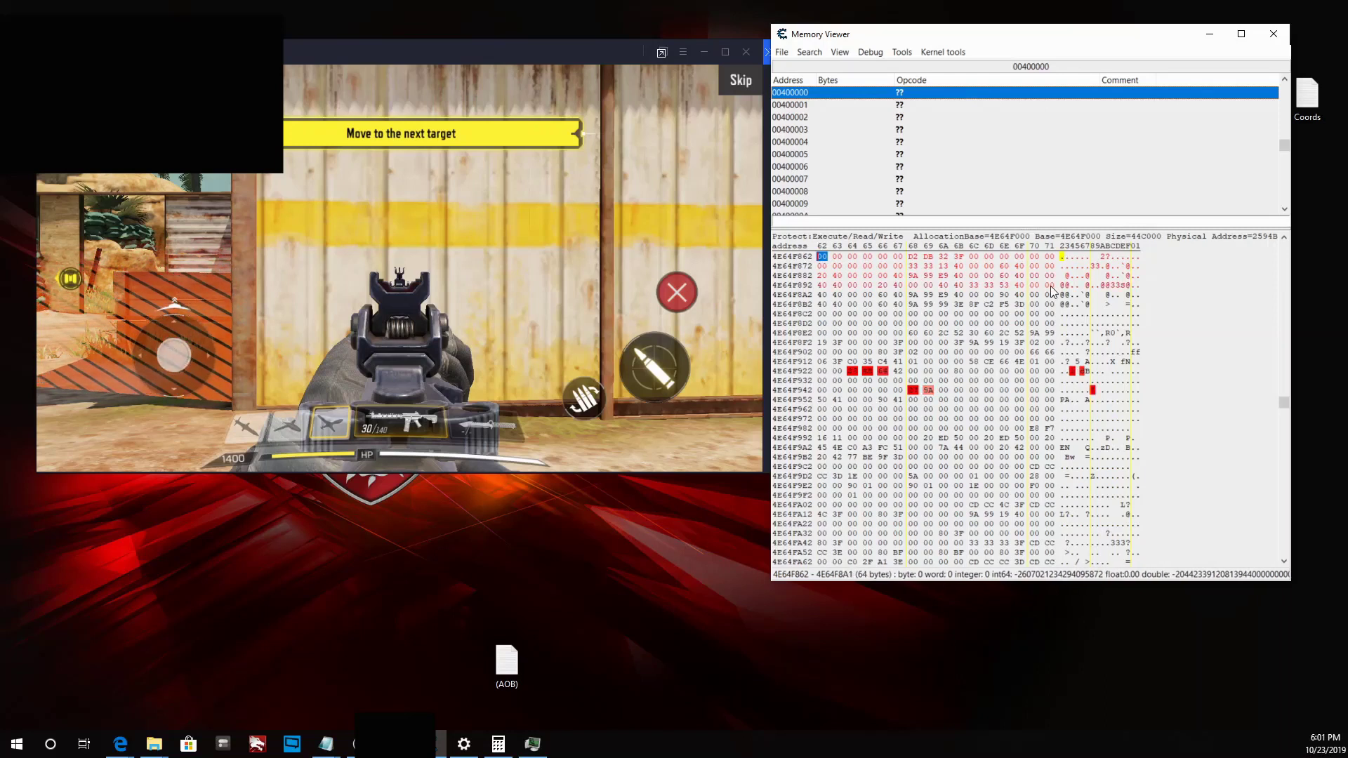
right_click(951, 268)
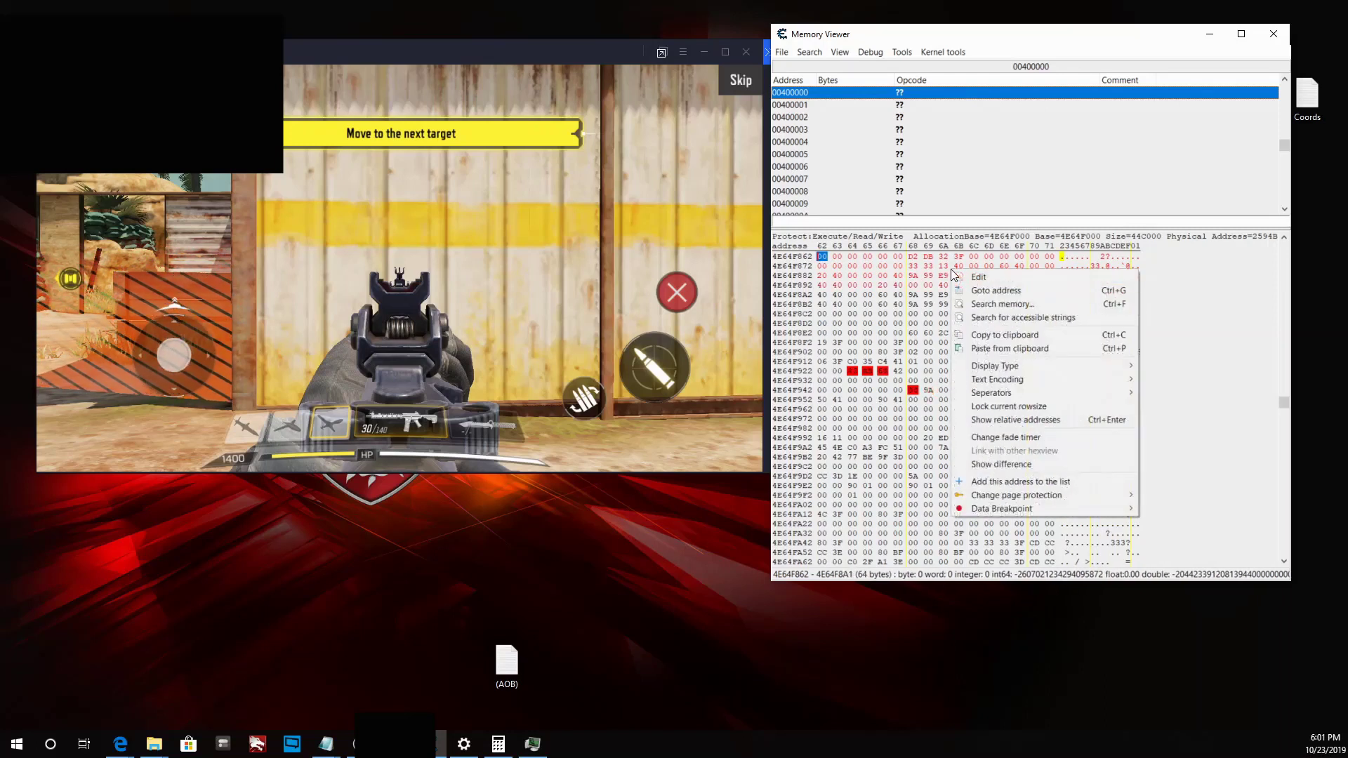
left_click(1030, 334)
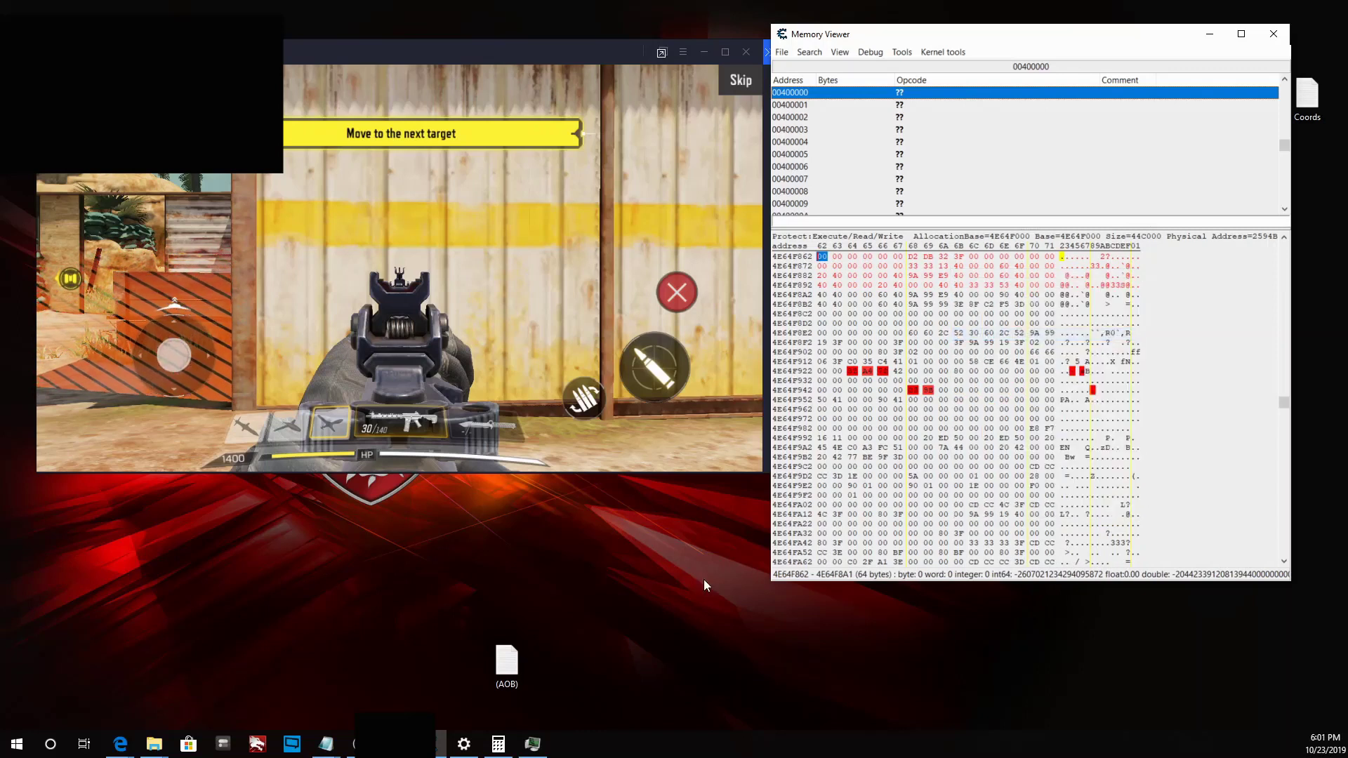
Switch to the empty (AOB) document in Notepad and paste the copied bytes on its first line
left_click(334, 749)
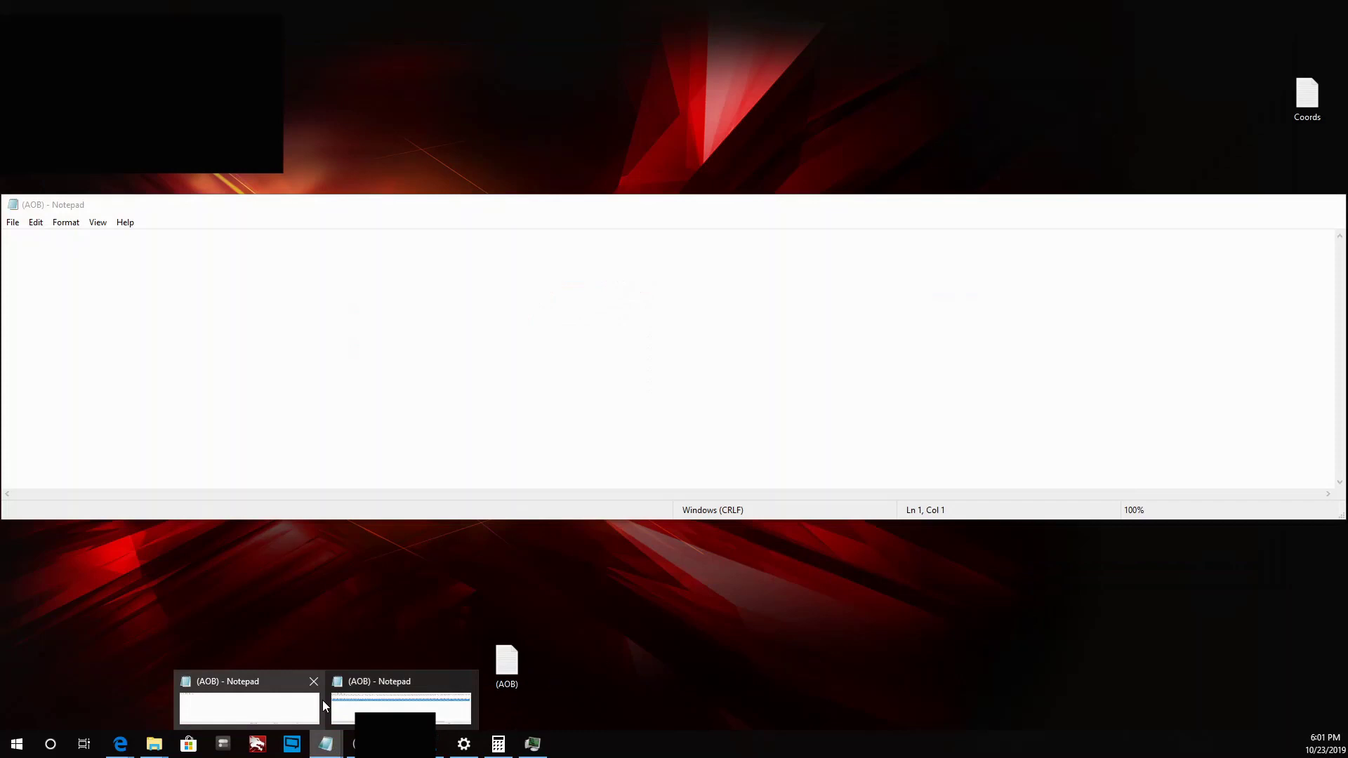
left_click(322, 701)
key("ctrl+v")
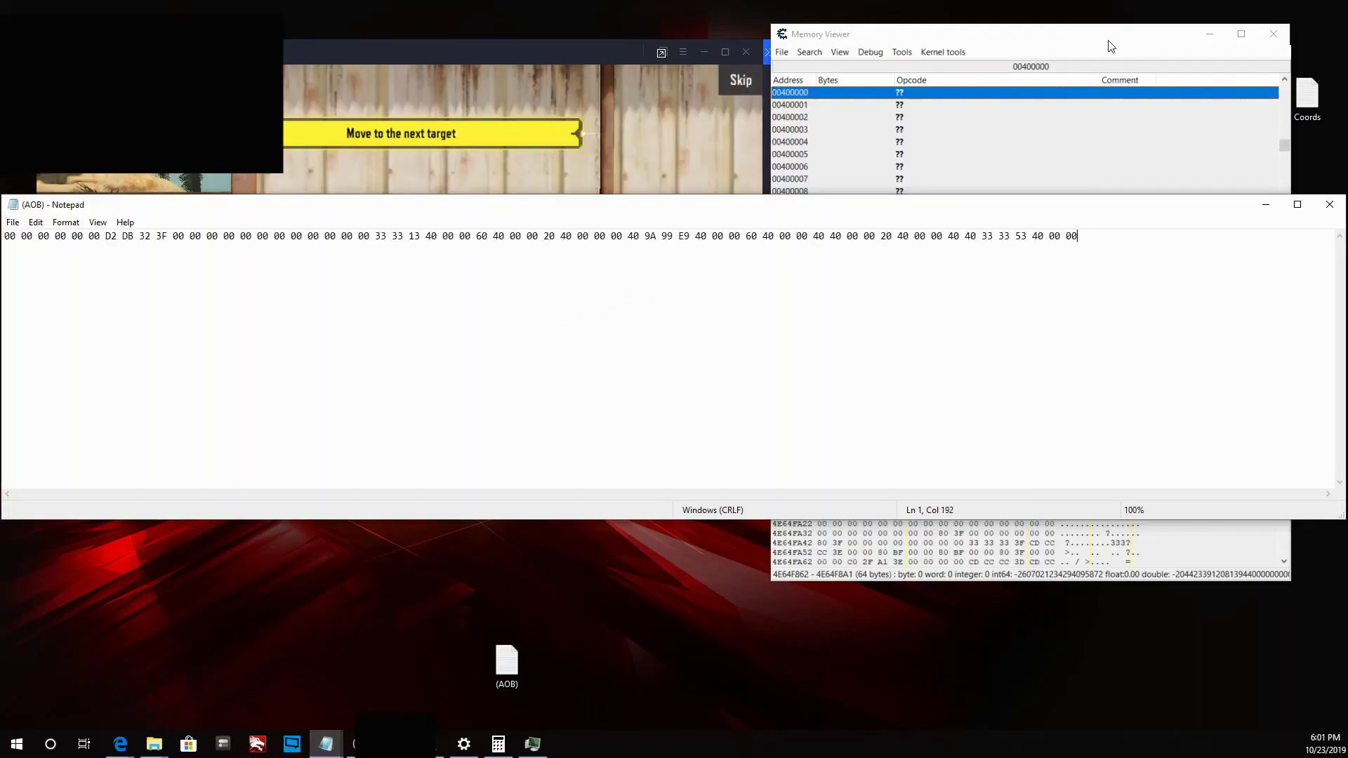
Switch to the game and test the rifle by repeatedly aiming down sights and firing at the shed doors
left_click(611, 101)
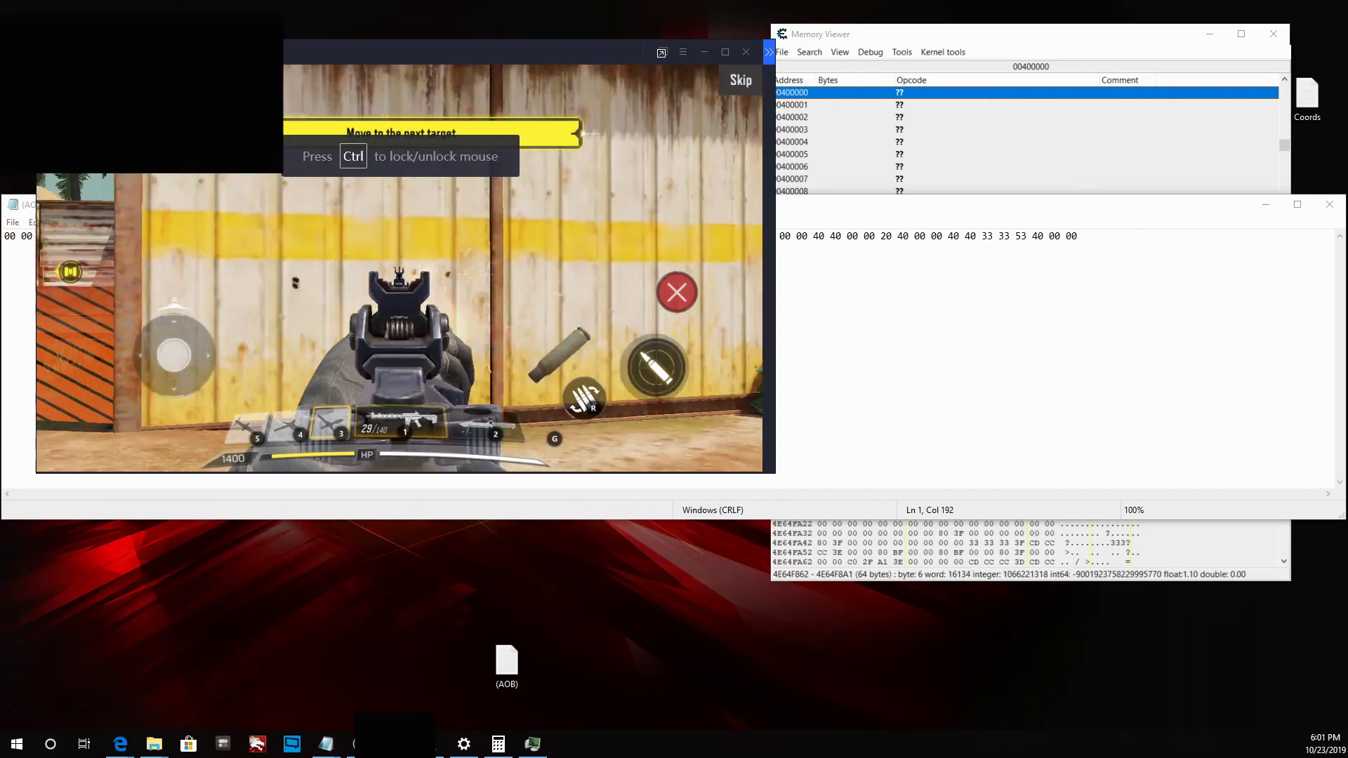
right_click(400, 269)
right_click(399, 268)
right_click(400, 268)
right_click(400, 268)
right_click(400, 268)
right_click(399, 268)
right_click(400, 269)
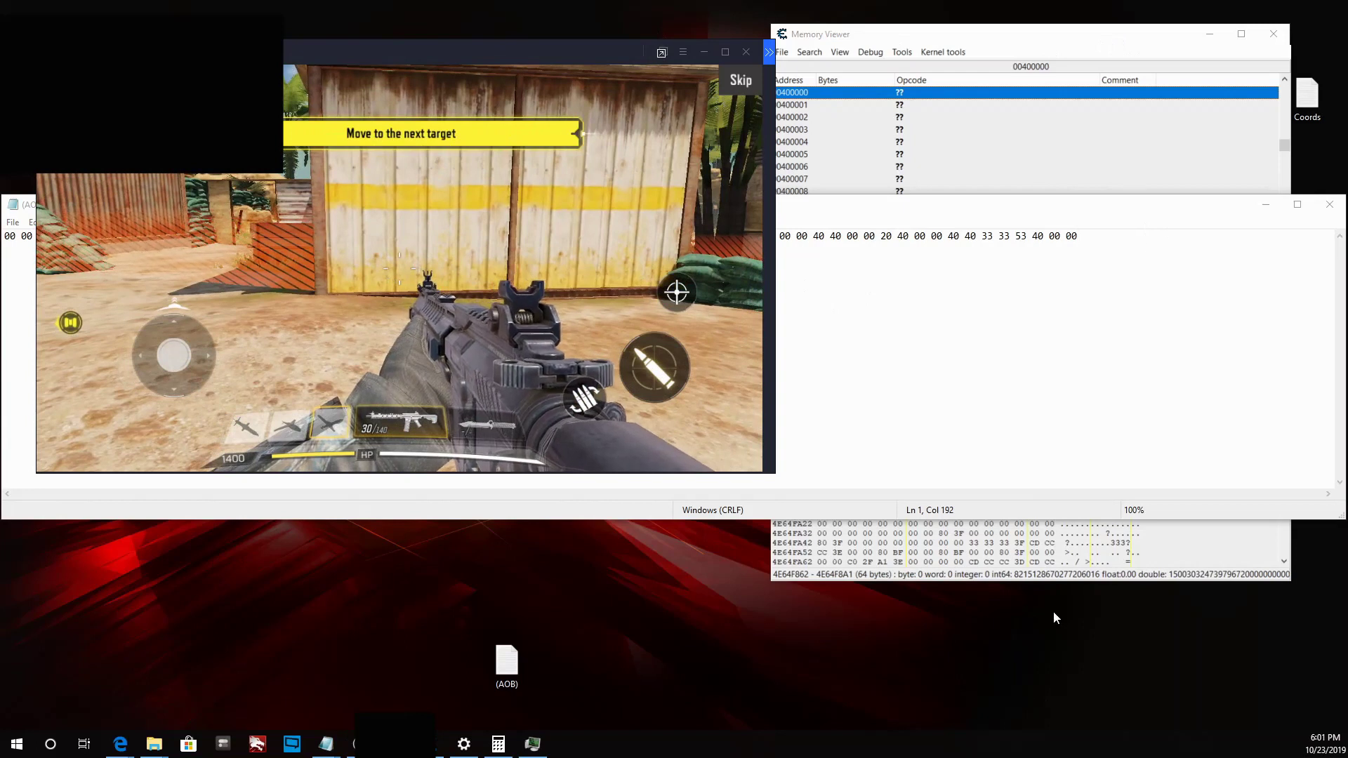
Switch to Cheat Engine, unfreeze the ammo entry 4E64F6BC in the address list and bring the Memory Viewer back to the front
left_click_drag(981, 32, 991, 69)
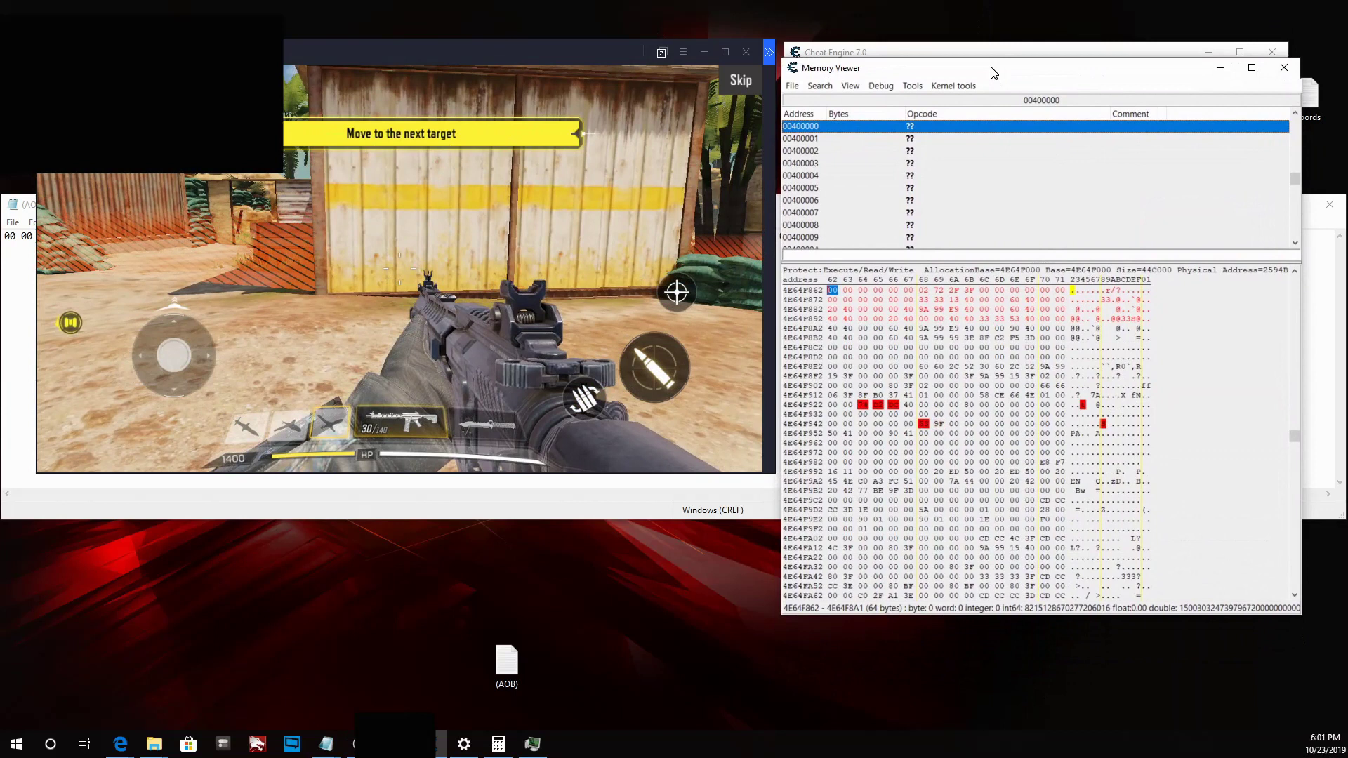
left_click(987, 53)
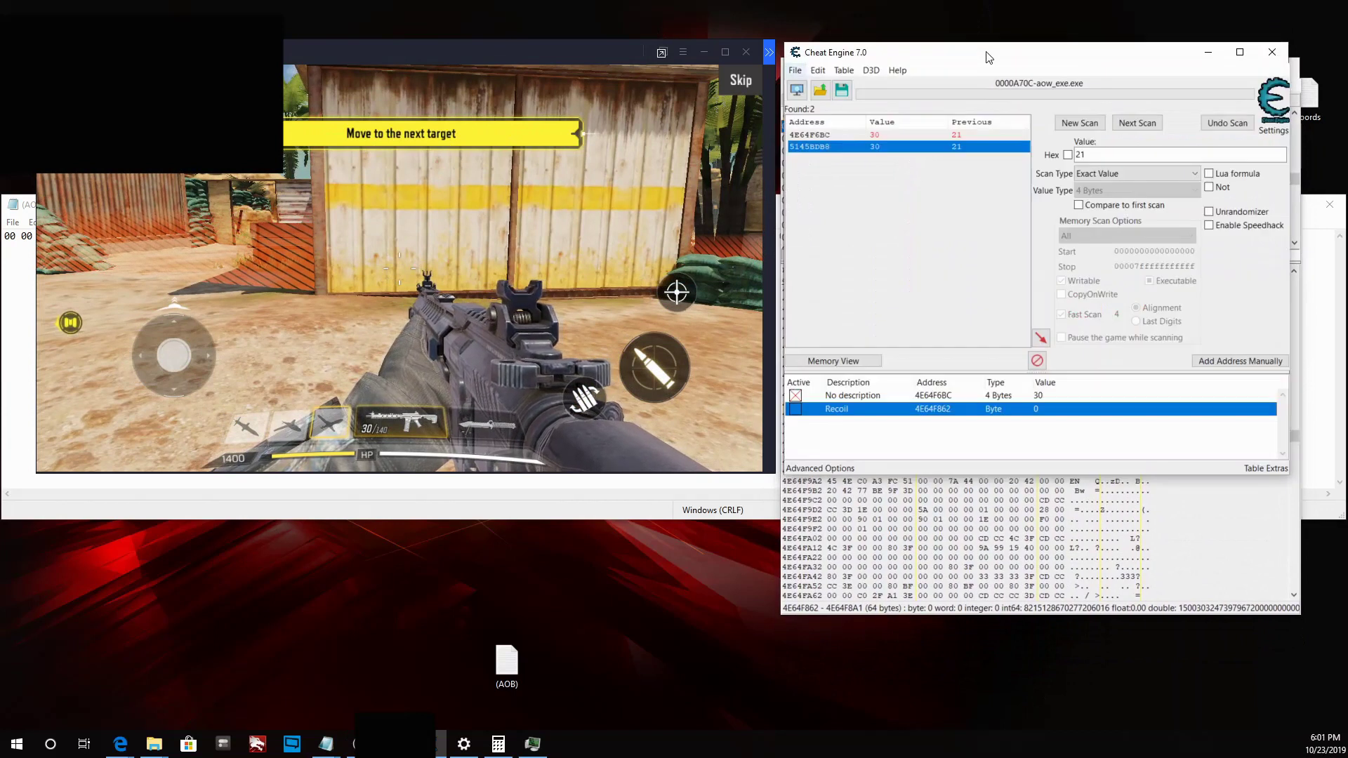
left_click(795, 396)
left_click_drag(1105, 56, 1105, 95)
left_click(1085, 68)
Switch to the game, fire most of the rifle's magazine at the shed doors with and without aiming, and reload
left_click(597, 211)
key("ctrl")
right_click(399, 268)
left_click(399, 269)
left_click(400, 268)
right_click(399, 268)
right_click(399, 268)
left_click(400, 268)
key("r")
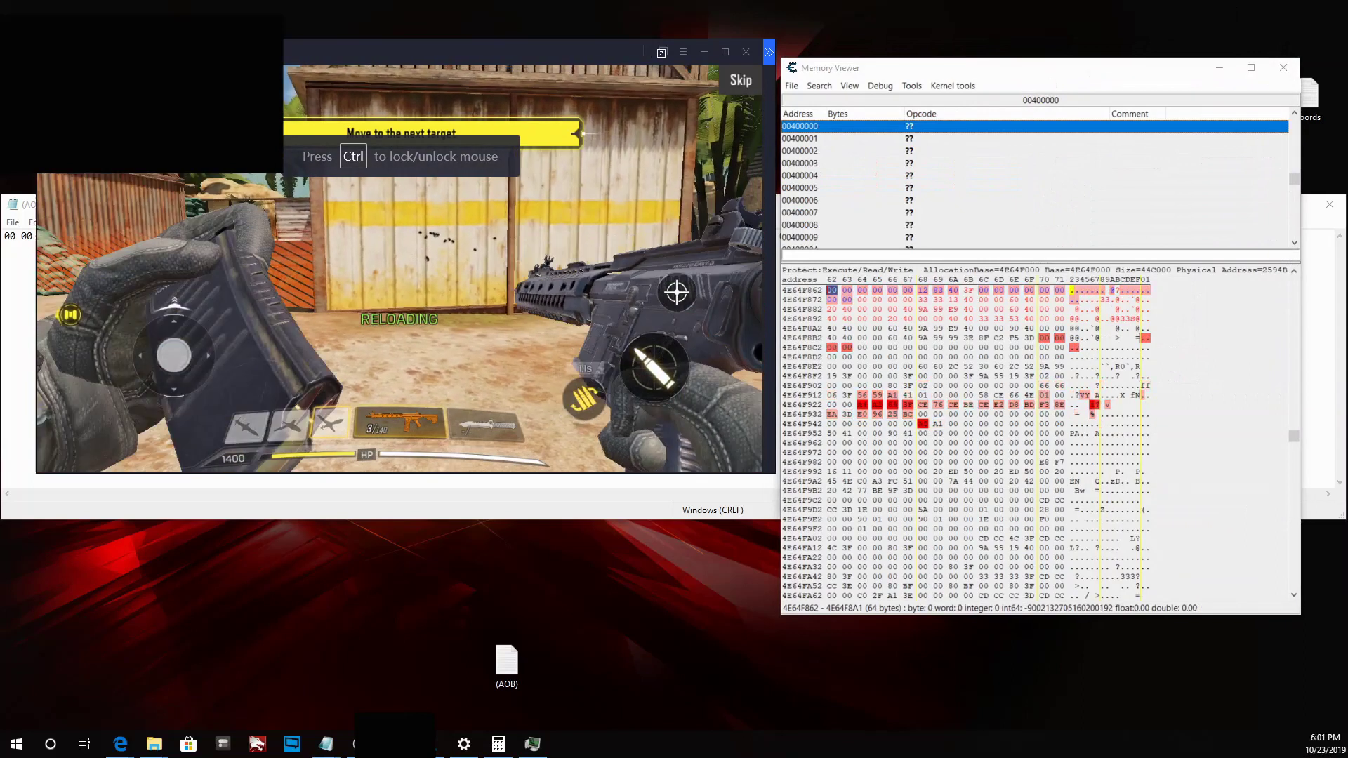
key("d")
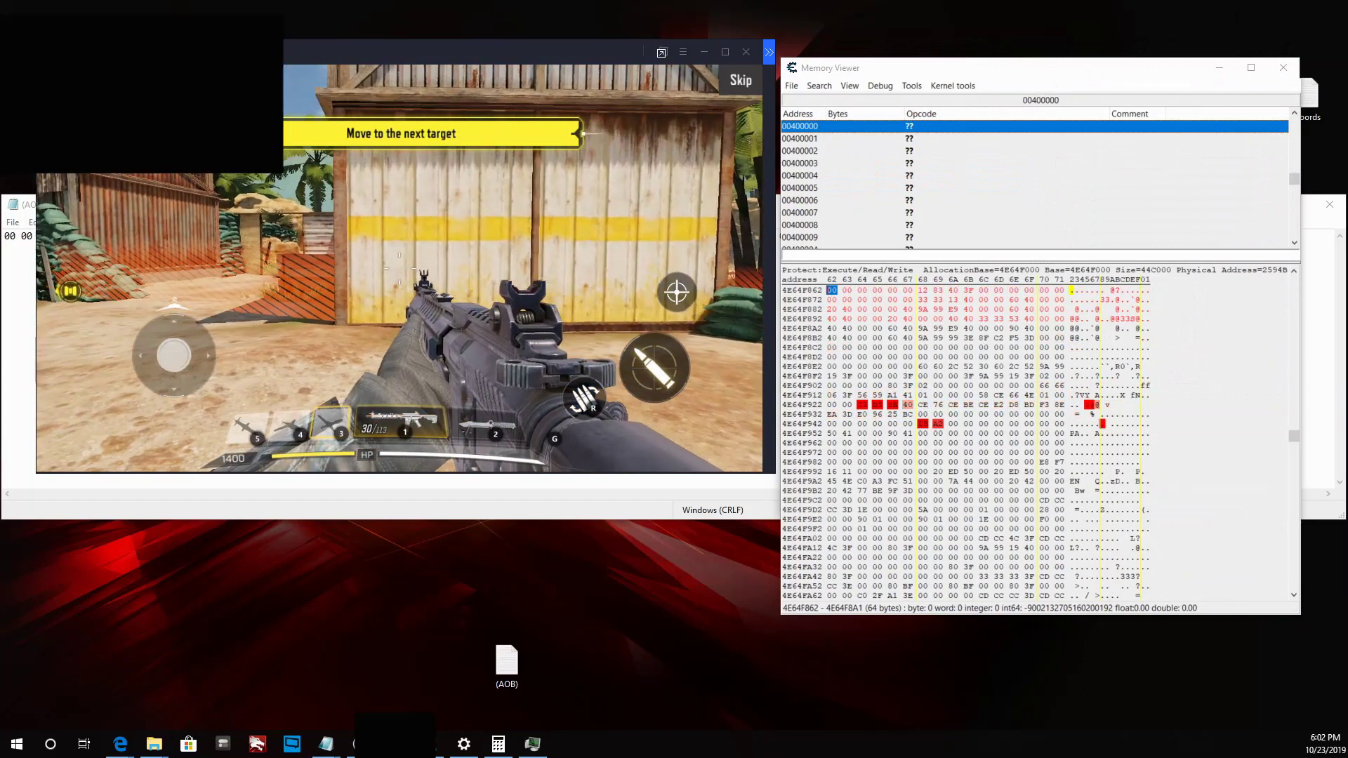
Copy the selected 64 bytes from 4E64F862 again and paste them on the second line of the (AOB) document in Notepad
key("ctrl")
right_click(903, 296)
left_click(991, 365)
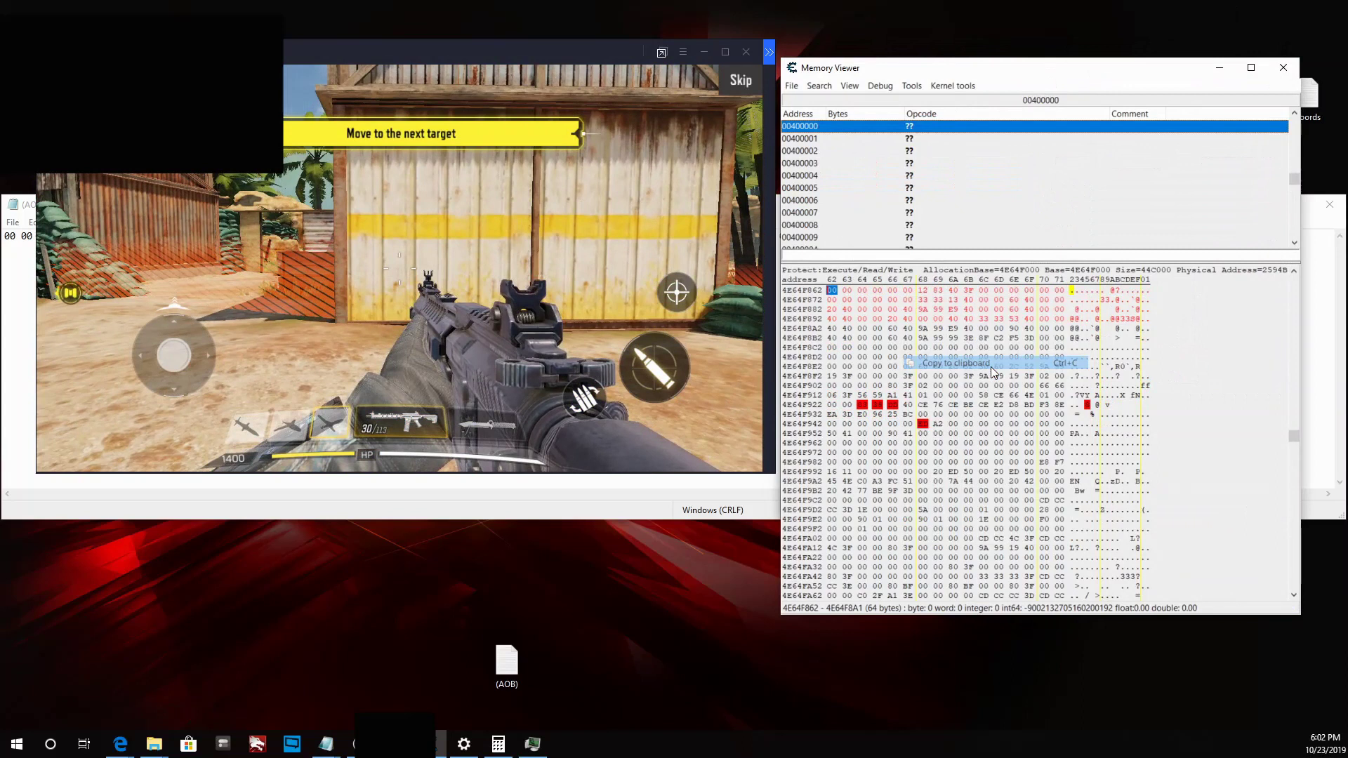
left_click(1315, 358)
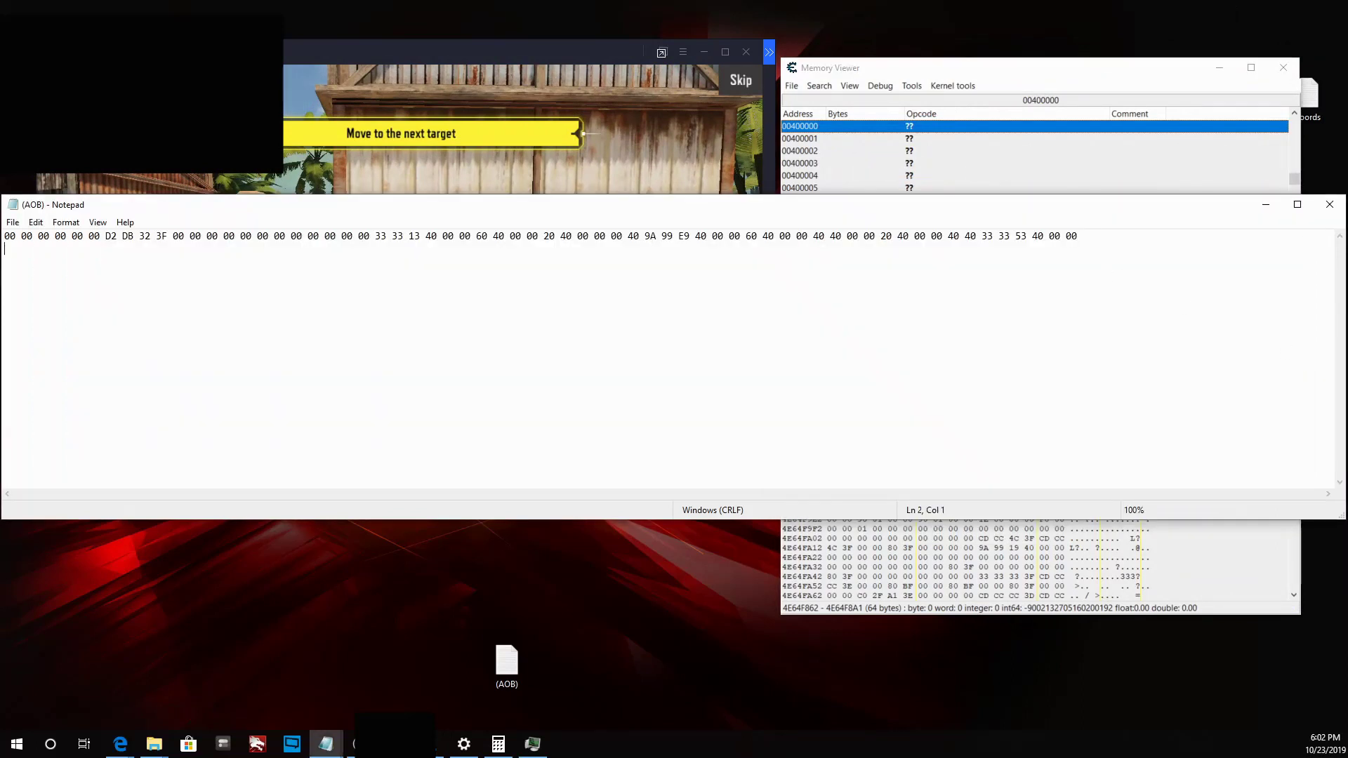
key("ctrl+v")
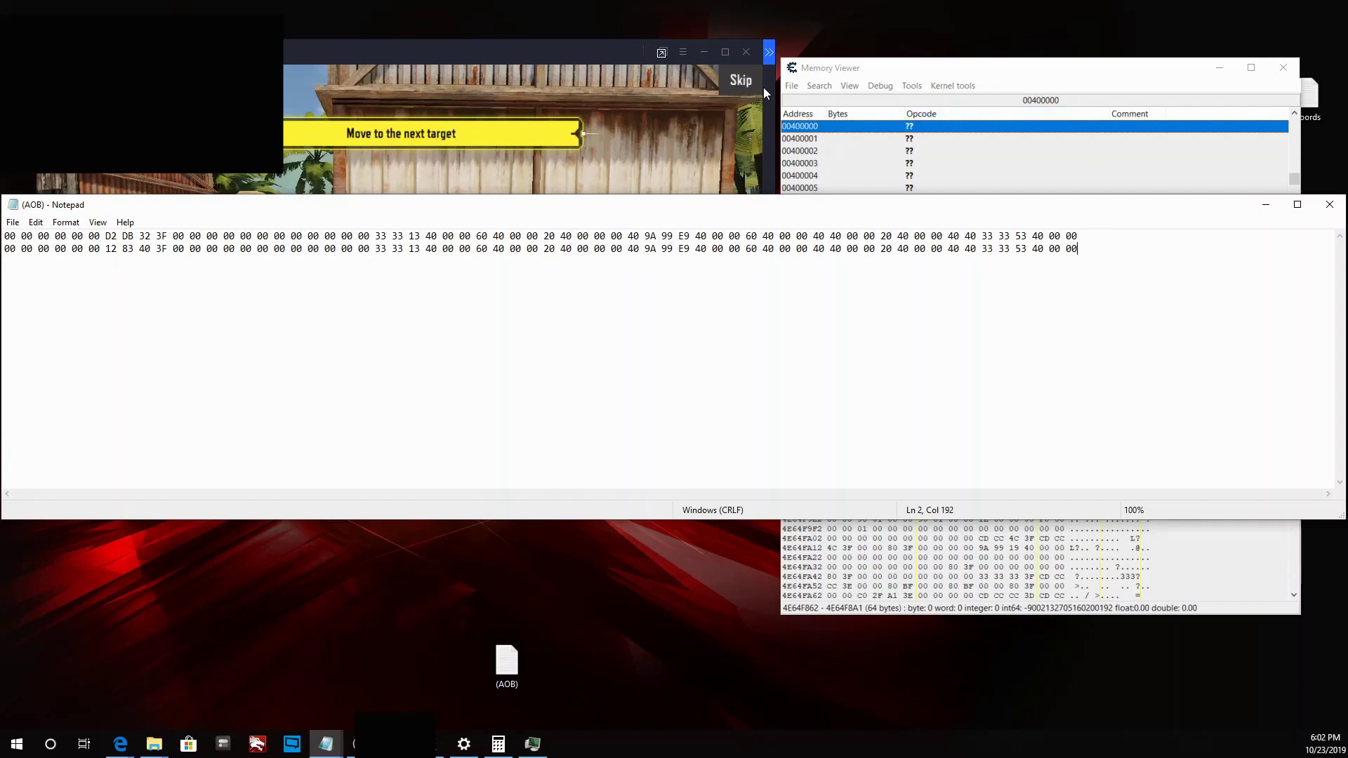
Return to the game and fire off the rifle's magazine at the shed while aiming and moving forward
left_click(586, 52)
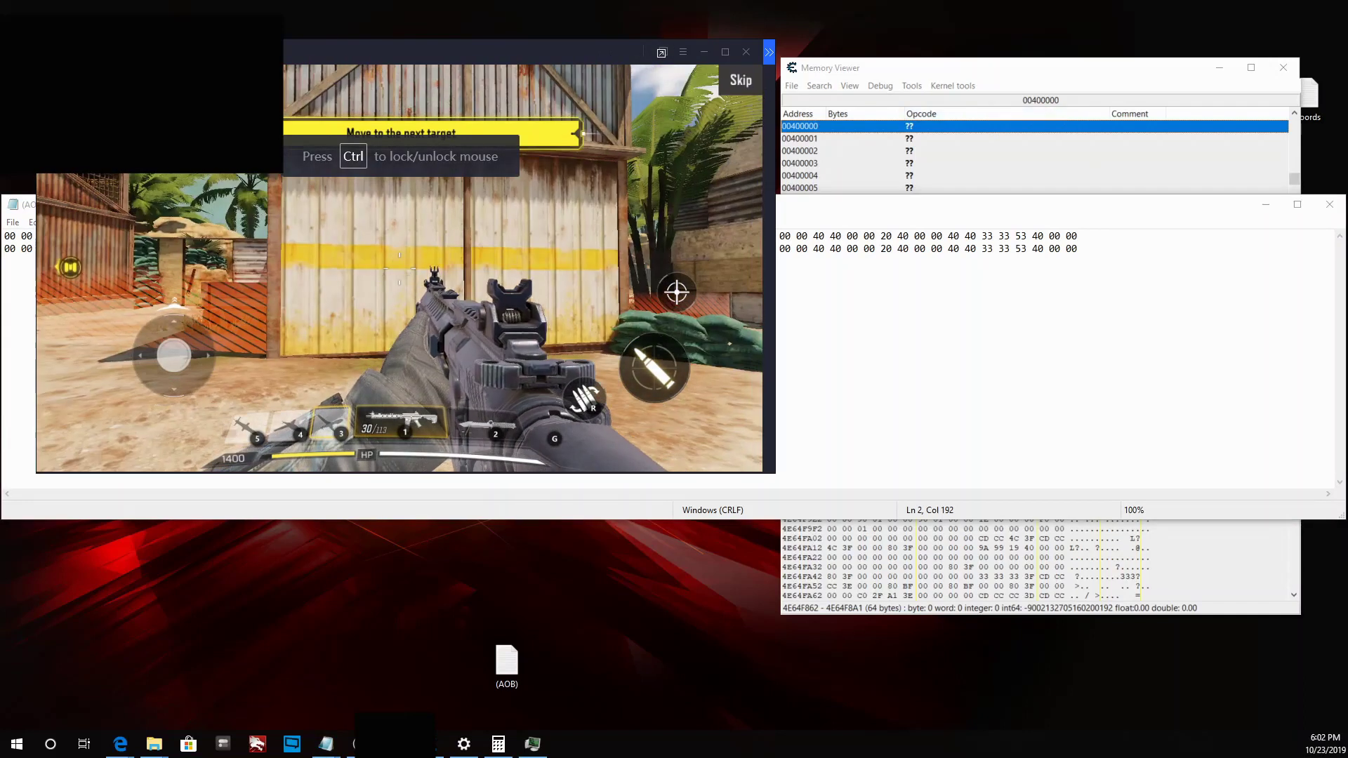
right_click(399, 268)
left_click(399, 268)
key("w")
key("a")
key("d")
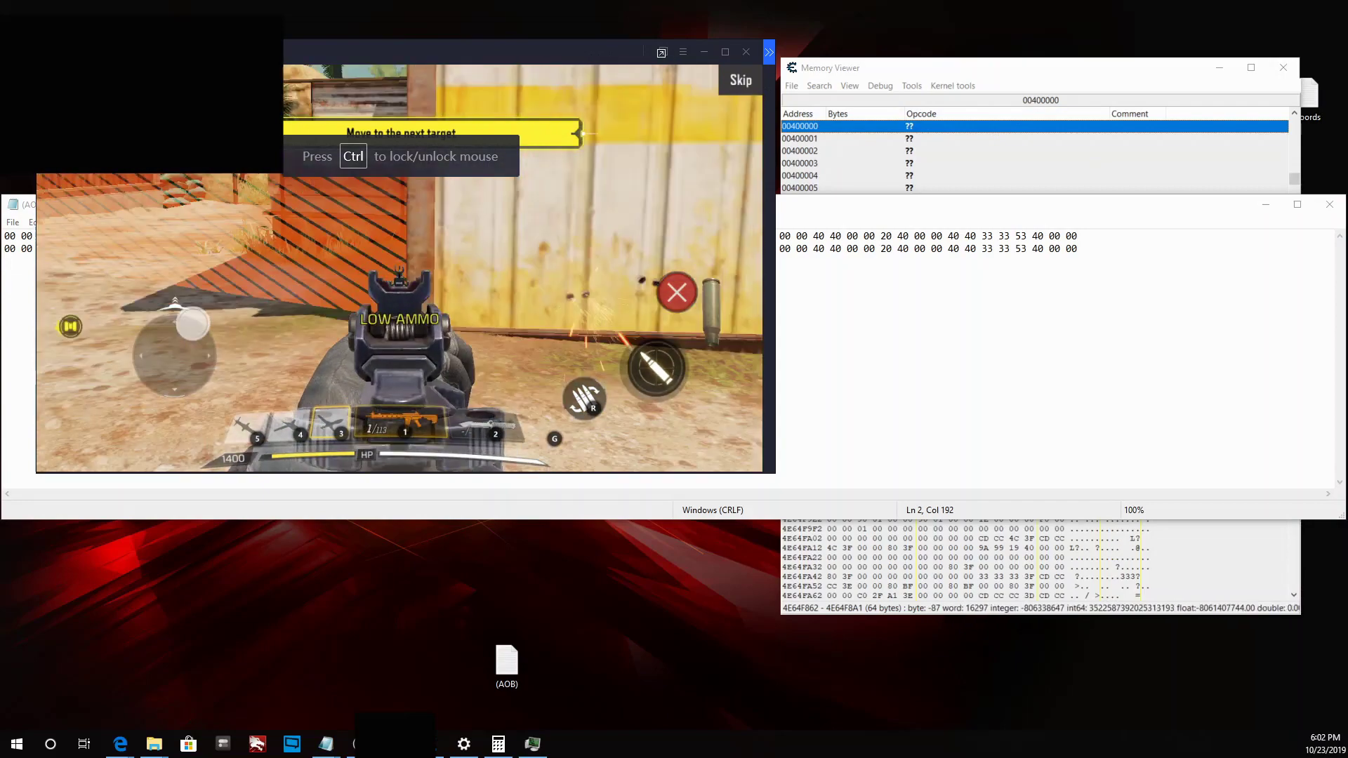
key("a")
Advance past the shed towards the next target area, fire another burst while aiming and reload the rifle
right_click(400, 268)
key("w")
key("d")
left_click(400, 268)
key("a")
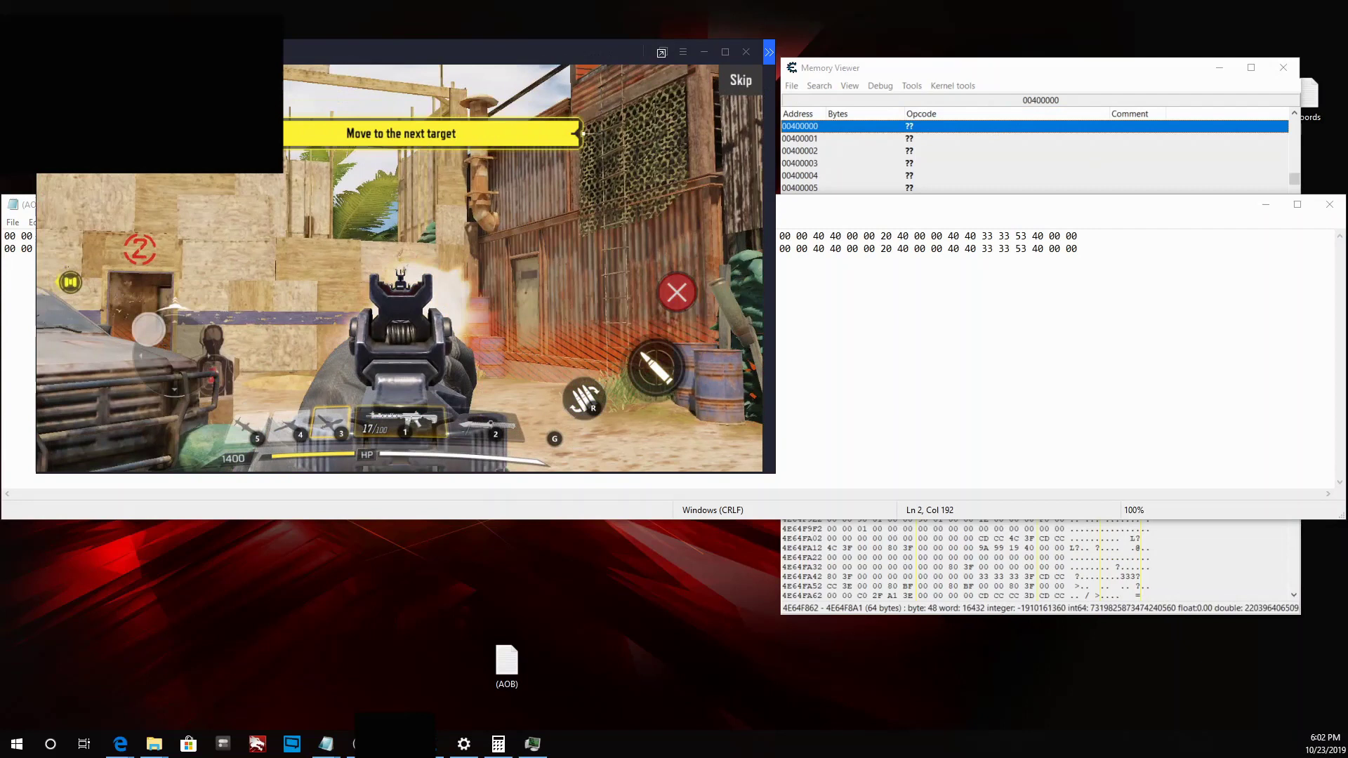
key("d")
right_click(399, 269)
key("r")
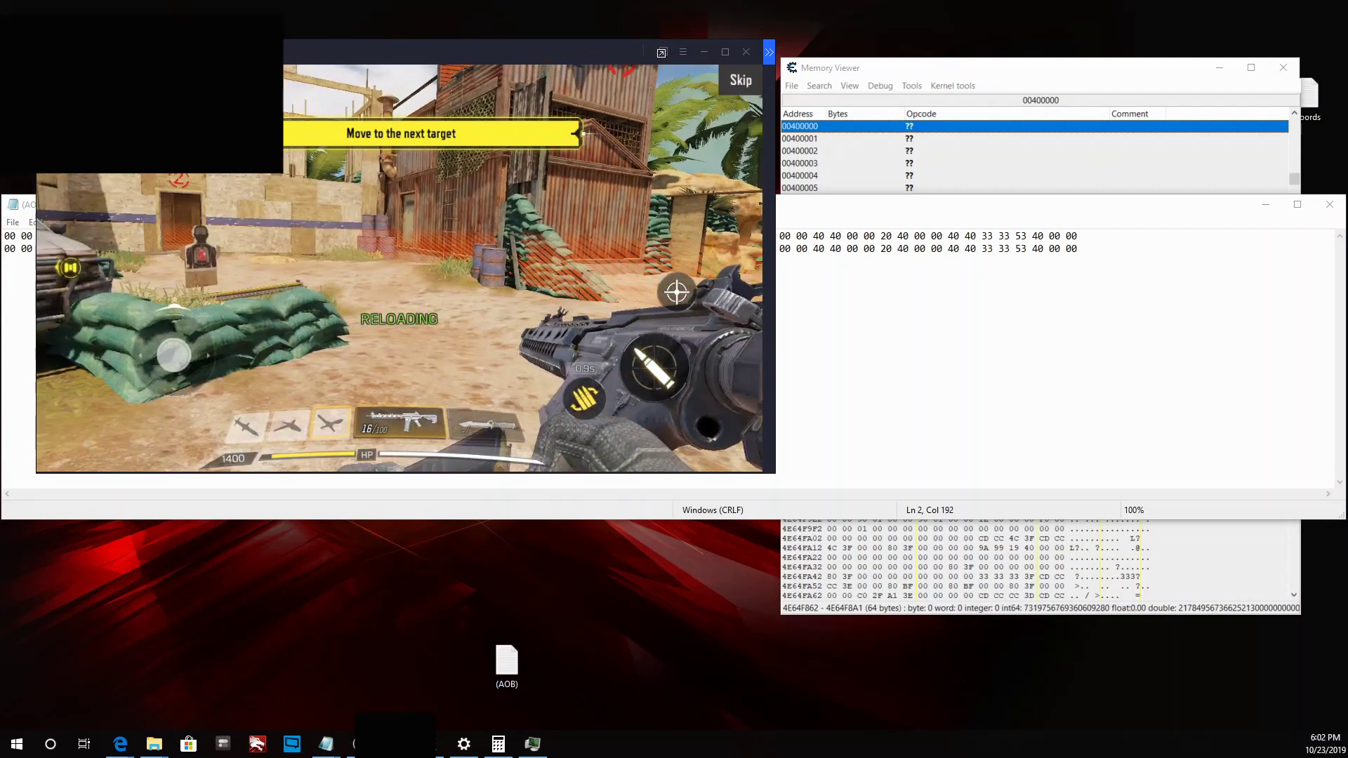
key("w")
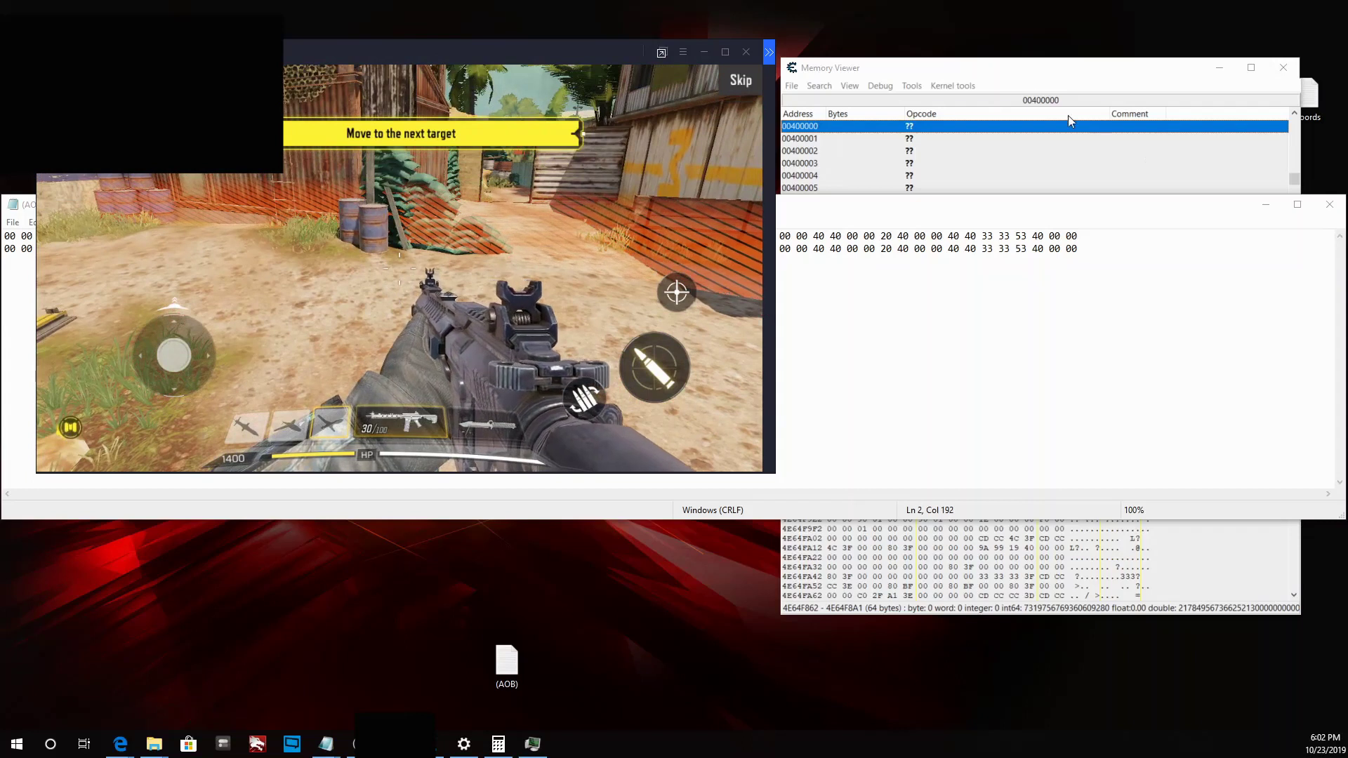
Copy the same 64 bytes in the Memory Viewer once more and paste them on the third line of the (AOB) document
left_click(1009, 81)
right_click(991, 291)
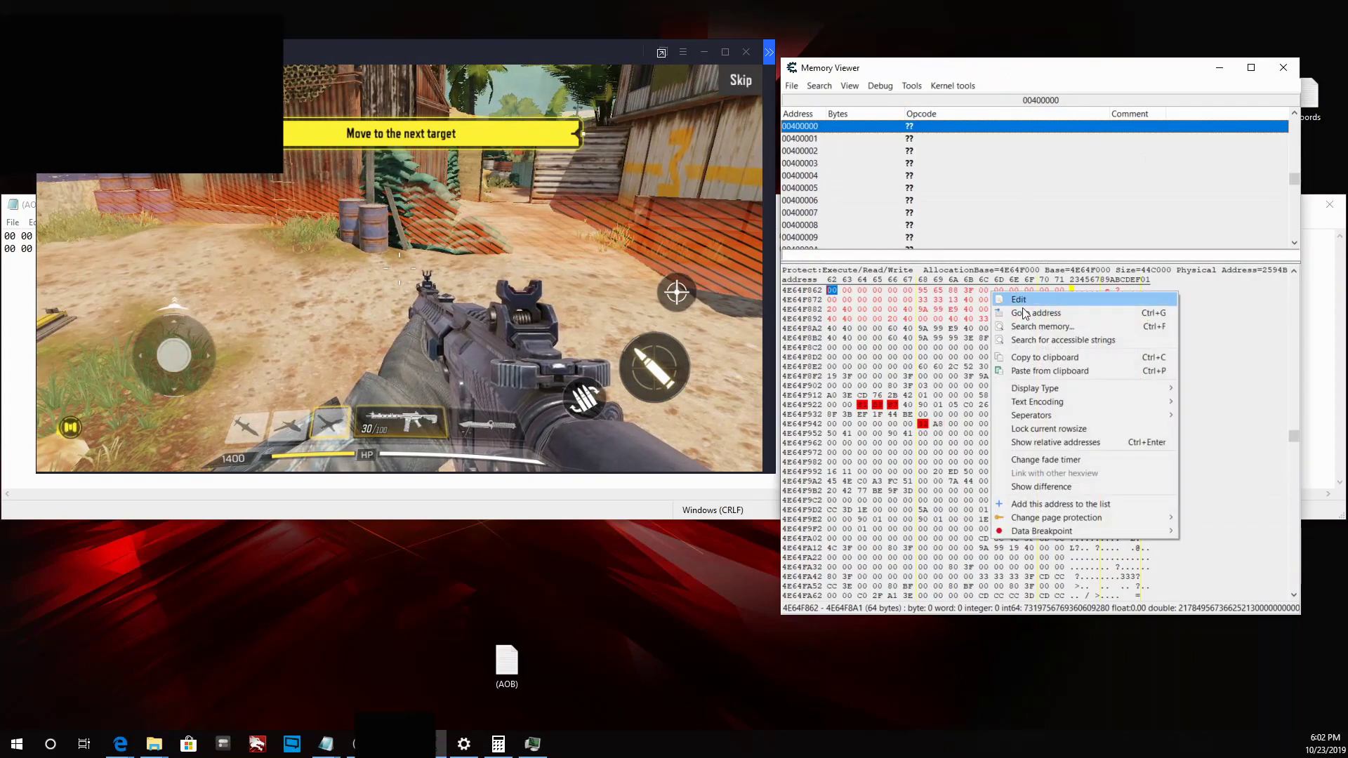
left_click(1073, 357)
left_click(1321, 355)
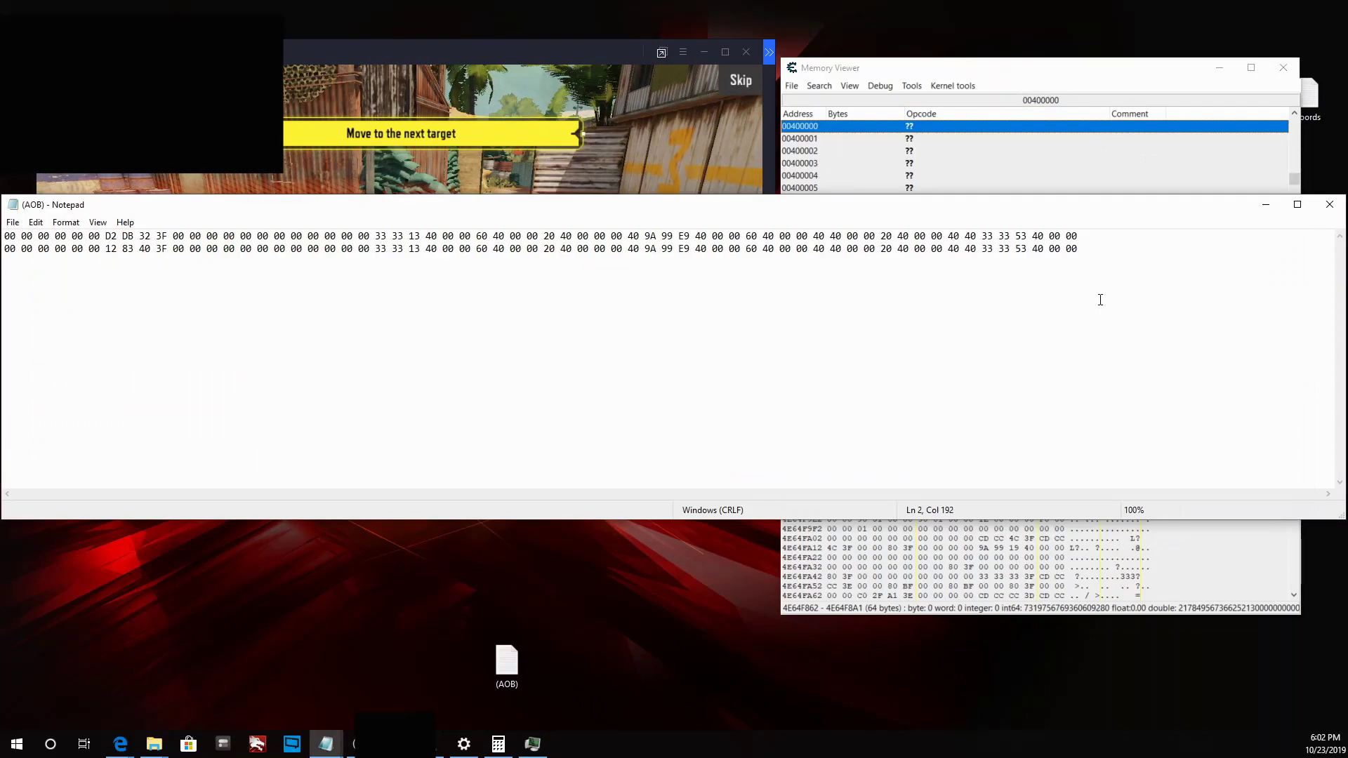
key("ctrl+v")
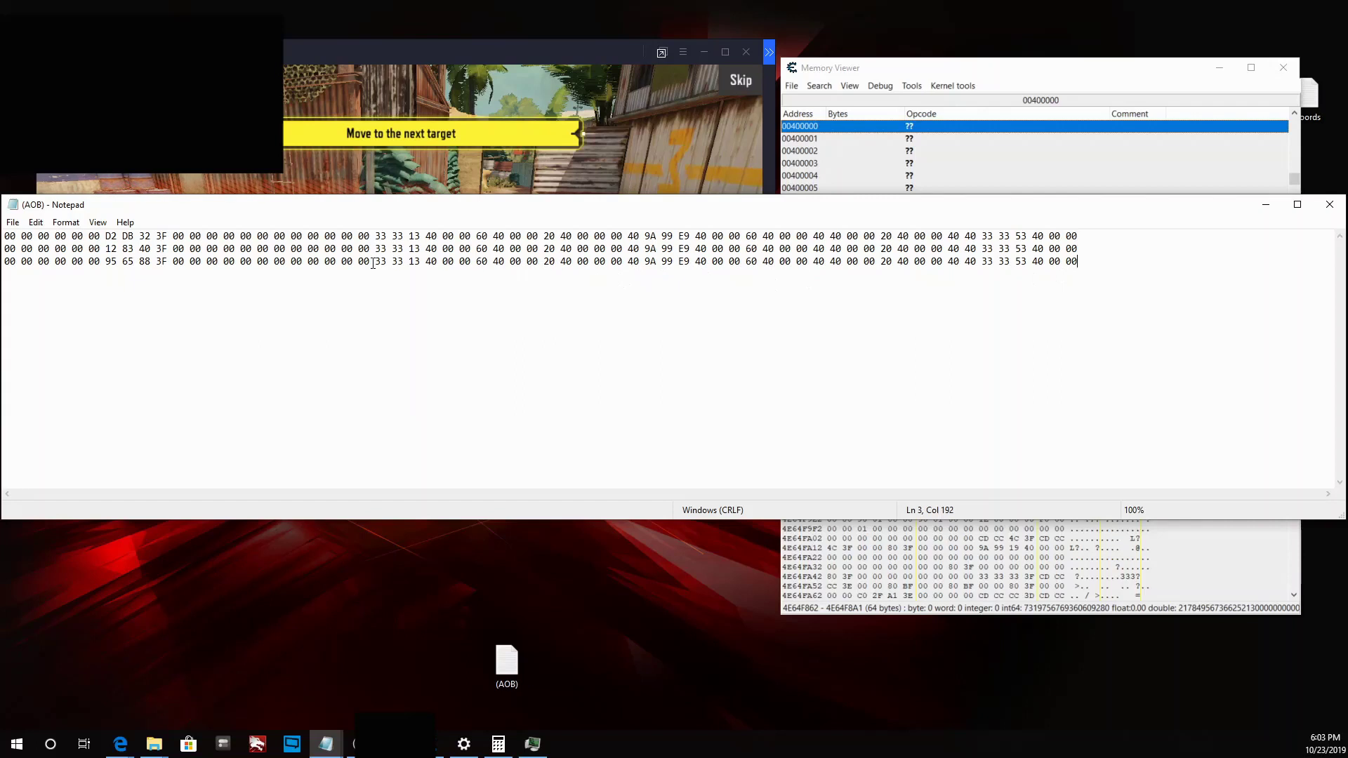
Replace the three differing bytes 95 65 88 on the third line with ?? wildcards
left_click(150, 262)
key("BackSpace")
key("BackSpace")
type("??")
key("Right")
key("BackSpace")
key("BackSpace")
type("??")
key("BackSpace")
key("BackSpace")
type("??")
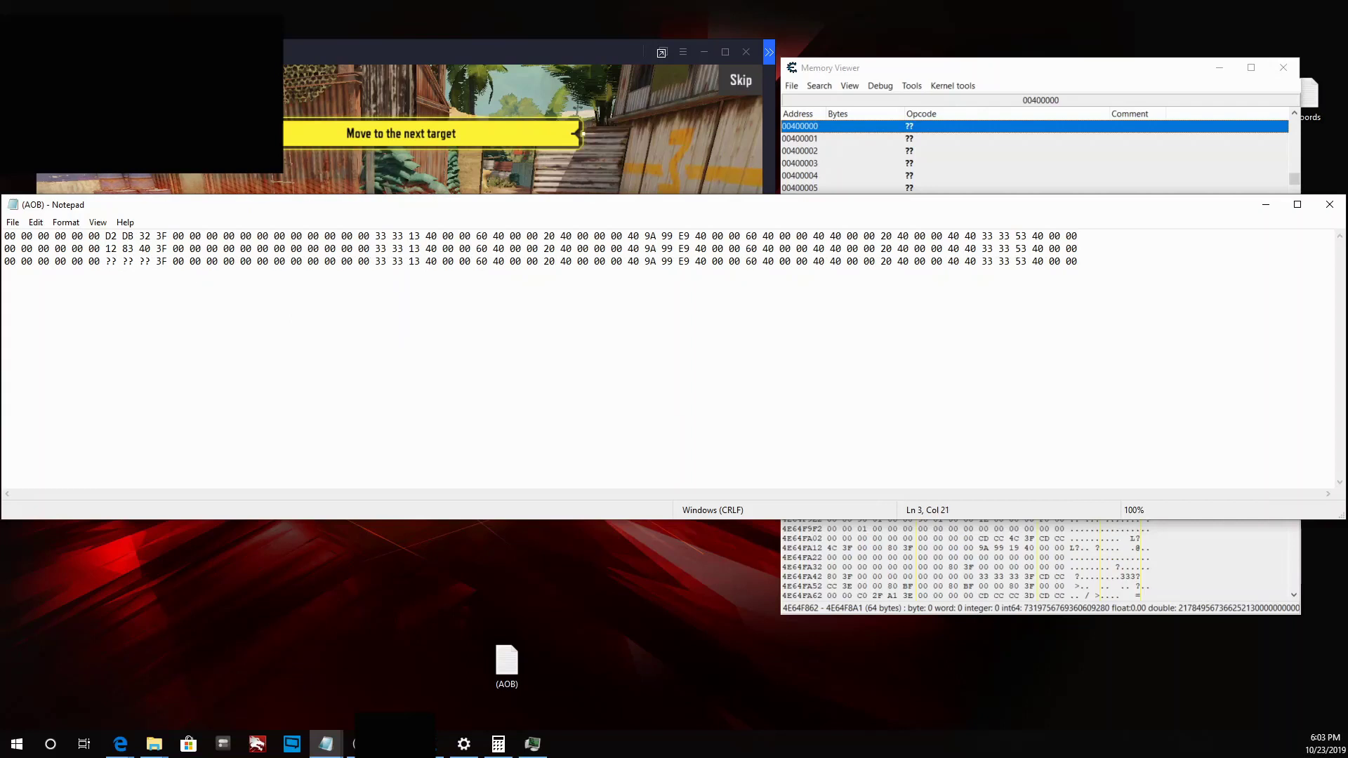